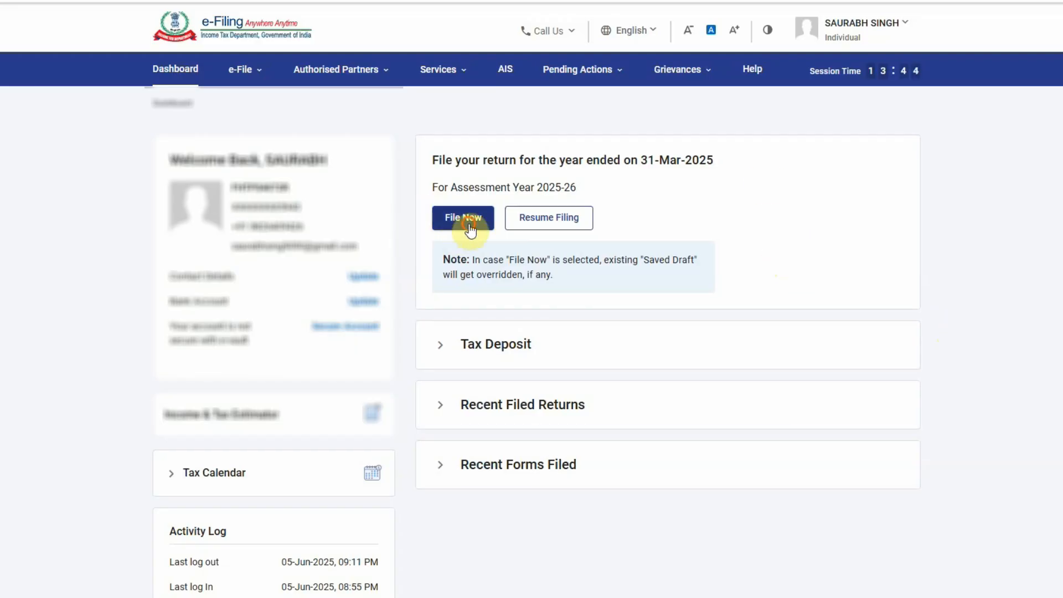
# Begin filing the return for the year ended 31-Mar-2025 from the dashboard
pyautogui.click(467, 218)
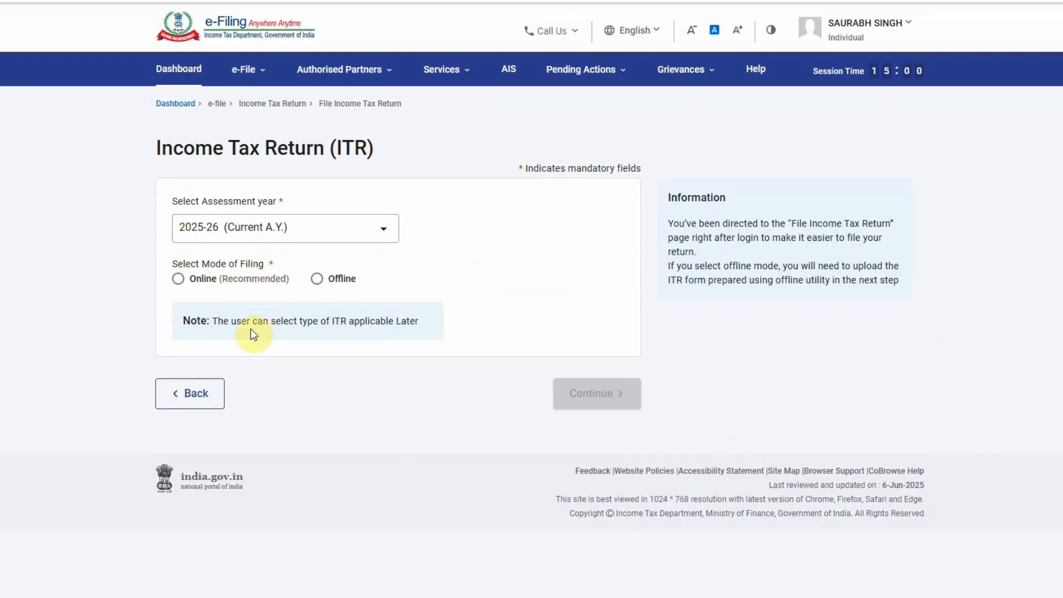
# Choose online filing and start a new return instead of the ITR-4 draft, keeping Individual status
pyautogui.click(178, 279)
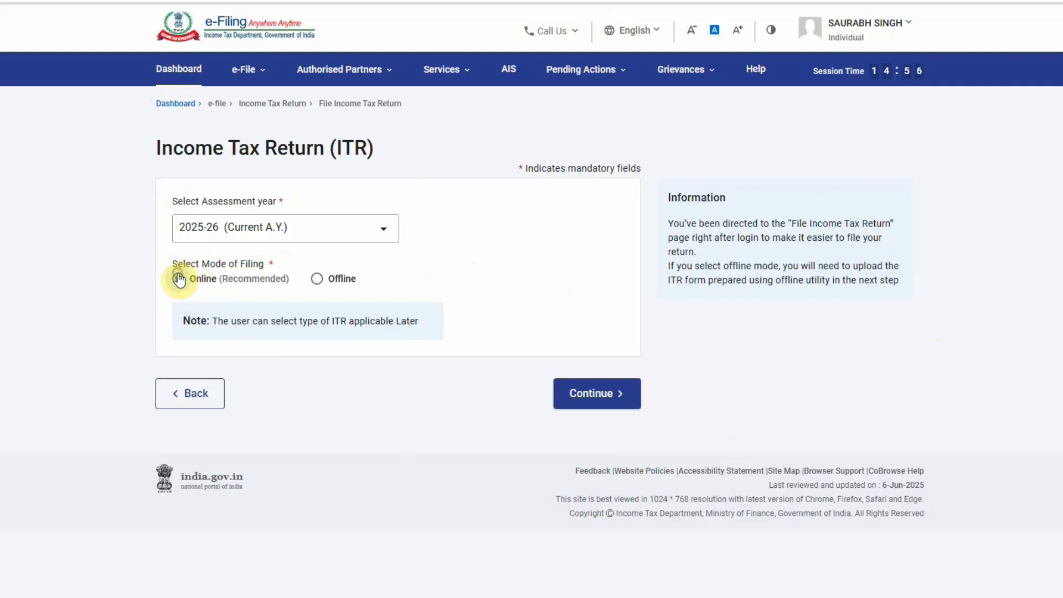
pyautogui.click(609, 393)
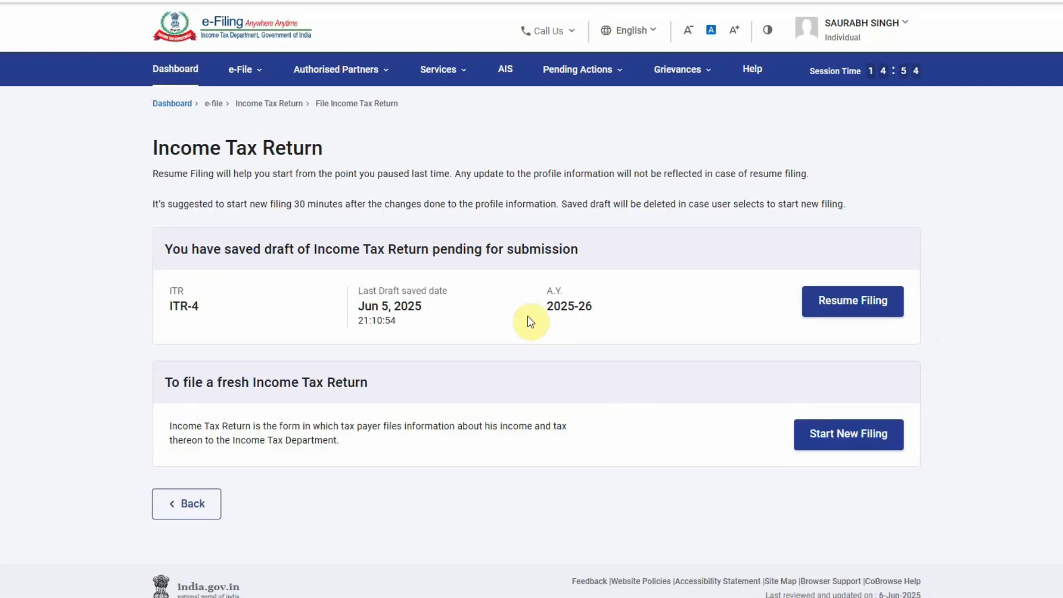
pyautogui.click(839, 433)
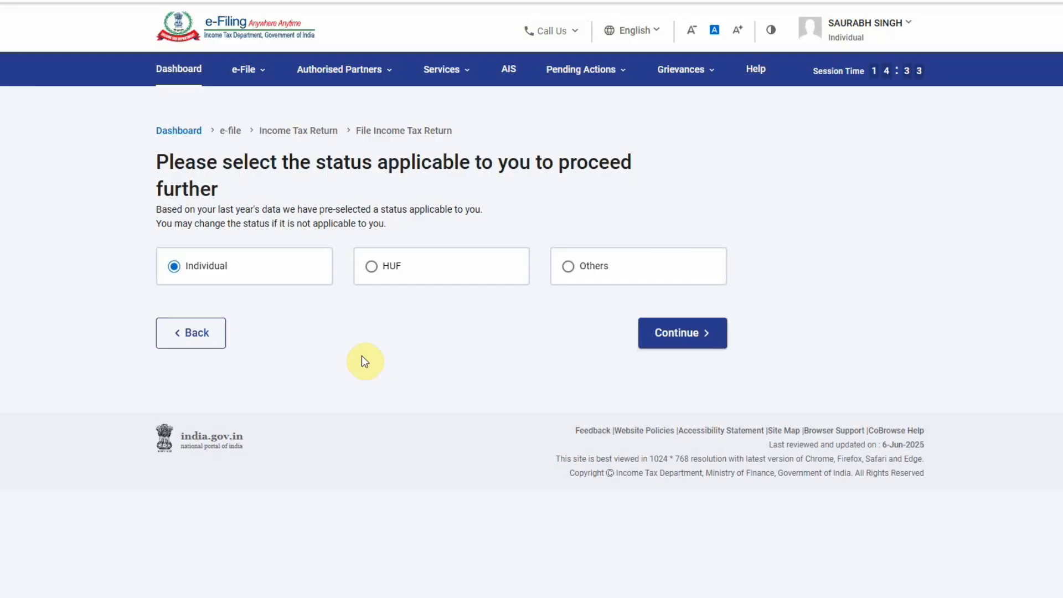
pyautogui.click(682, 332)
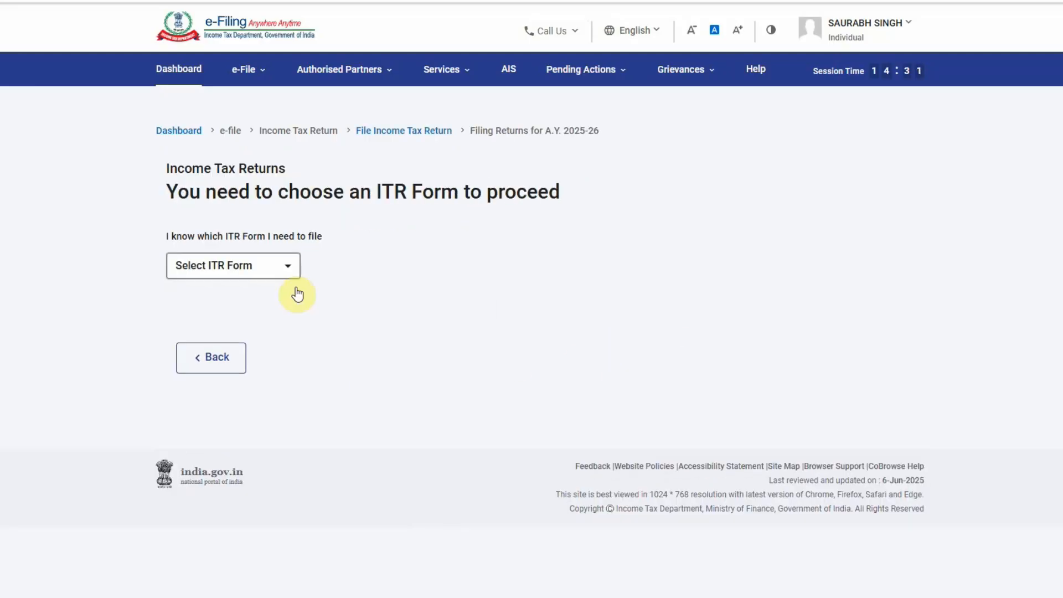
# Select ITR-4 as the return form and acknowledge the default New Tax Regime notice
pyautogui.click(262, 269)
pyautogui.click(202, 350)
pyautogui.click(227, 385)
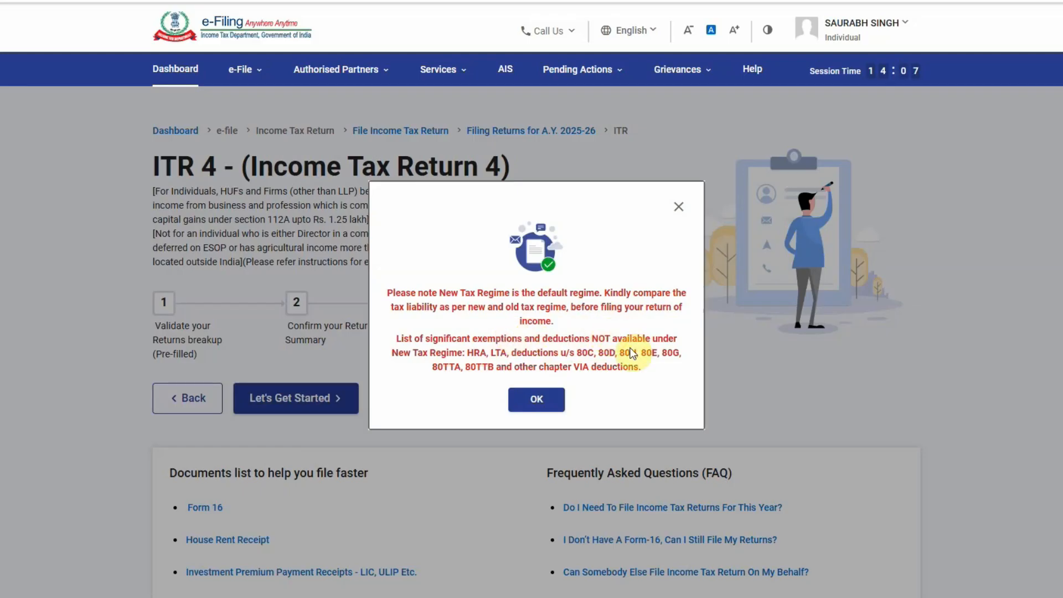
pyautogui.click(546, 405)
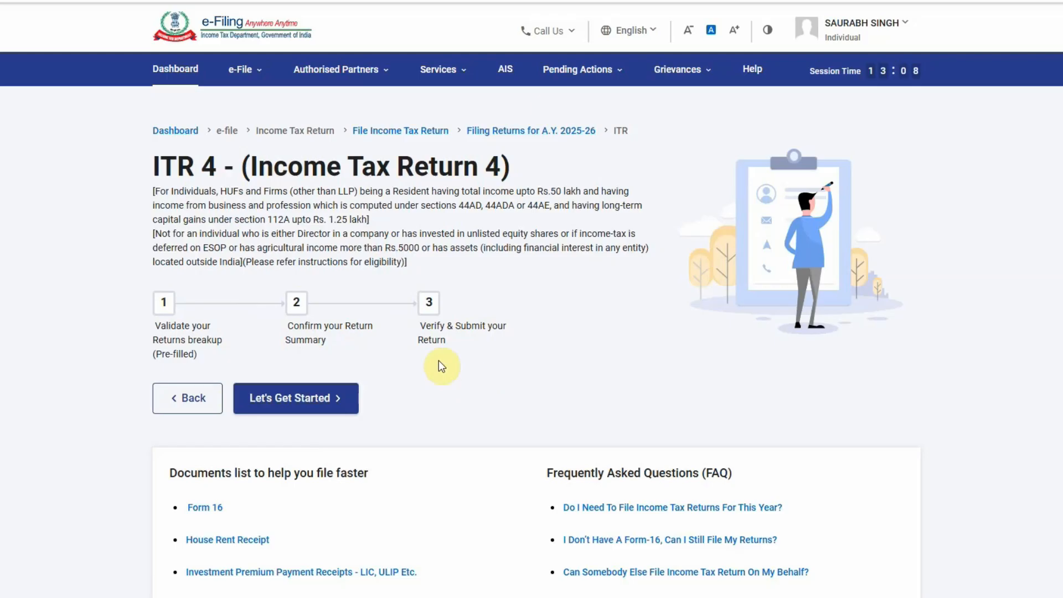
pyautogui.moveTo(171, 192); pyautogui.dragTo(356, 190)
pyautogui.click(298, 189)
pyautogui.click(436, 244)
pyautogui.moveTo(424, 206); pyautogui.dragTo(572, 206)
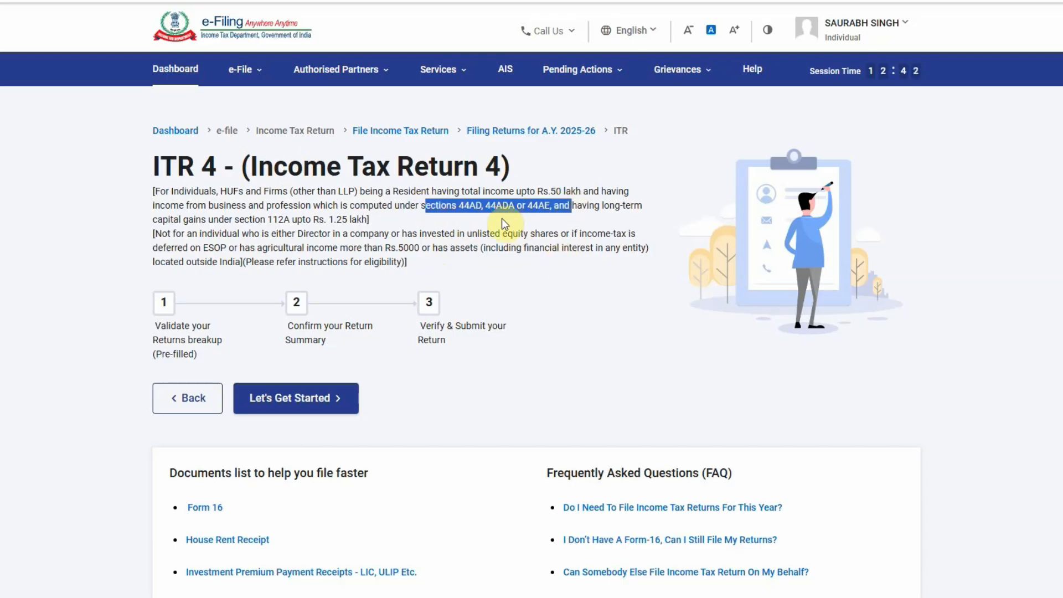
pyautogui.click(502, 221)
pyautogui.moveTo(457, 205); pyautogui.dragTo(545, 206)
pyautogui.click(497, 218)
pyautogui.click(492, 215)
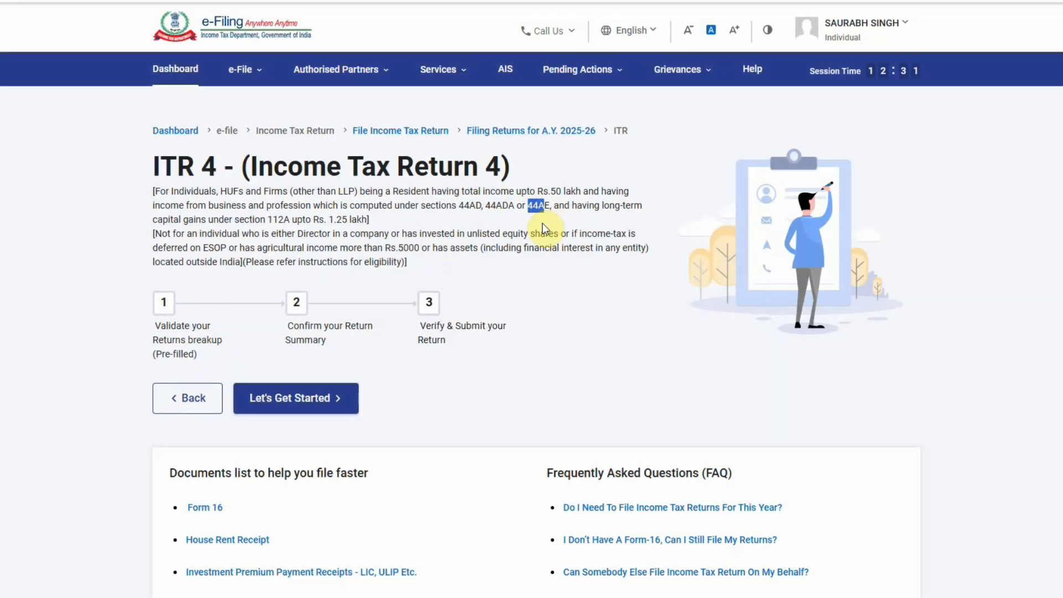
pyautogui.click(433, 225)
# Start the ITR-4 steps with 'Taxable income is more than basic exemption limit' as the filing reason
pyautogui.click(315, 397)
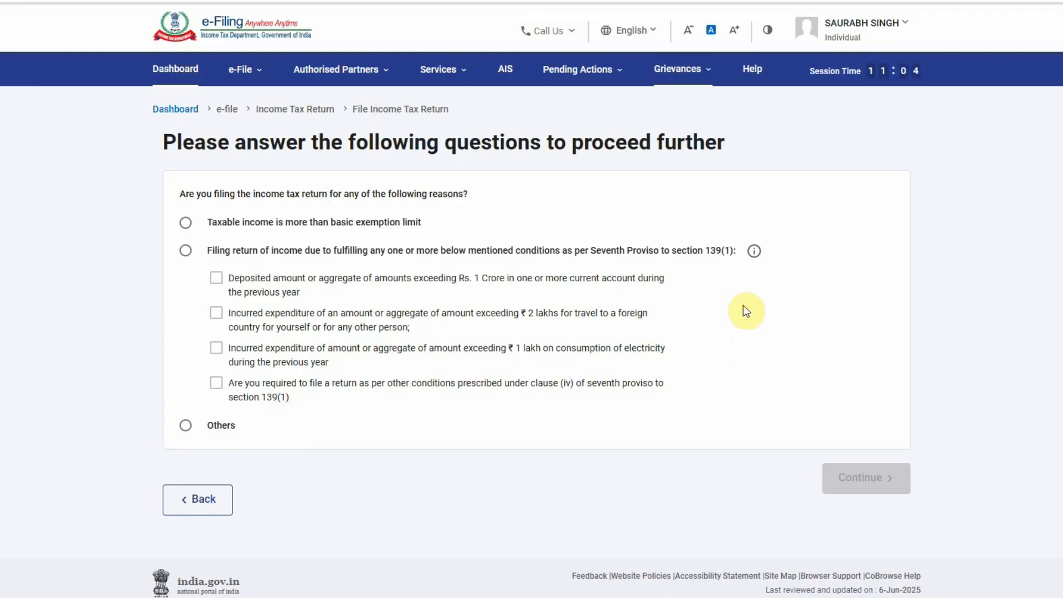
pyautogui.click(201, 233)
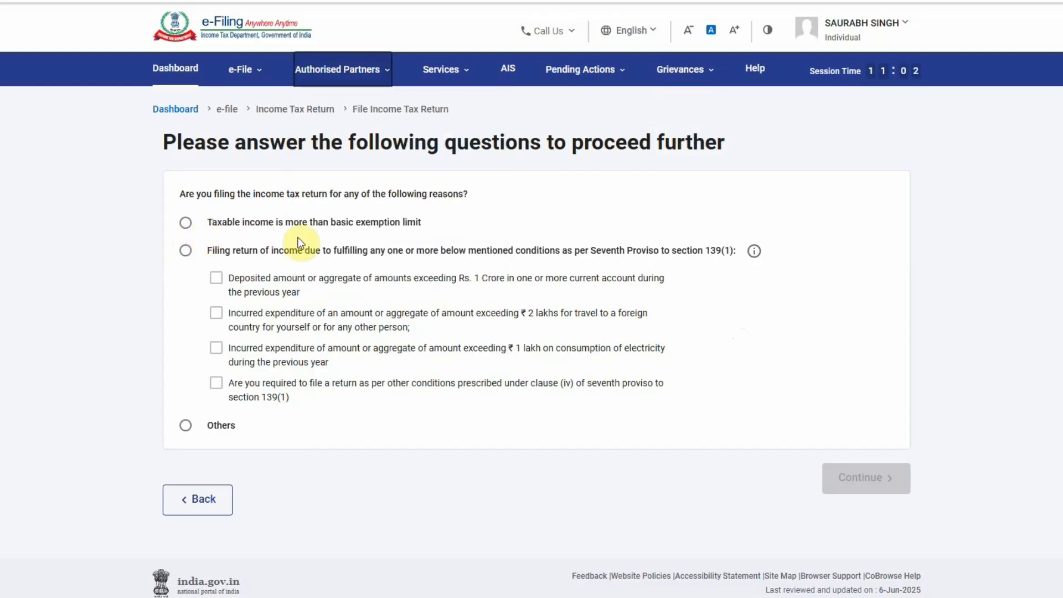
pyautogui.click(186, 224)
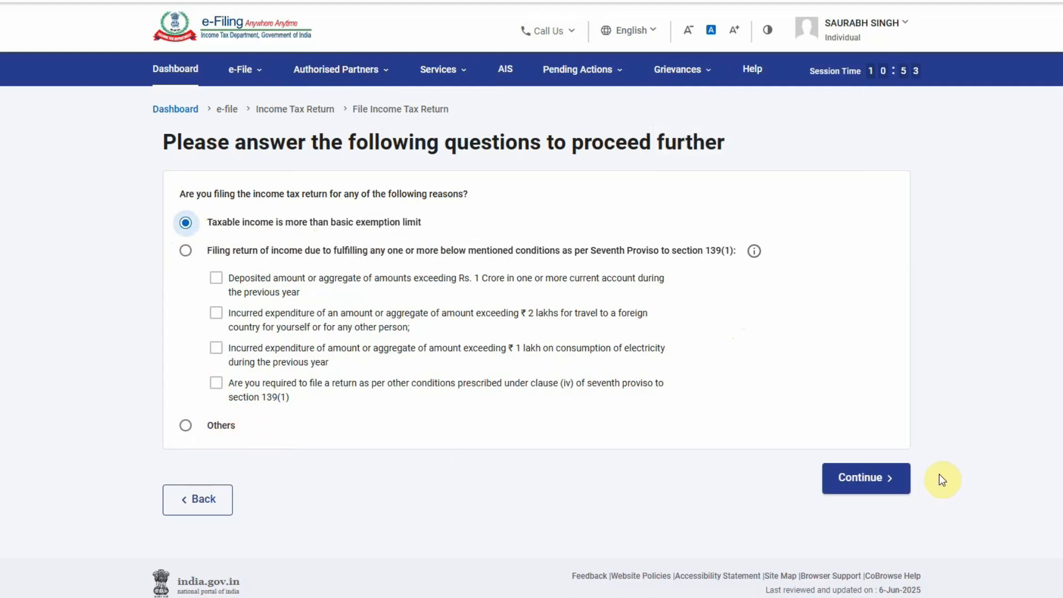
pyautogui.click(864, 480)
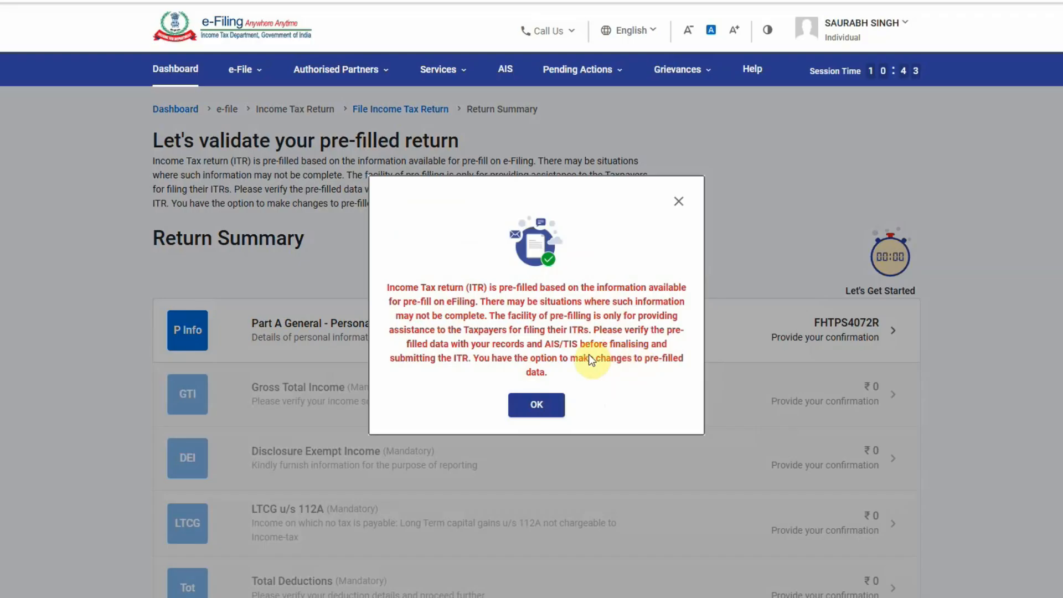
# Close the pre-fill notice and review the seven ₹0 Return Summary sections
pyautogui.click(535, 405)
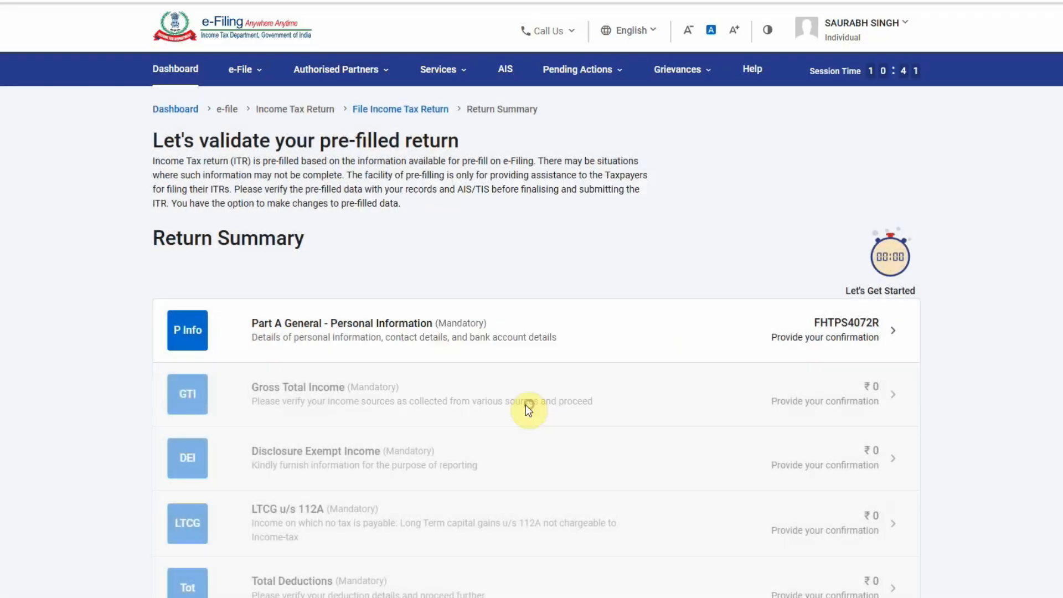
pyautogui.scroll(-5, 716, 380)
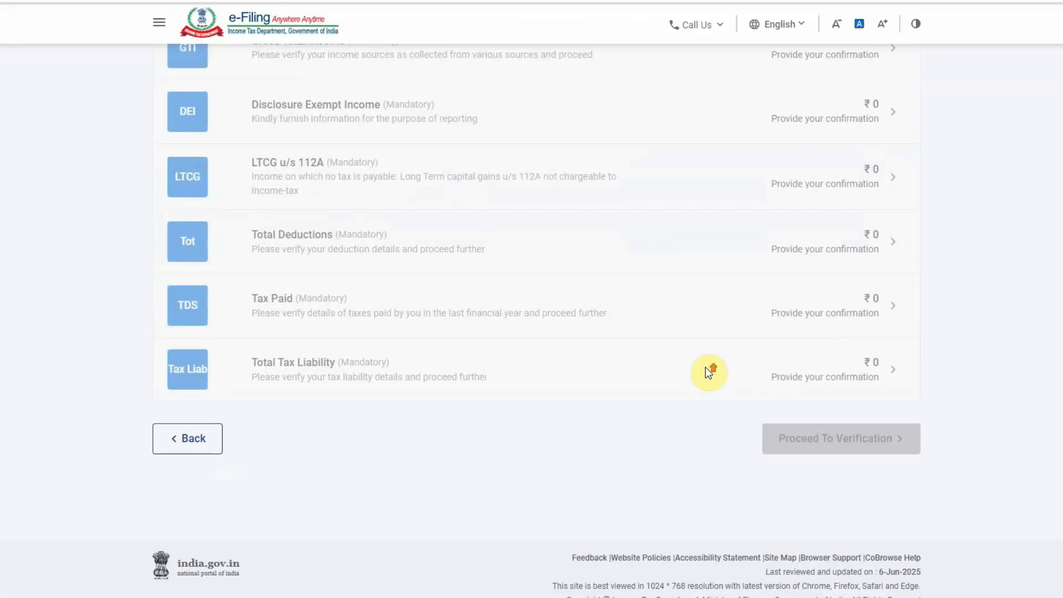
pyautogui.scroll(4, 708, 373)
pyautogui.scroll(-5, 706, 367)
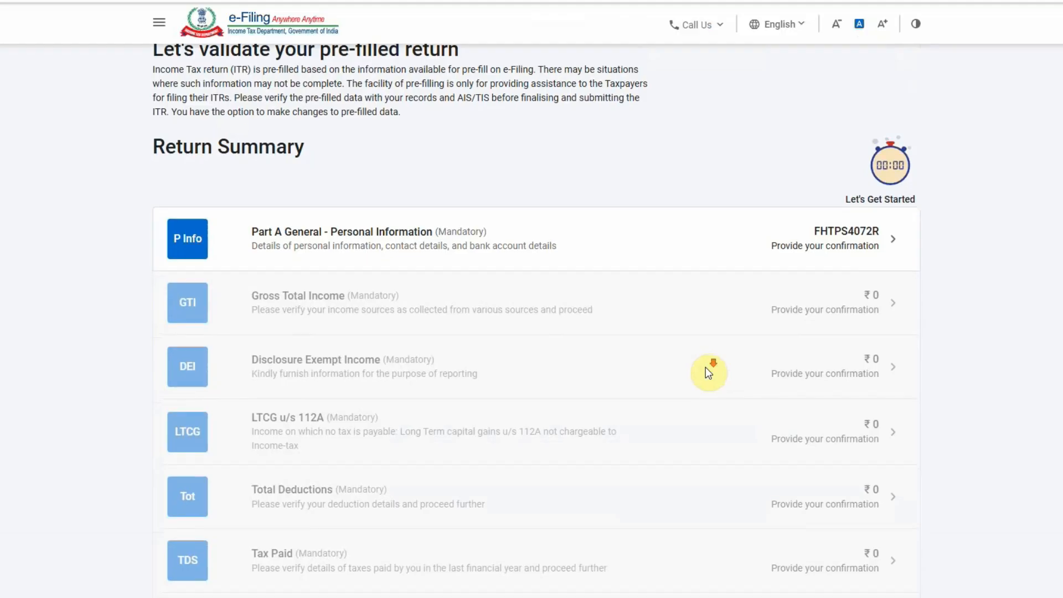
pyautogui.scroll(3, 705, 367)
pyautogui.scroll(3, 553, 310)
pyautogui.scroll(-3, 390, 267)
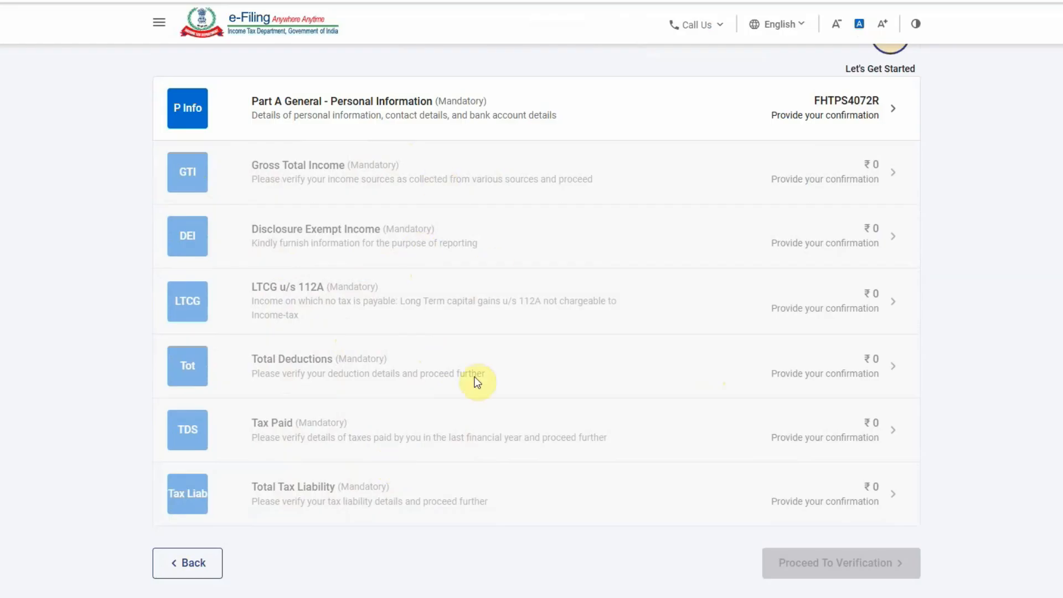
pyautogui.scroll(2, 464, 374)
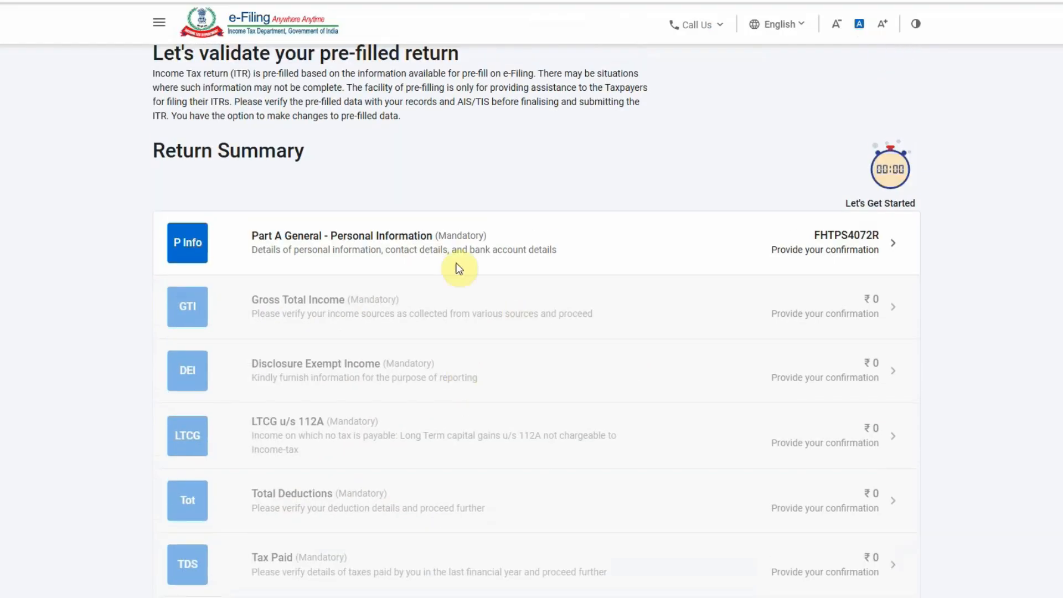
# In Personal Information, answer No to A23 (AY 2024-25 opt-out) and No to opting out this year
pyautogui.click(839, 260)
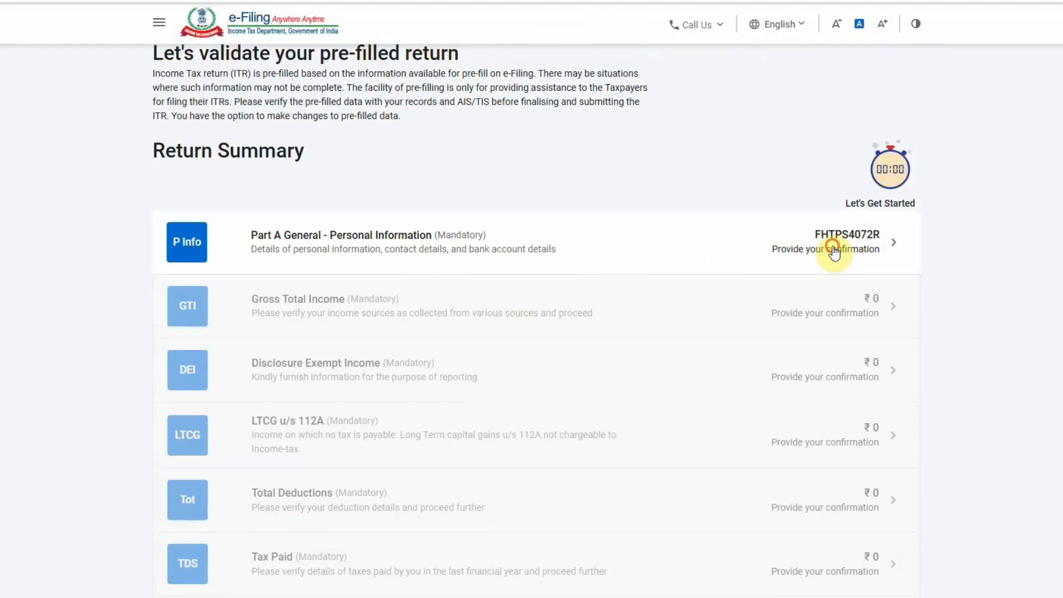
pyautogui.scroll(1, 619, 318)
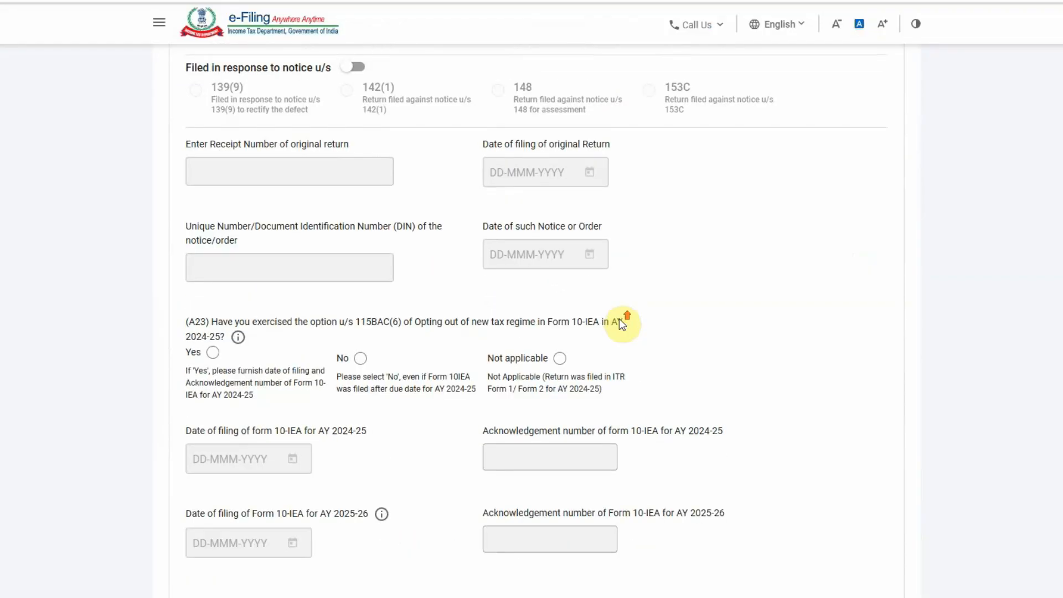
pyautogui.scroll(1, 470, 217)
pyautogui.scroll(1, 469, 216)
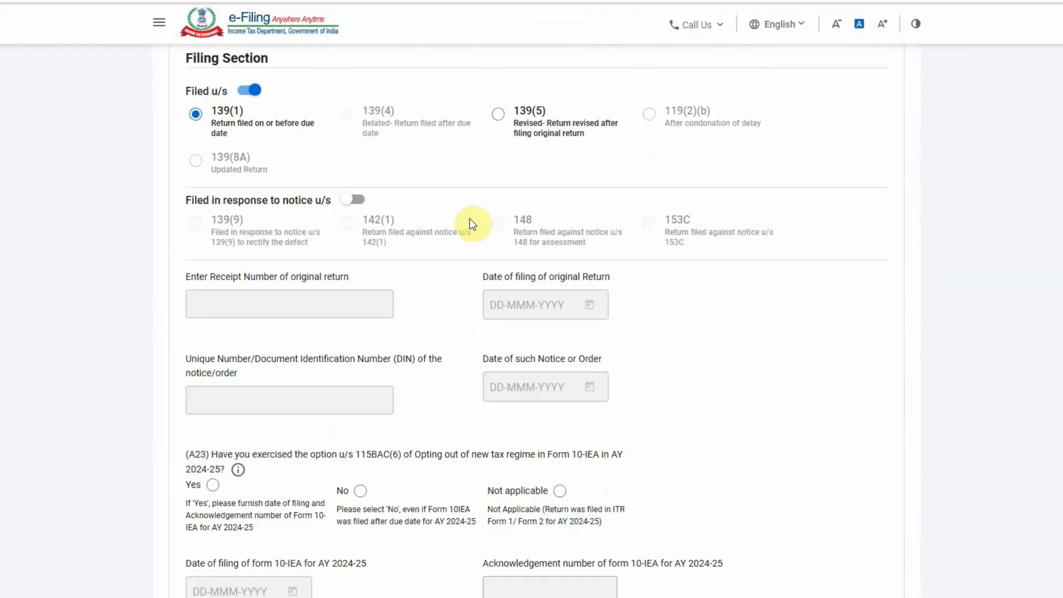
pyautogui.scroll(-4, 469, 218)
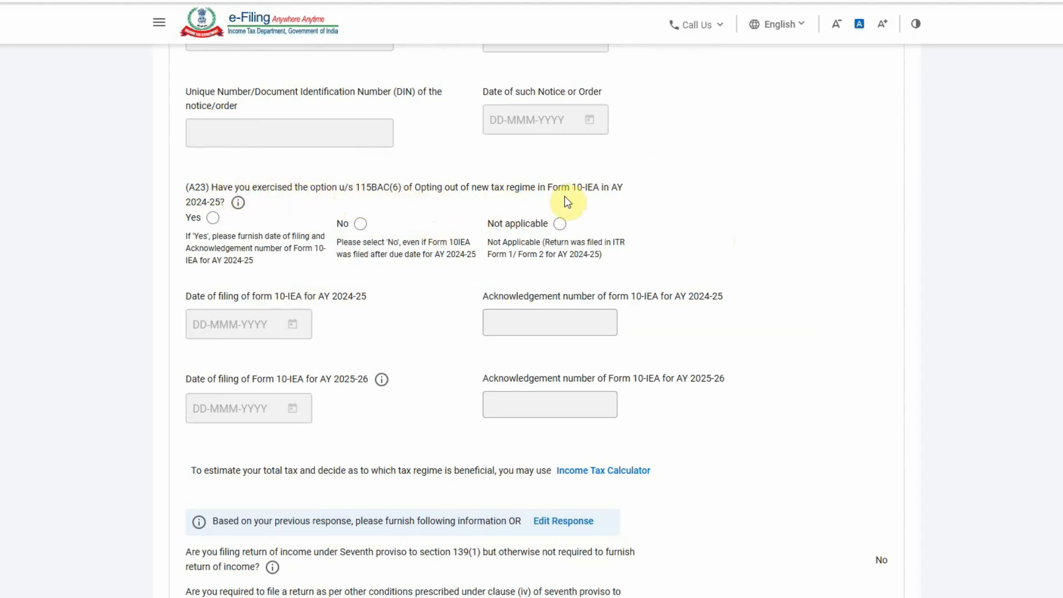
pyautogui.moveTo(239, 203)
pyautogui.click(360, 224)
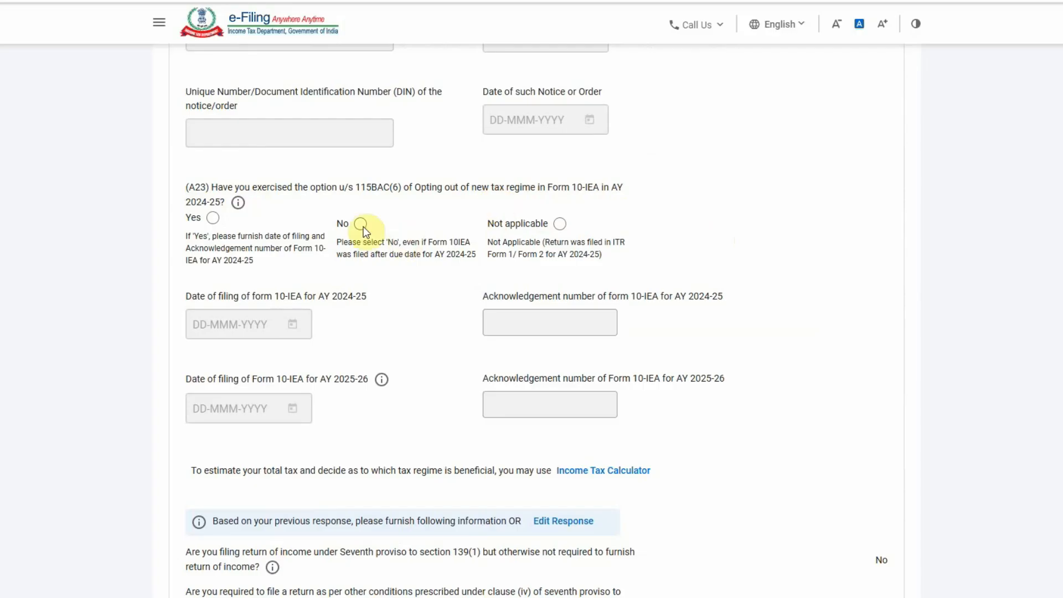
pyautogui.scroll(-5, 462, 272)
pyautogui.scroll(3, 463, 272)
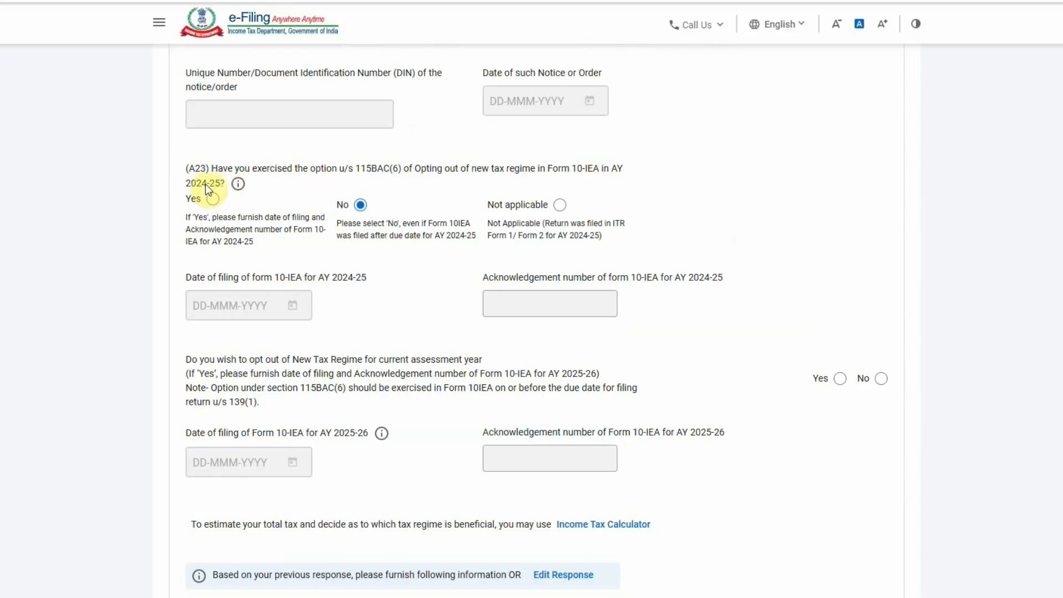
pyautogui.click(210, 199)
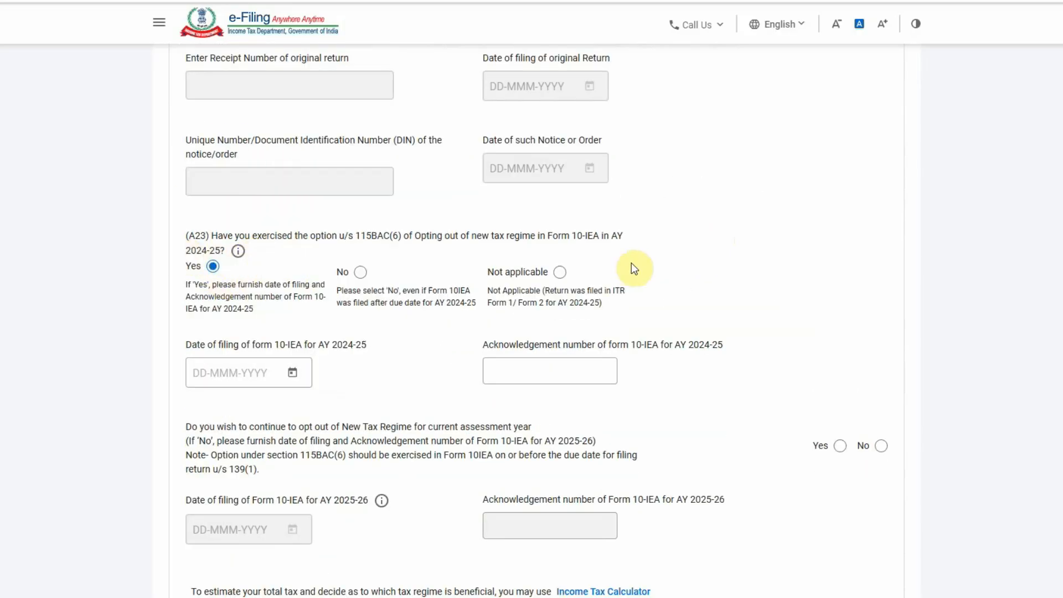
pyautogui.click(360, 275)
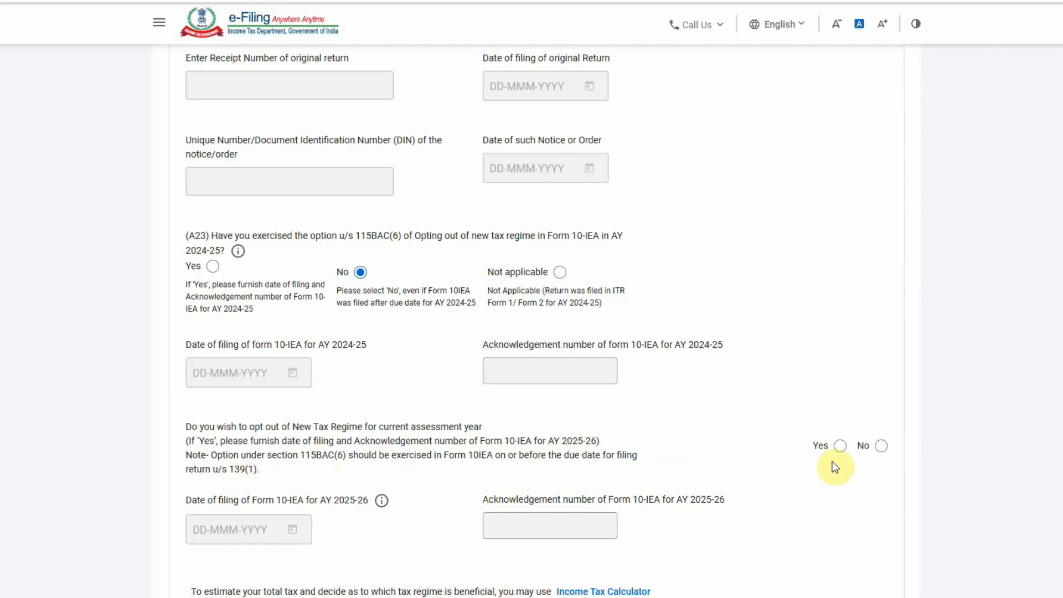
pyautogui.click(882, 446)
# Confirm the Personal Information details with the new regime retained
pyautogui.scroll(-2, 447, 368)
pyautogui.scroll(-5, 448, 359)
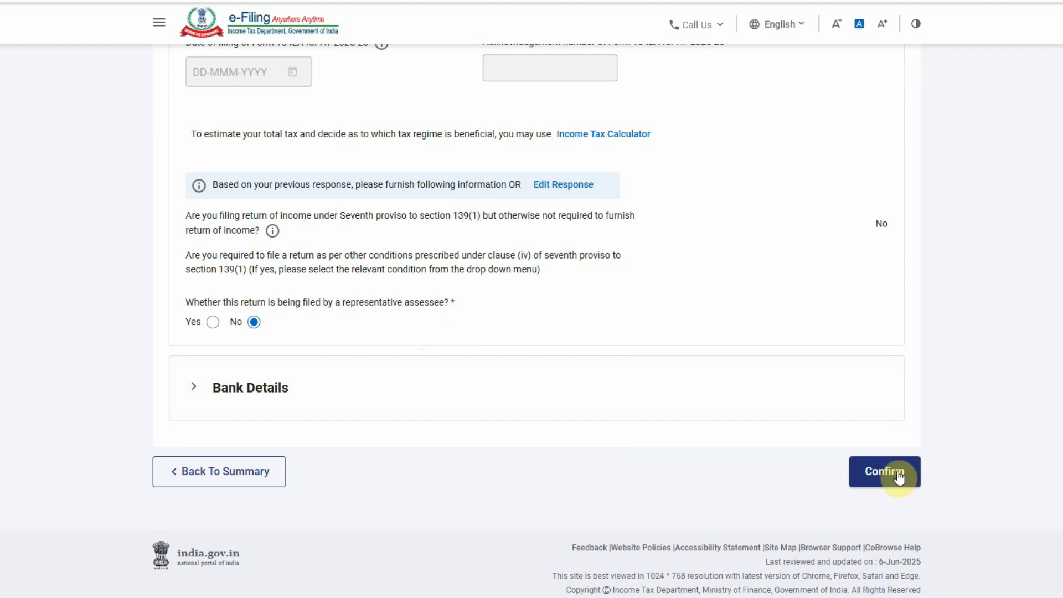
pyautogui.click(882, 469)
pyautogui.scroll(6, 497, 419)
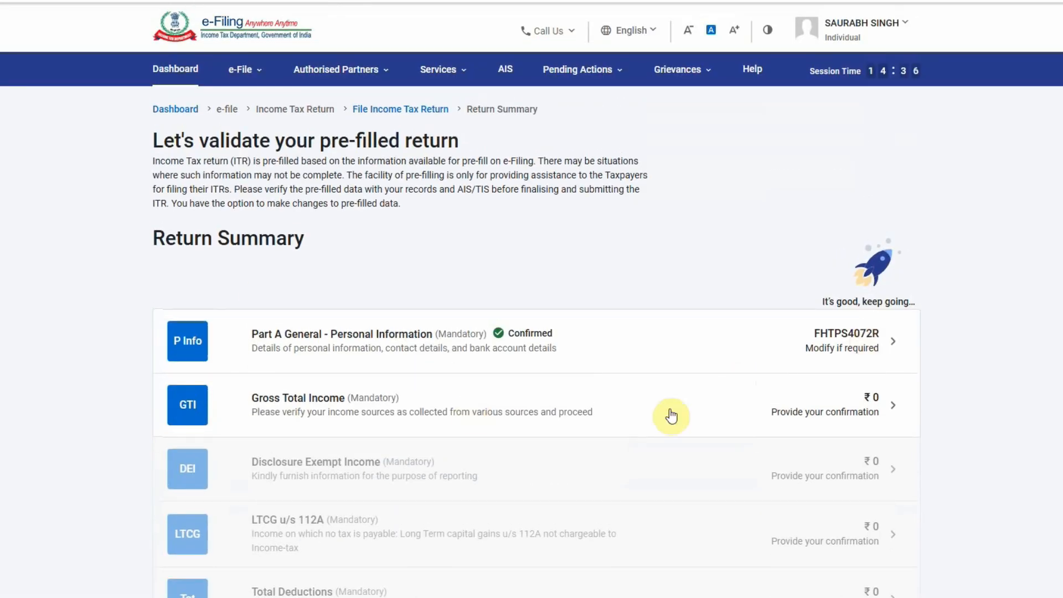
pyautogui.click(806, 404)
pyautogui.click(548, 376)
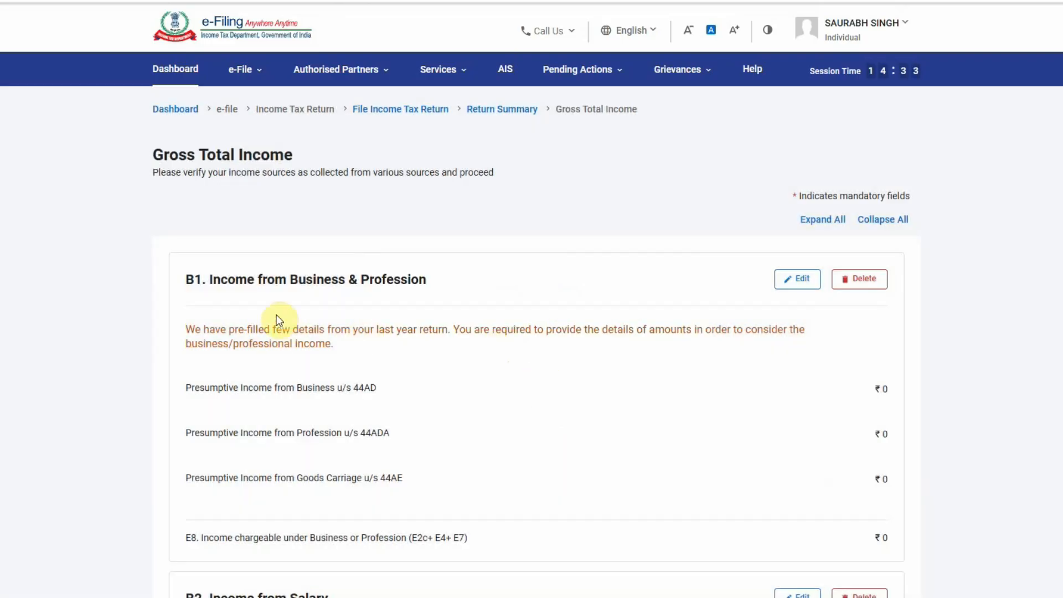
pyautogui.scroll(-6, 527, 434)
pyautogui.scroll(-4, 438, 343)
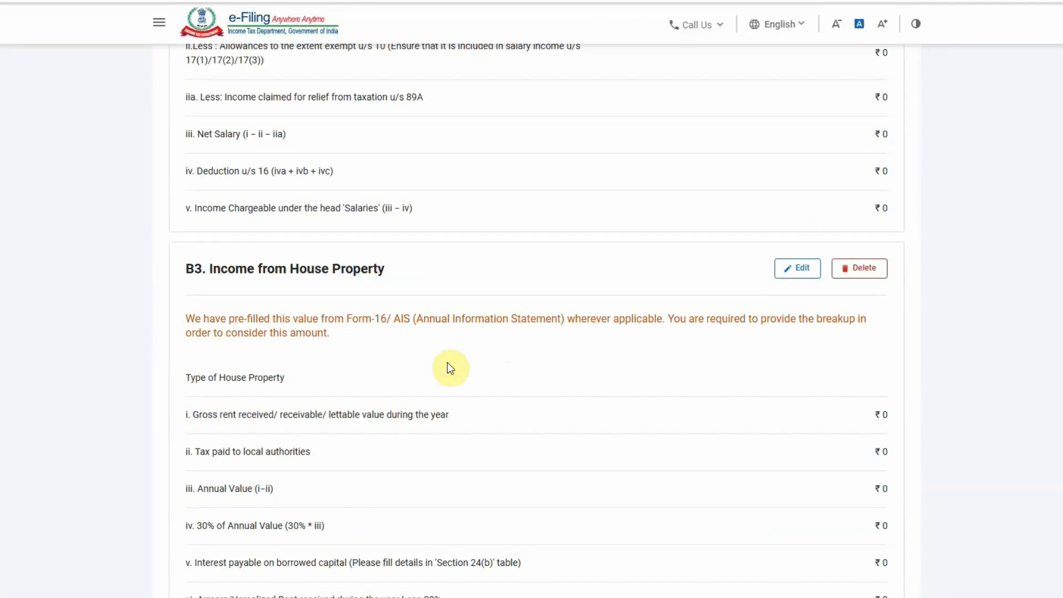
pyautogui.scroll(-3, 388, 332)
pyautogui.scroll(-2, 434, 365)
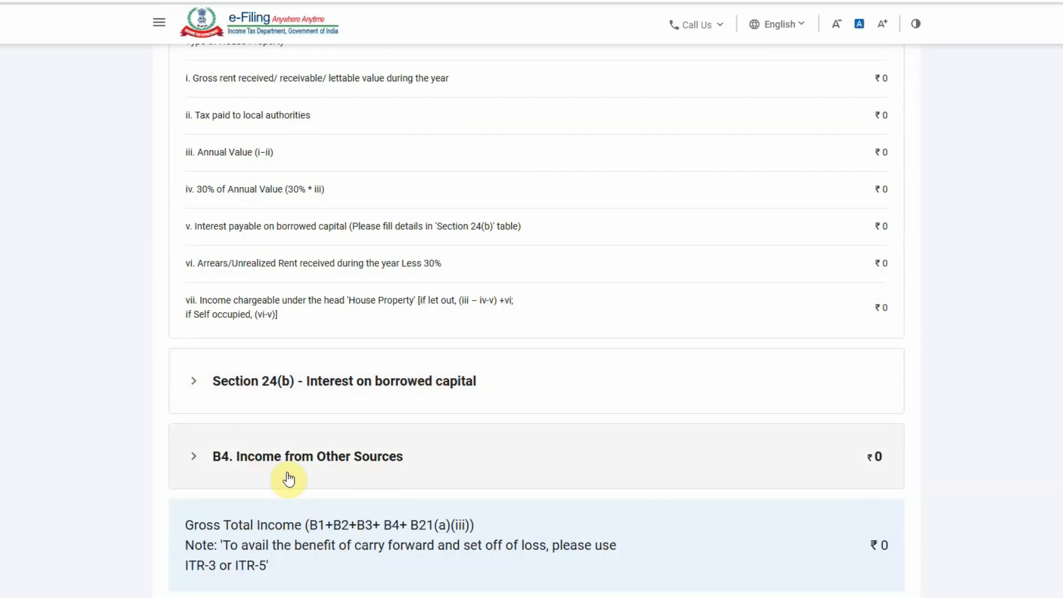
pyautogui.scroll(15, 519, 459)
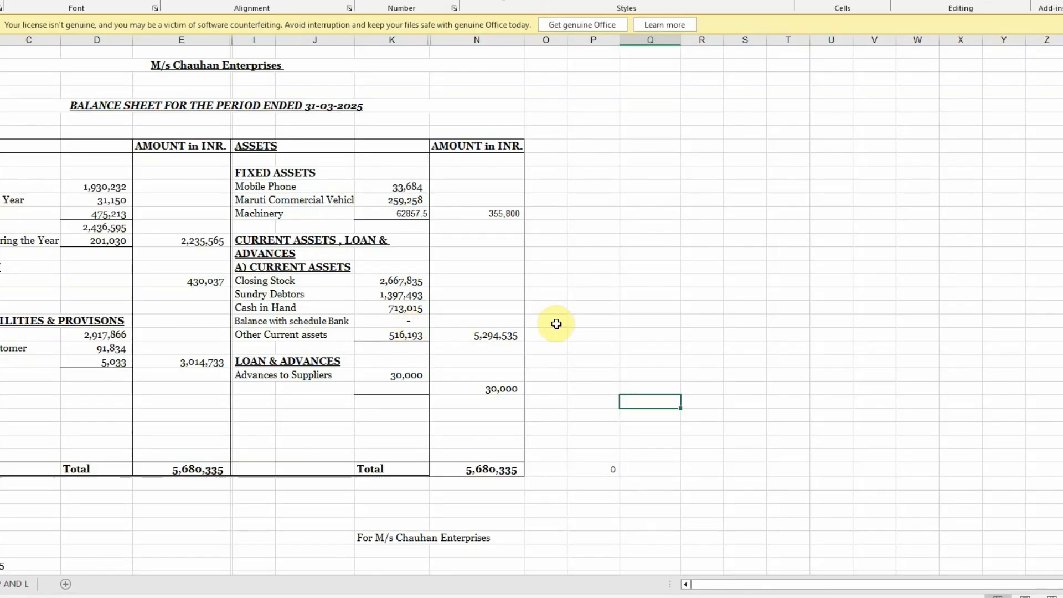
pyautogui.click(547, 319)
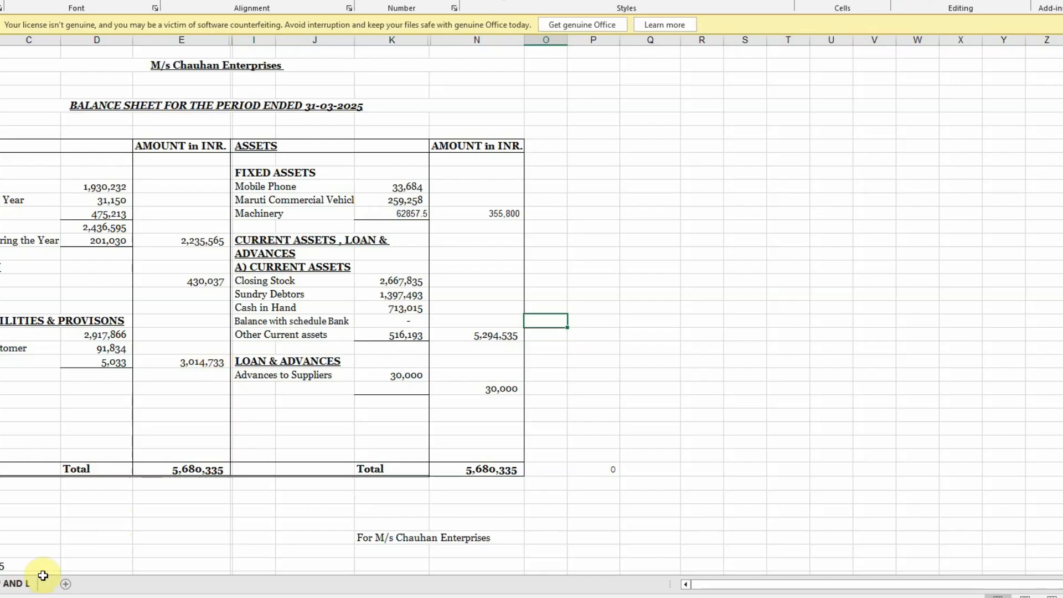
pyautogui.click(21, 584)
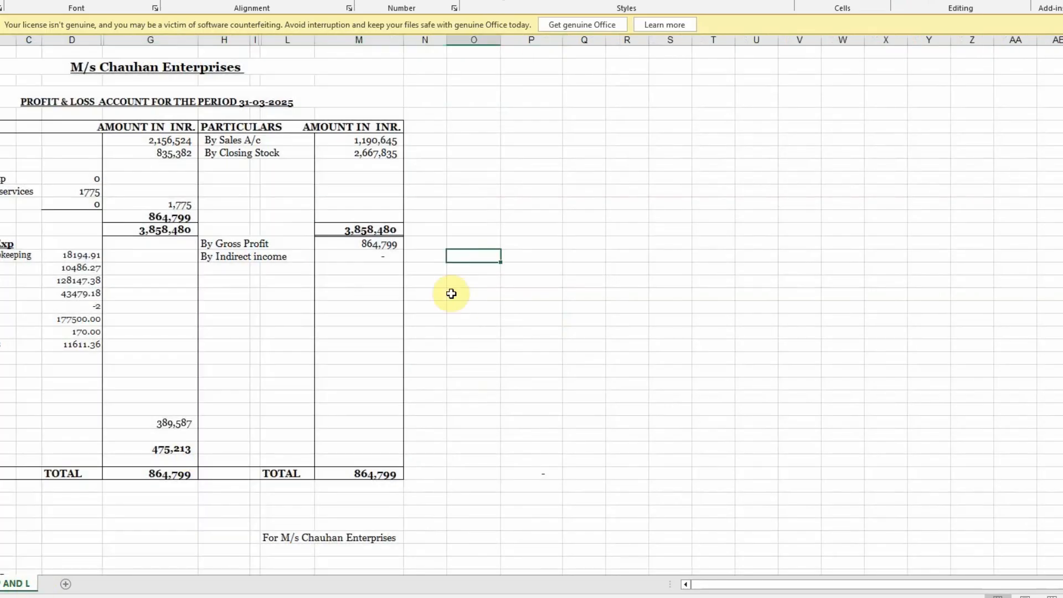
pyautogui.click(1, 584)
pyautogui.click(16, 583)
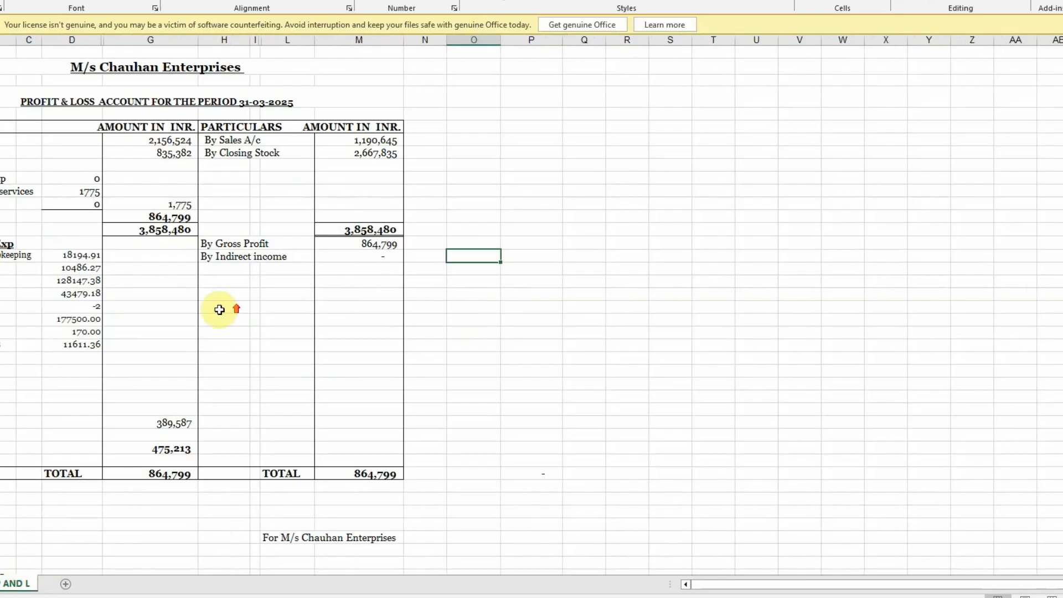
pyautogui.moveTo(374, 140); pyautogui.dragTo(375, 165)
pyautogui.moveTo(173, 411); pyautogui.dragTo(170, 471)
pyautogui.click(1, 584)
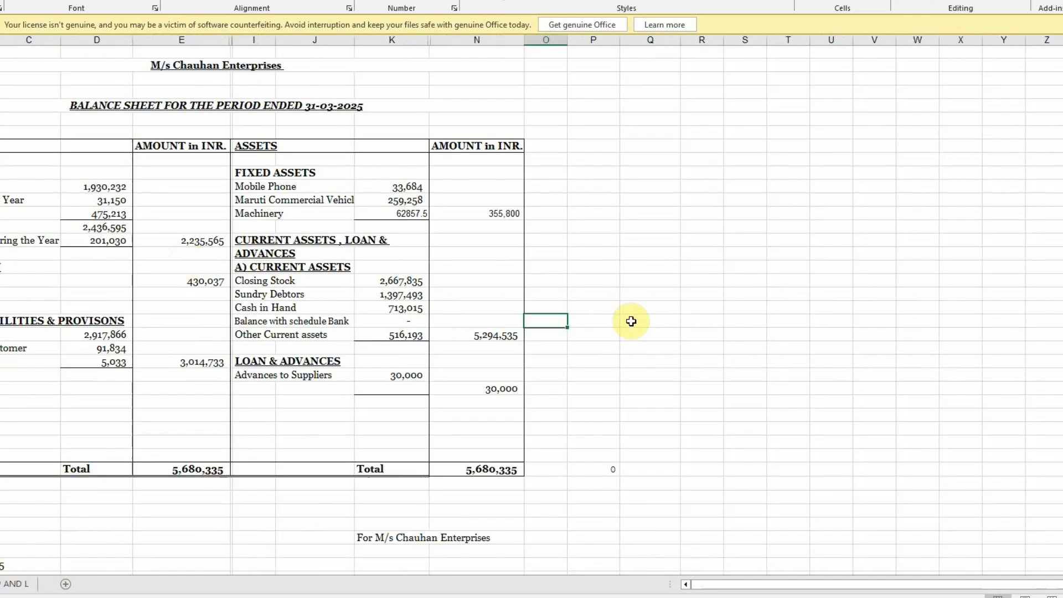
pyautogui.click(11, 584)
pyautogui.click(616, 323)
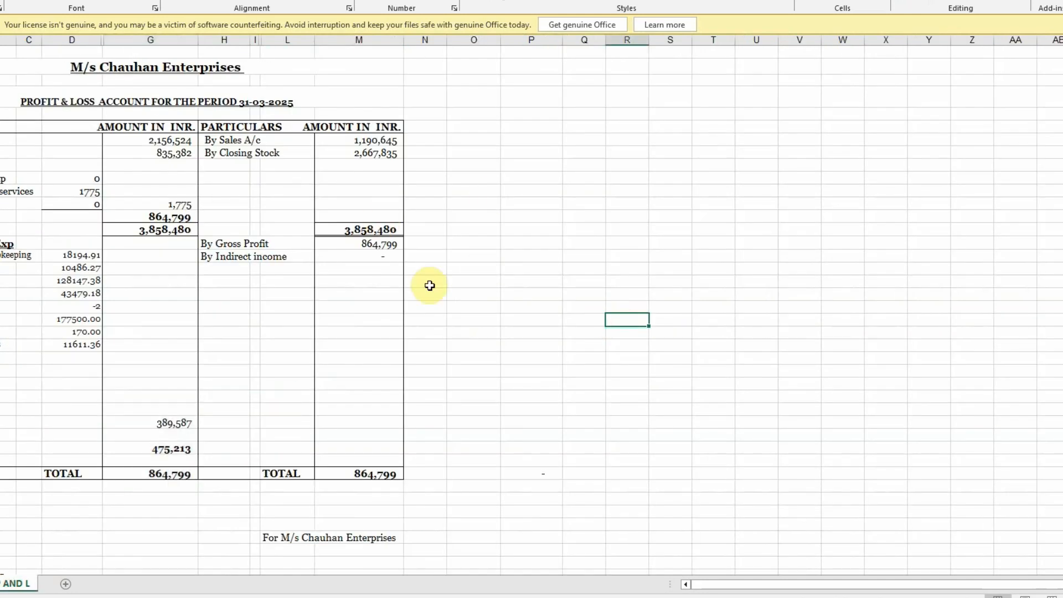
pyautogui.click(446, 597)
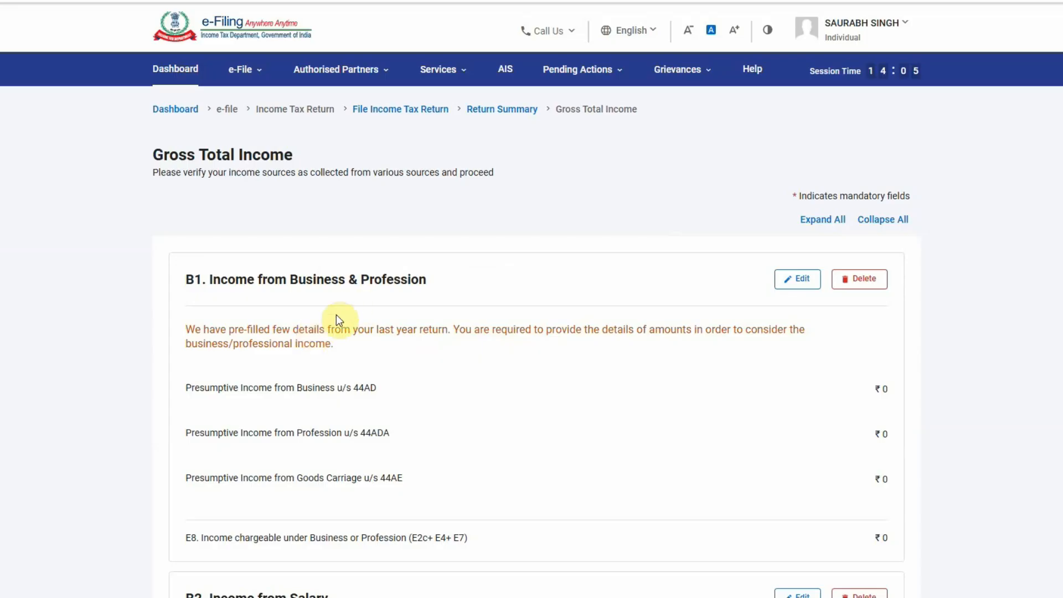
# Open B1 business income for editing and expand the section 44AD presumptive income details
pyautogui.click(796, 279)
pyautogui.scroll(-1, 636, 315)
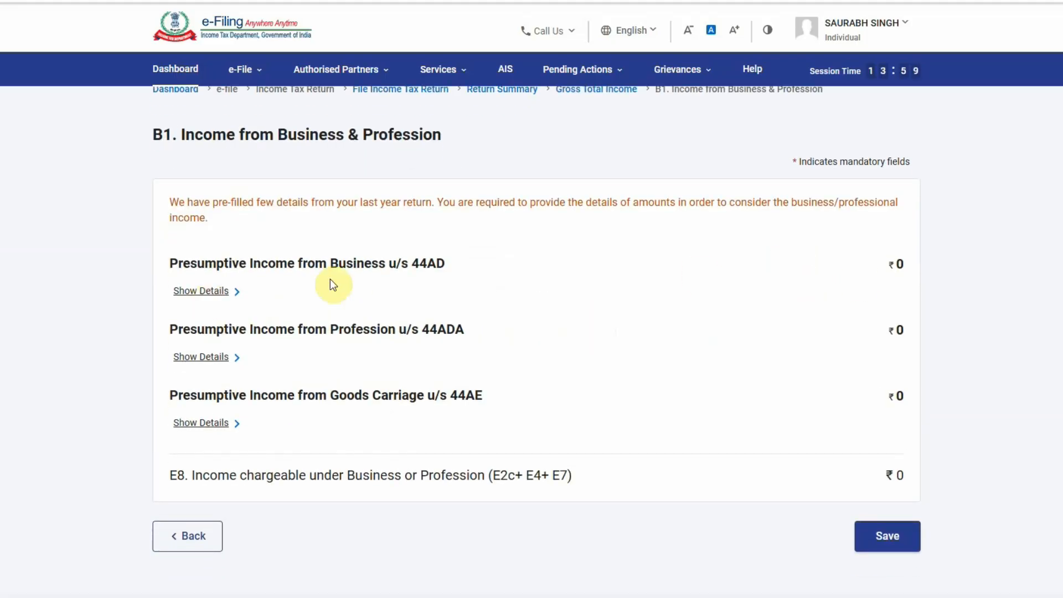
pyautogui.click(202, 291)
pyautogui.scroll(-8, 510, 429)
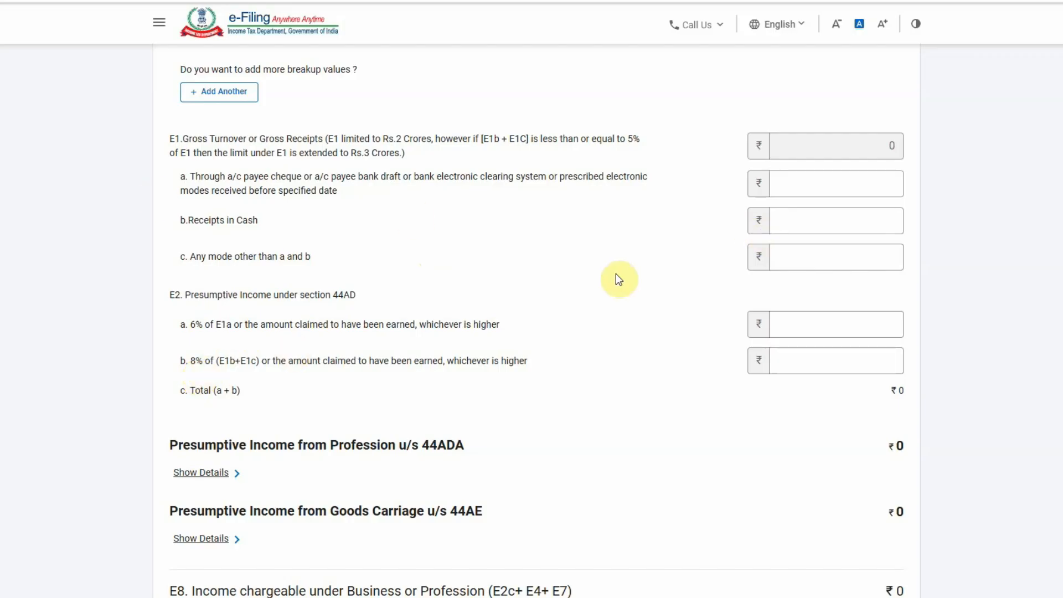
# Look up the 1,190,645 sales figure in the Excel sheet
pyautogui.hotkey('alt', 'Tab')
pyautogui.click(363, 137)
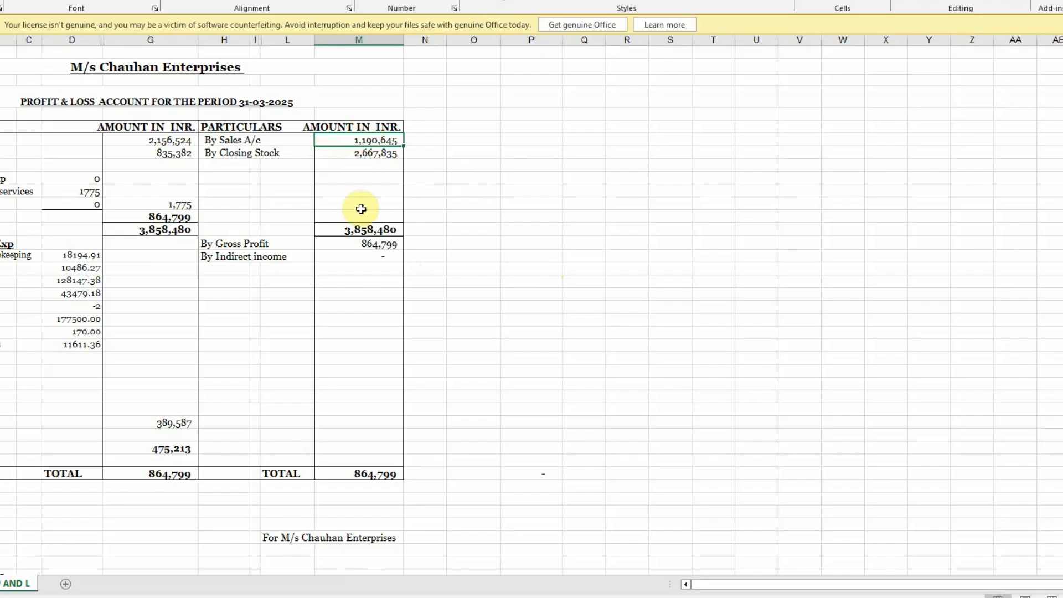
pyautogui.hotkey('alt', 'Tab')
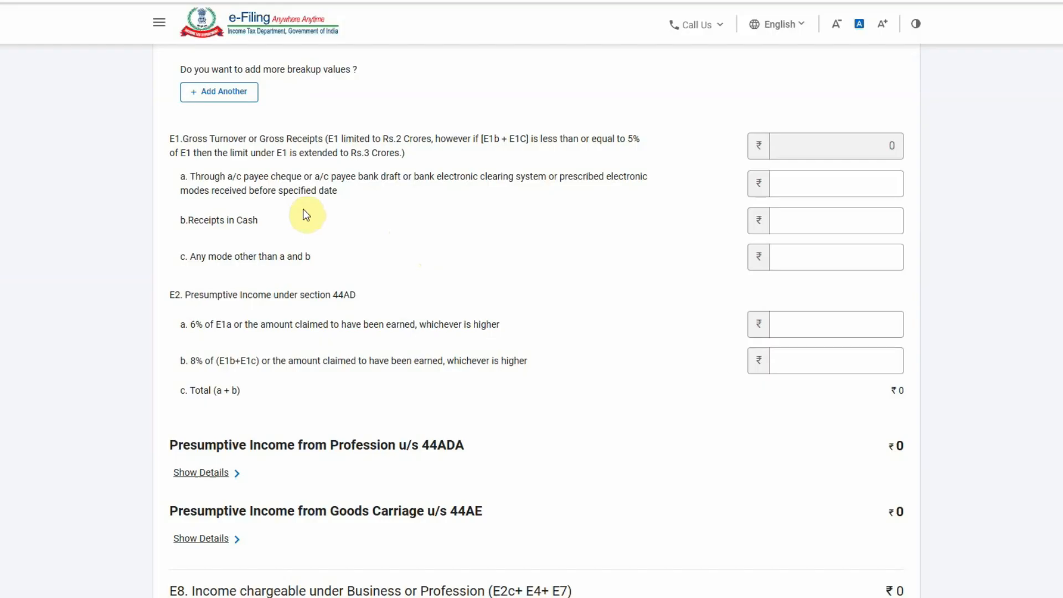
# Enter 1190645 as the E1a electronic receipts amount
pyautogui.click(811, 176)
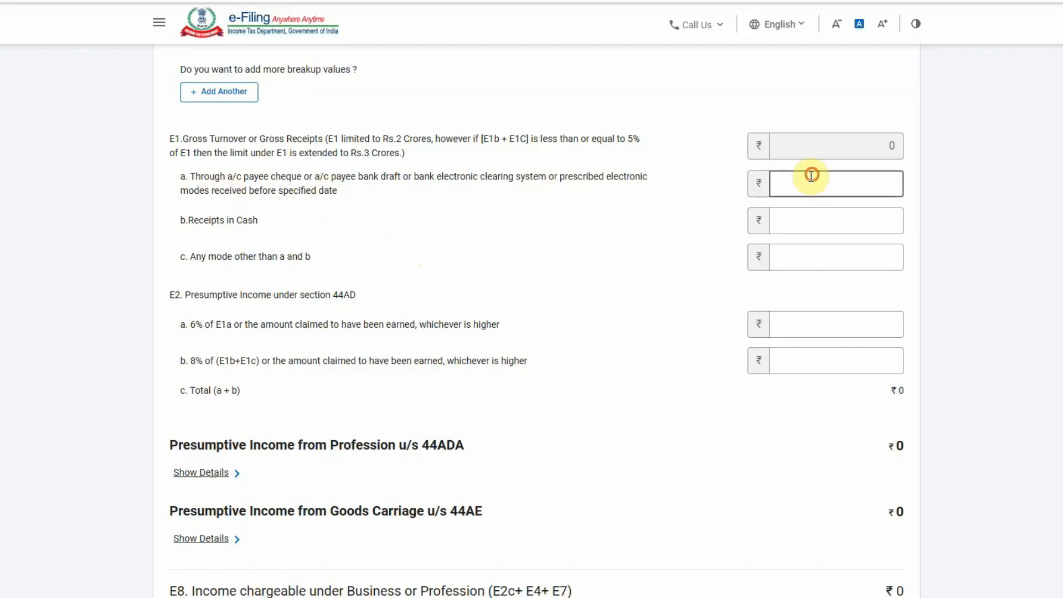
pyautogui.write('1190')
pyautogui.click(579, 196)
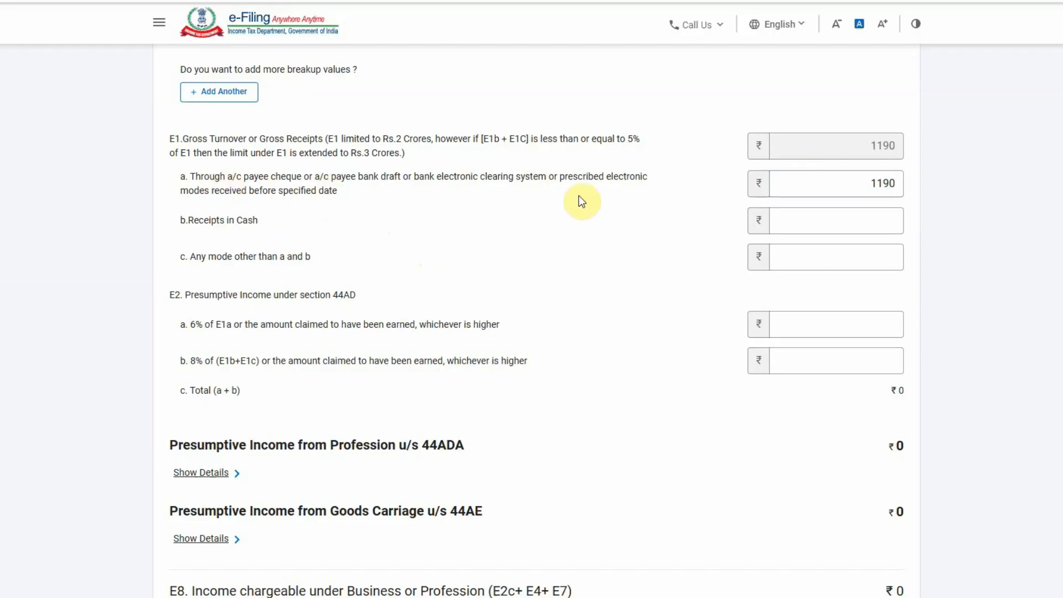
pyautogui.hotkey('alt', 'Tab')
pyautogui.hotkey('alt', 'Tab')
pyautogui.click(897, 182)
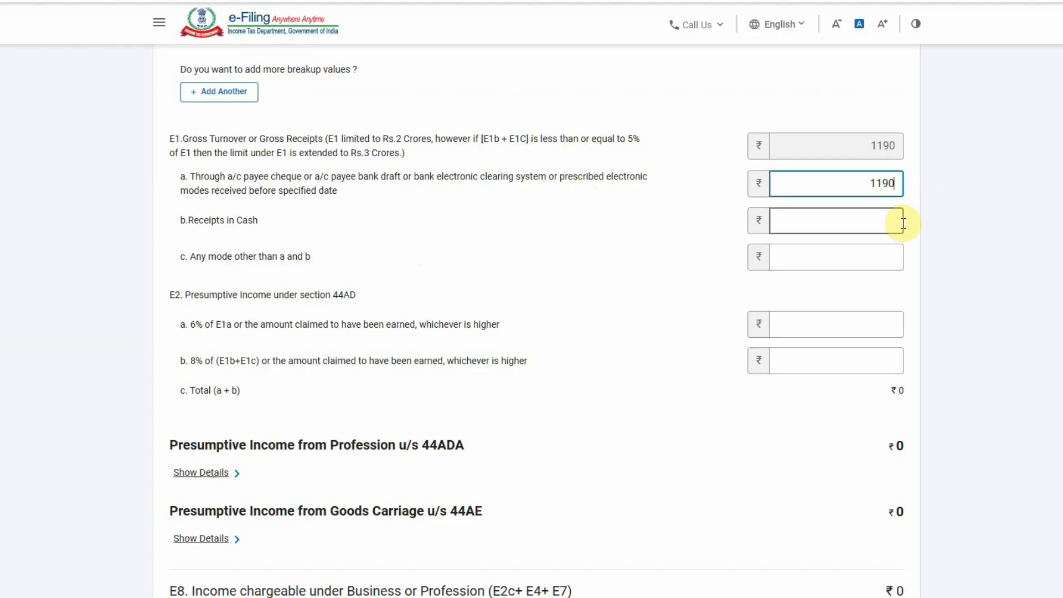
pyautogui.write('645')
pyautogui.click(676, 268)
# Enter the 475213 net profit from Excel as E2a presumptive income
pyautogui.hotkey('alt', 'Tab')
pyautogui.click(158, 449)
pyautogui.hotkey('alt', 'Tab')
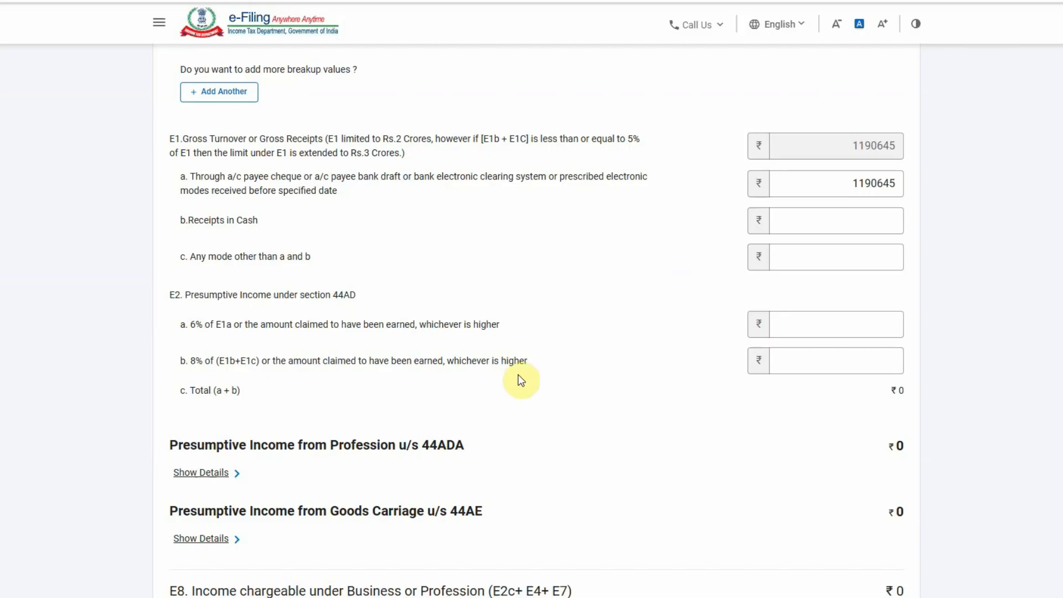
pyautogui.moveTo(190, 324); pyautogui.dragTo(532, 326)
pyautogui.click(797, 328)
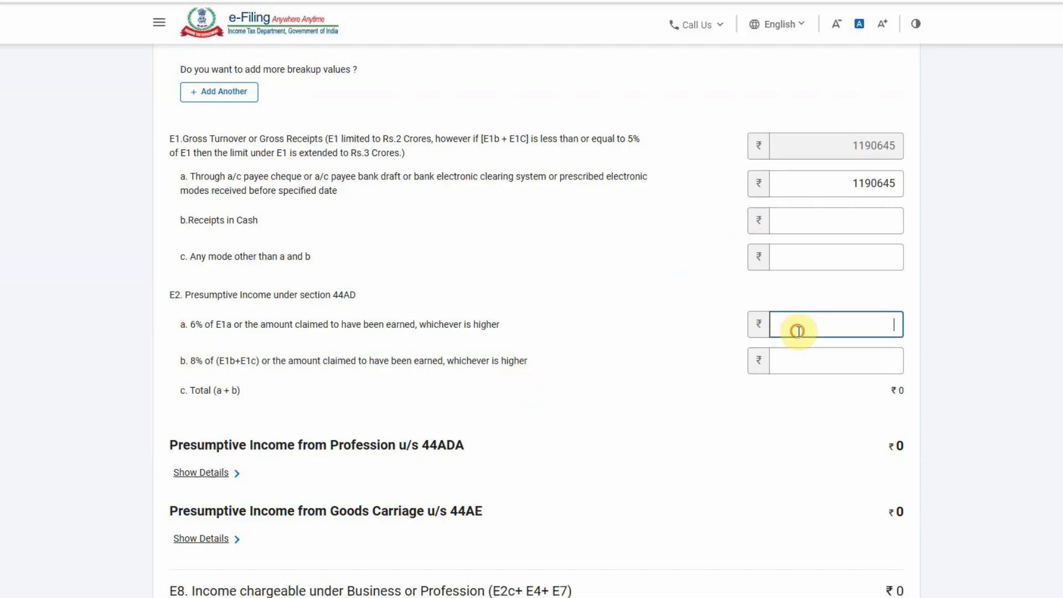
pyautogui.moveTo(186, 361); pyautogui.dragTo(516, 363)
pyautogui.click(775, 325)
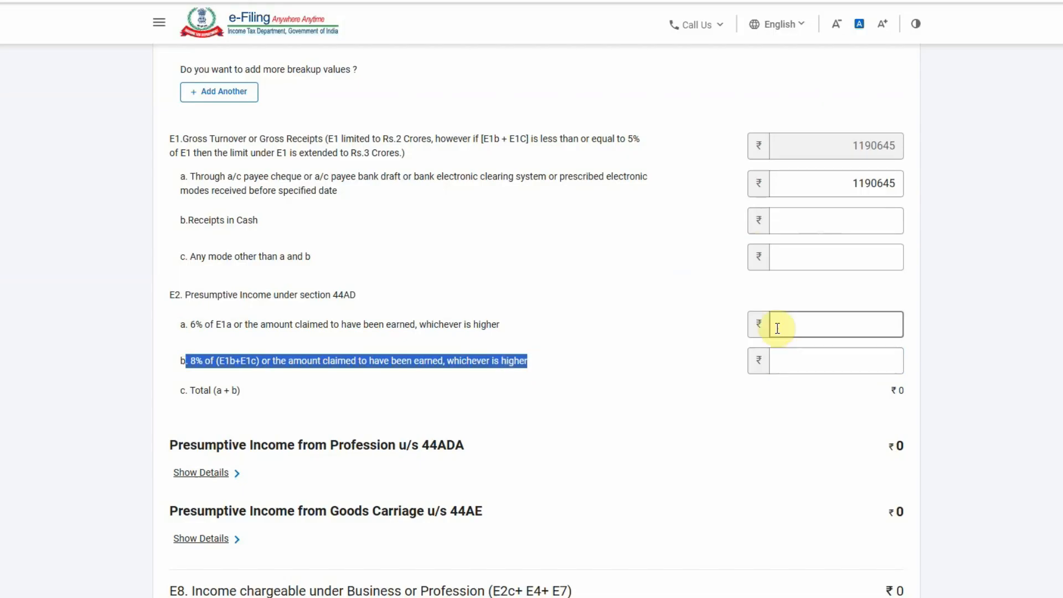
pyautogui.hotkey('alt', 'Tab')
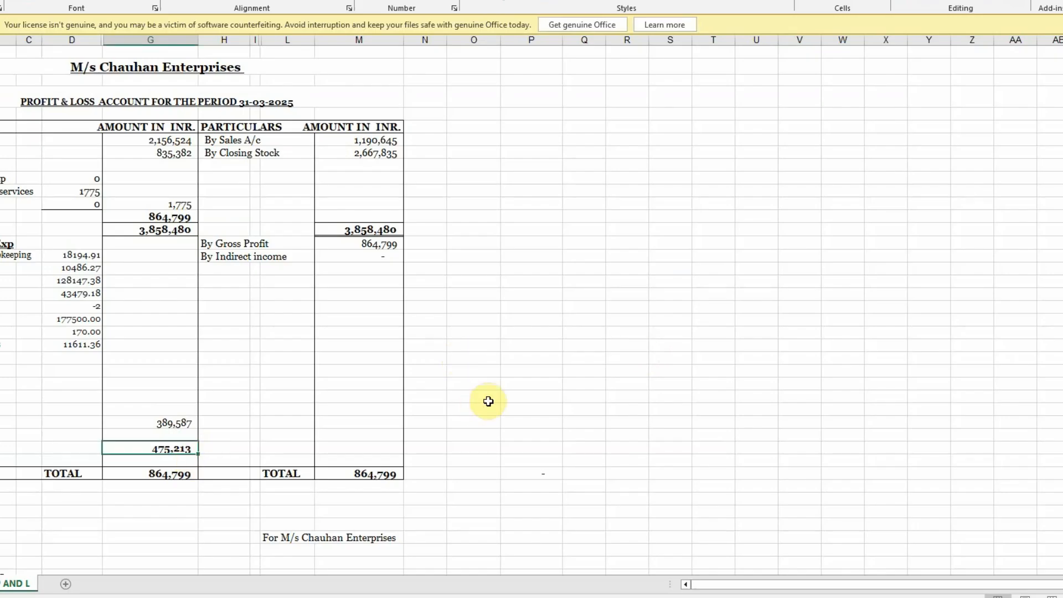
pyautogui.hotkey('alt', 'Tab')
pyautogui.write('475213')
pyautogui.click(522, 401)
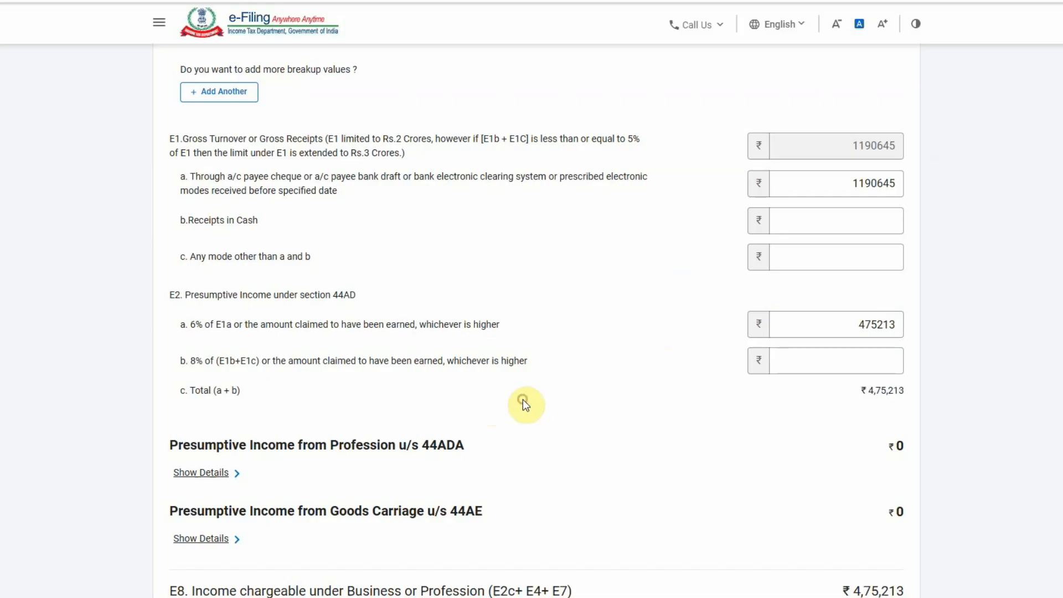
pyautogui.scroll(-3, 523, 401)
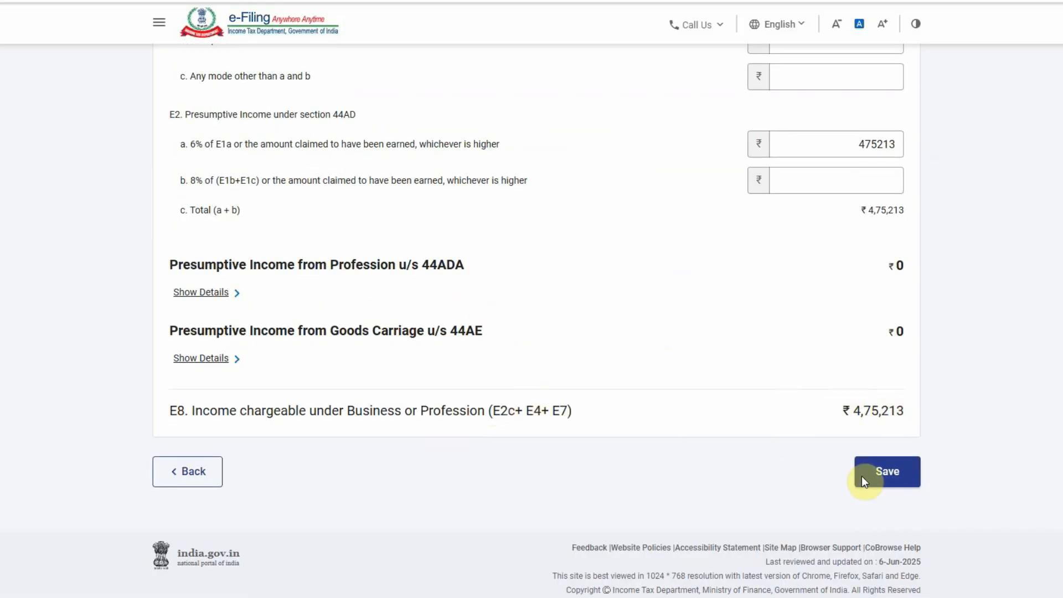
# Save the section 44AD business income details and dismiss the salary schedule notice
pyautogui.click(885, 471)
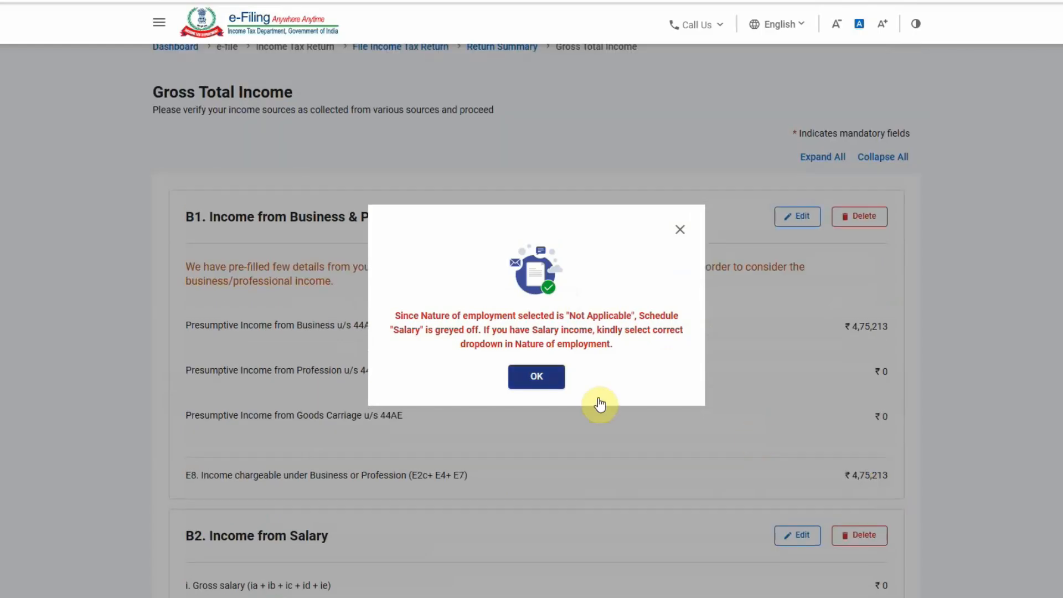
pyautogui.click(547, 380)
pyautogui.scroll(-6, 550, 376)
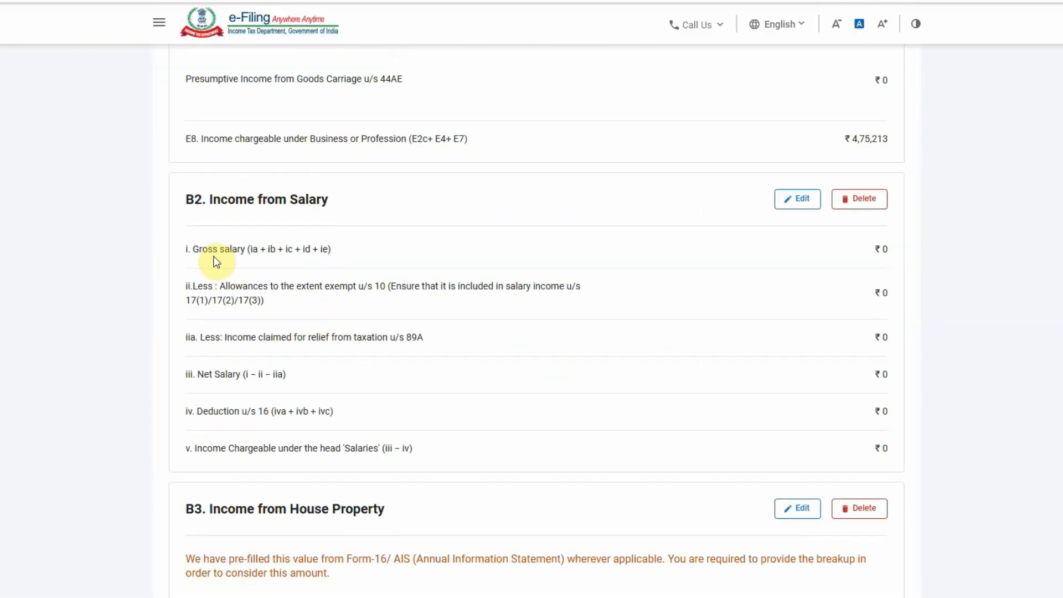
pyautogui.scroll(-5, 425, 316)
pyautogui.scroll(-8, 514, 274)
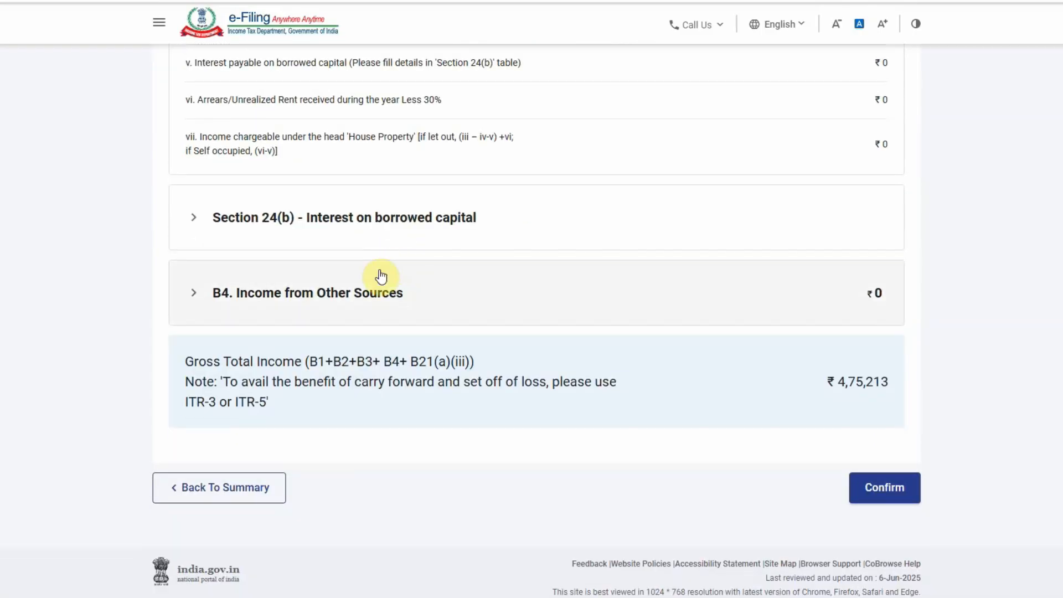
# Add an Income from Other Sources entry: Interest from Saving Bank Account, amount 482
pyautogui.click(280, 299)
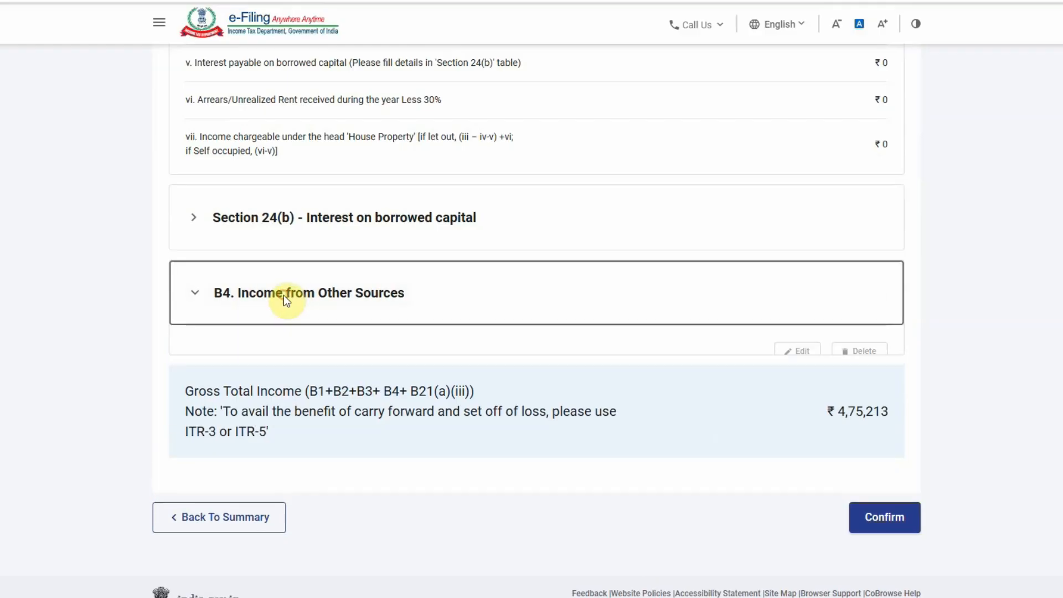
pyautogui.click(237, 423)
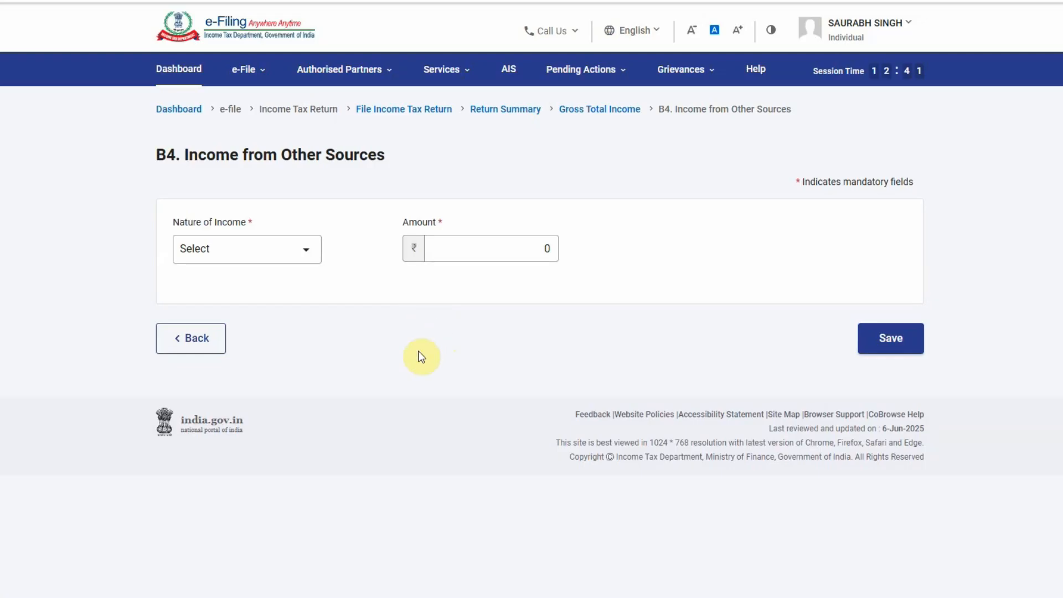
pyautogui.click(273, 247)
pyautogui.scroll(-5, 268, 360)
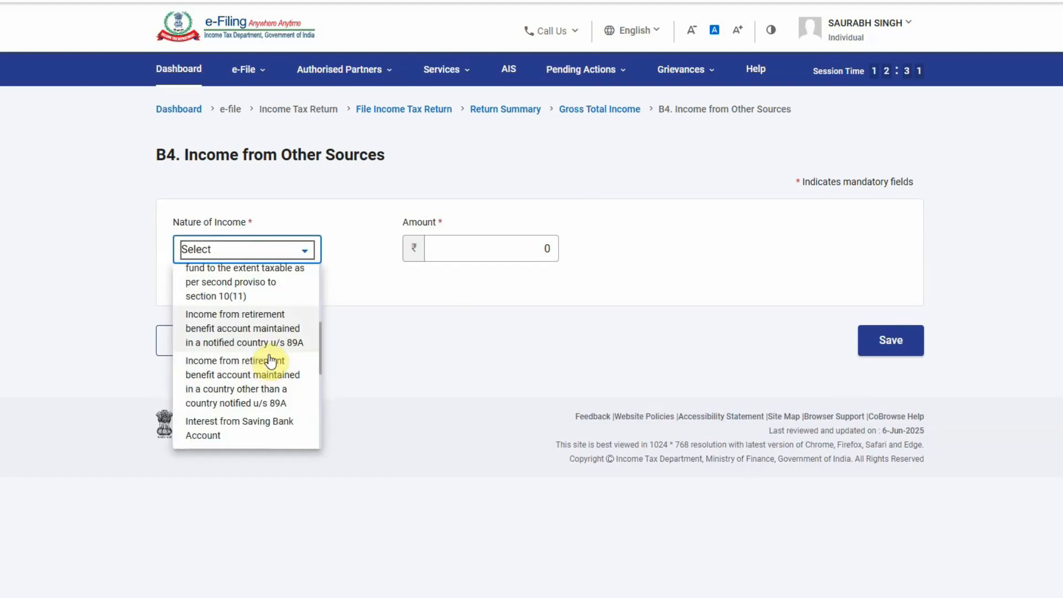
pyautogui.scroll(-3, 274, 362)
pyautogui.scroll(-4, 281, 362)
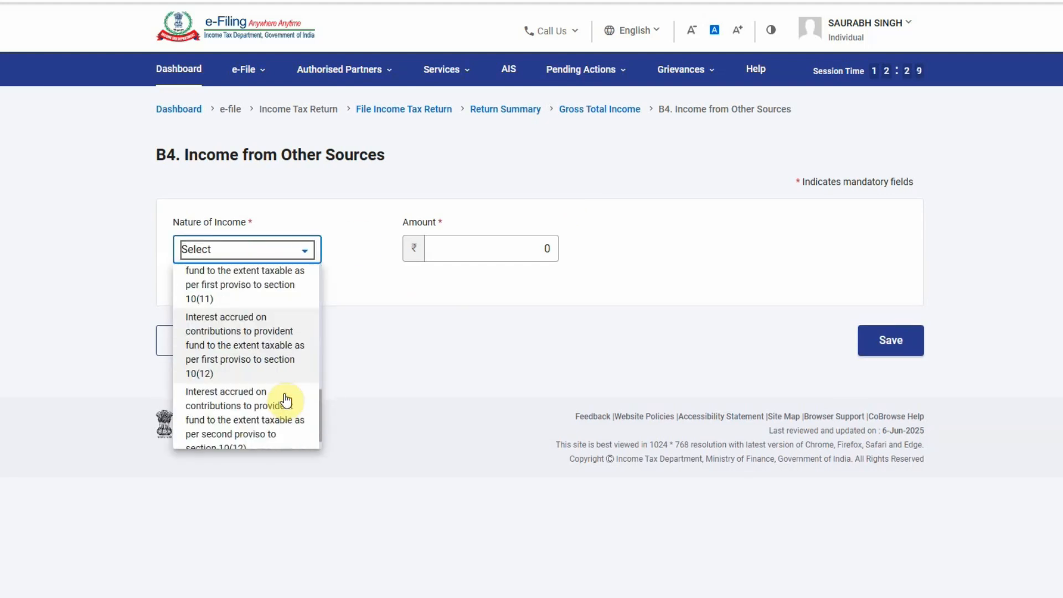
pyautogui.scroll(3, 274, 362)
pyautogui.scroll(6, 274, 363)
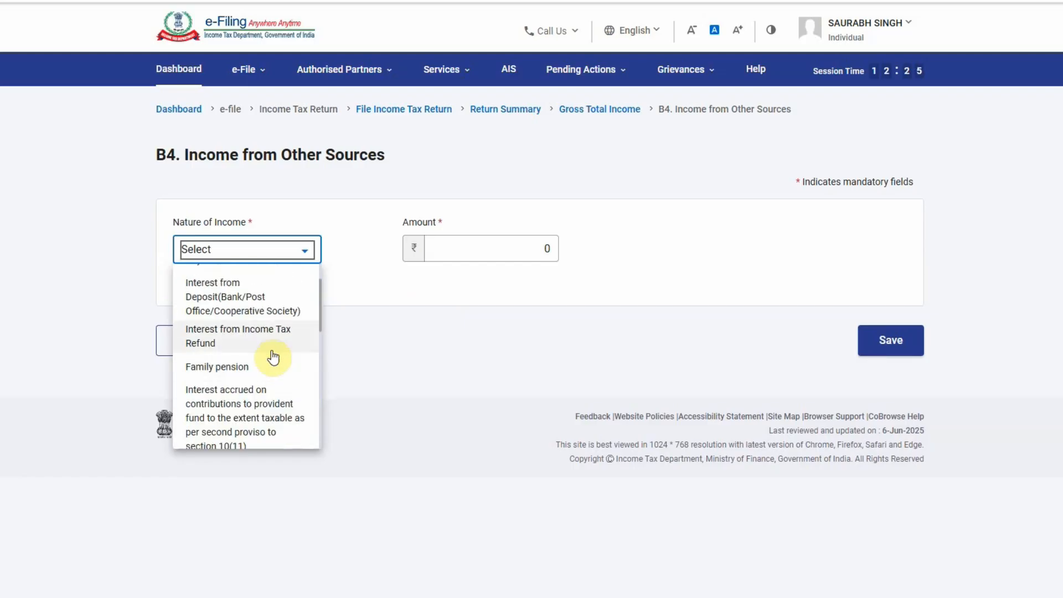
pyautogui.scroll(1, 249, 339)
pyautogui.scroll(-4, 254, 343)
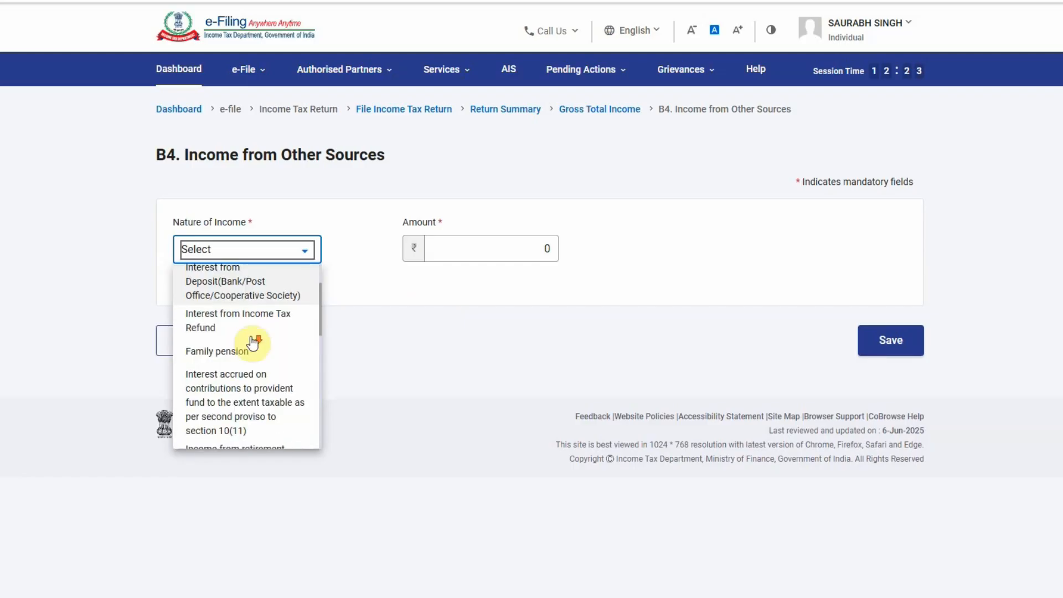
pyautogui.scroll(-4, 260, 349)
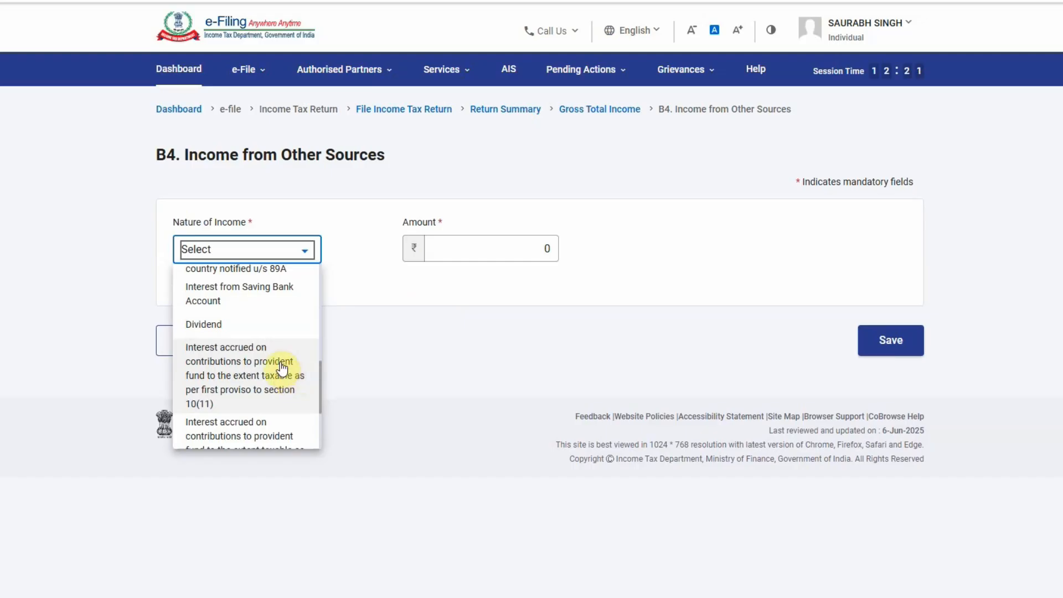
pyautogui.click(240, 299)
pyautogui.click(441, 258)
pyautogui.moveTo(442, 254); pyautogui.dragTo(570, 261)
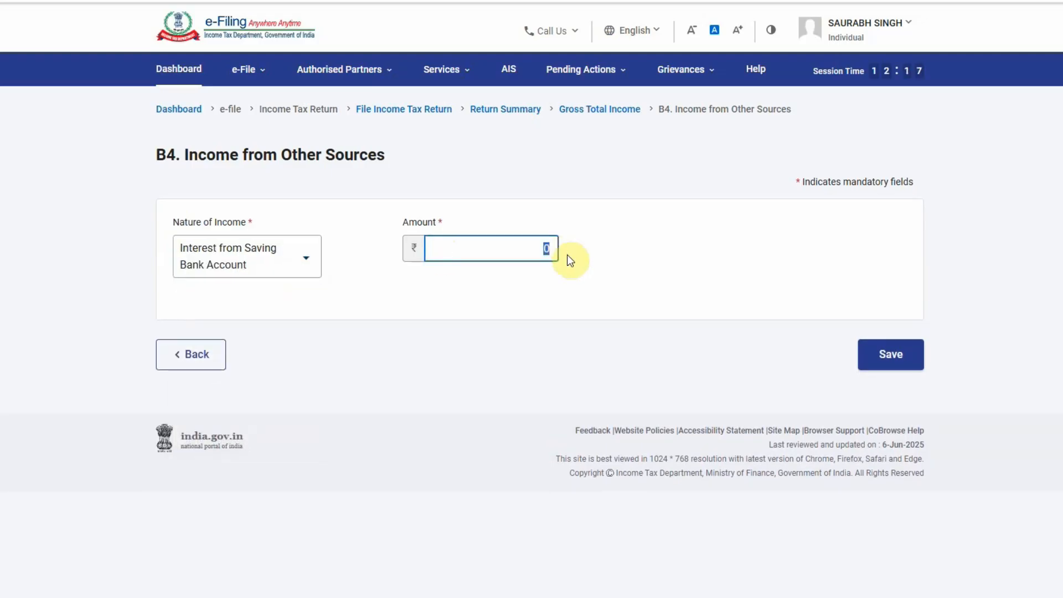
pyautogui.click(653, 264)
# Save the interest entry and confirm the gross total income of ₹4,75,695
pyautogui.click(892, 361)
pyautogui.click(537, 376)
pyautogui.scroll(-5, 585, 418)
pyautogui.scroll(1, 582, 410)
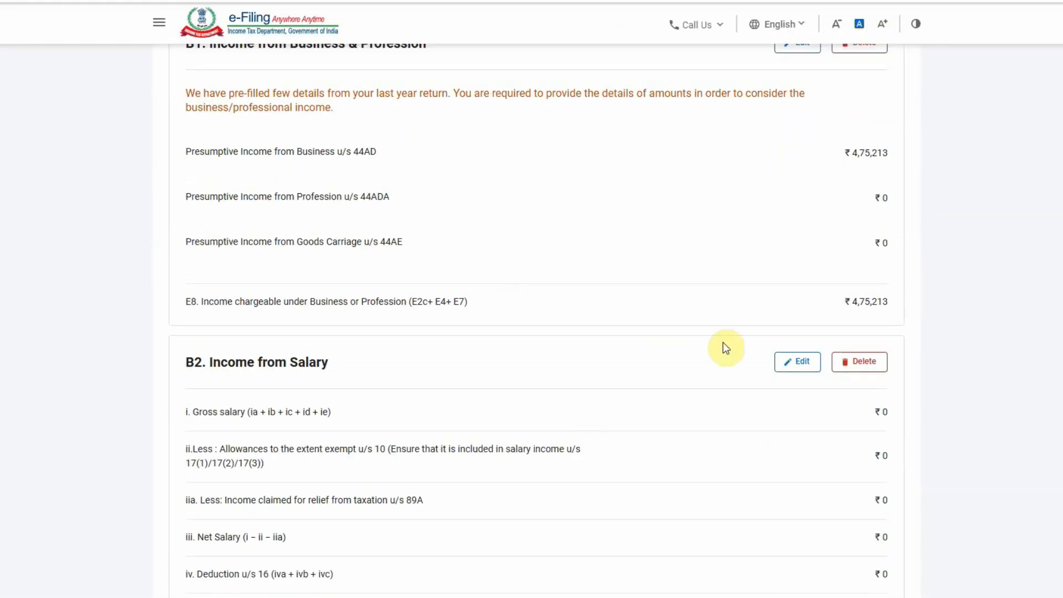
pyautogui.scroll(-10, 612, 379)
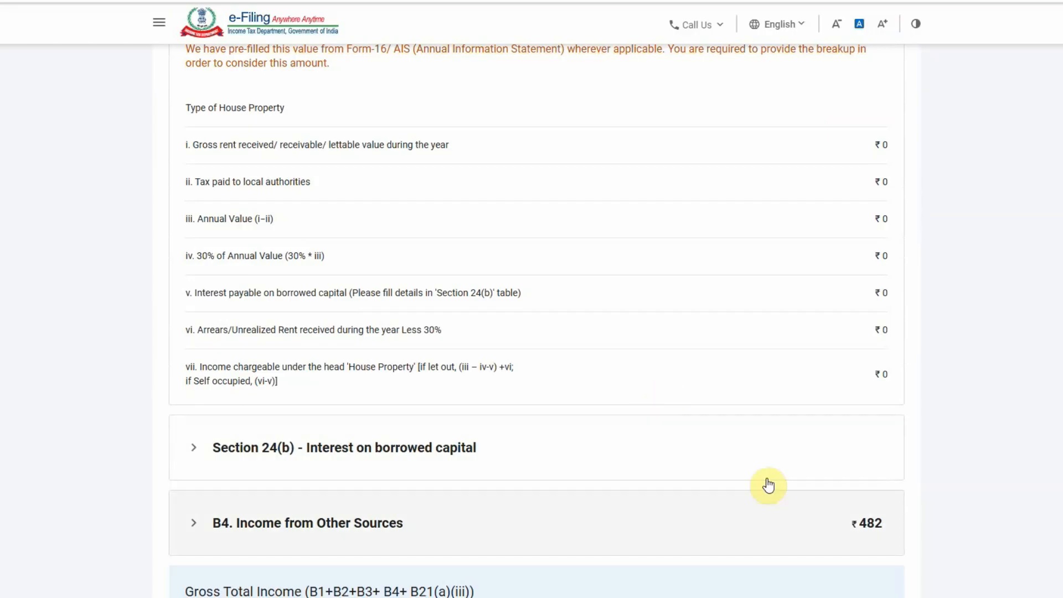
pyautogui.scroll(-4, 768, 486)
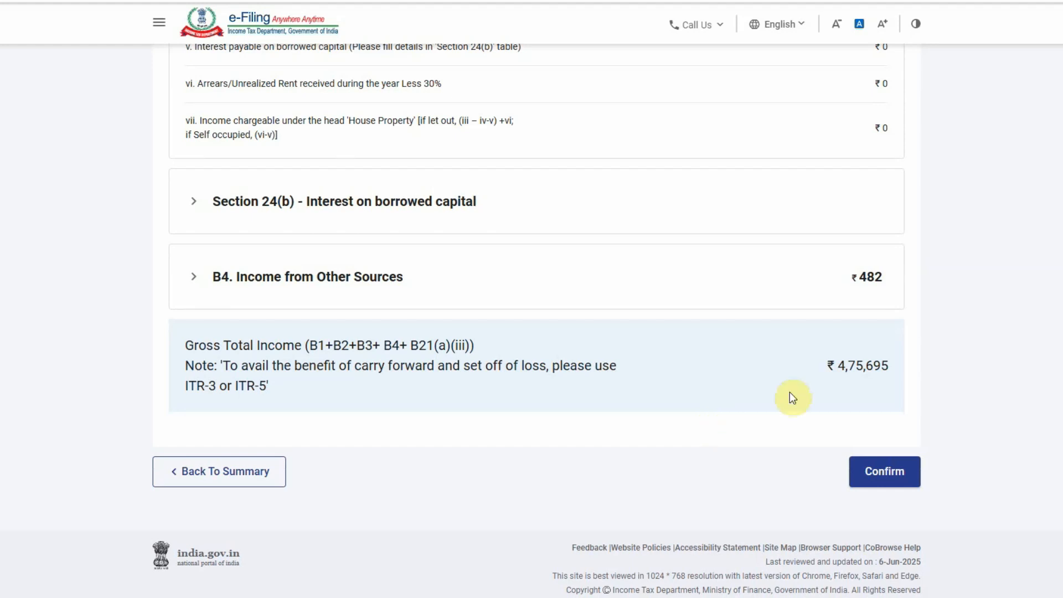
pyautogui.click(859, 474)
# Open Disclosure Exempt Income and review particulars E11–E25, all showing ₹0
pyautogui.scroll(4, 625, 447)
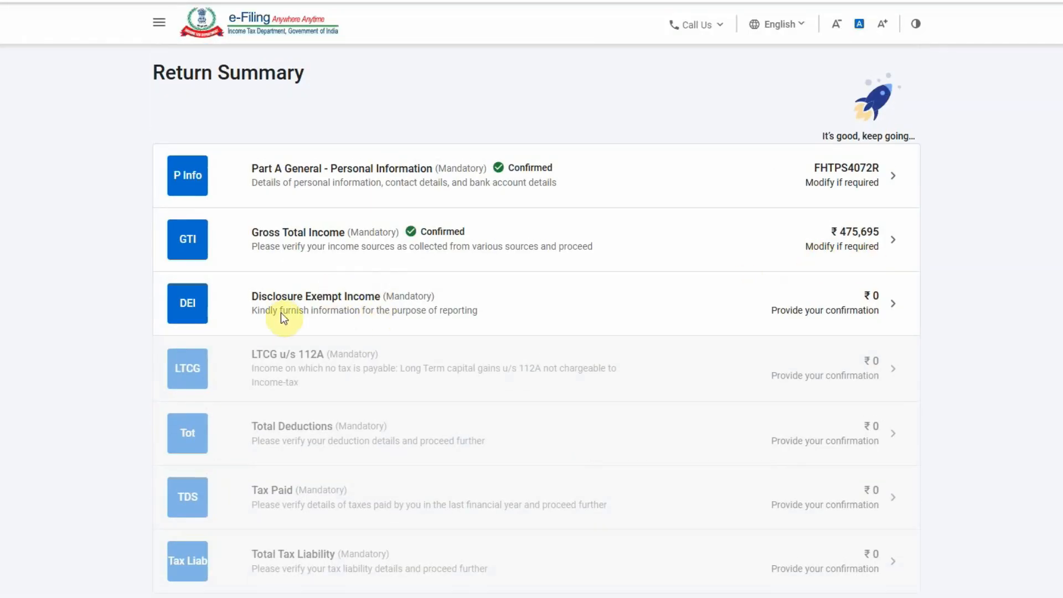
pyautogui.click(827, 306)
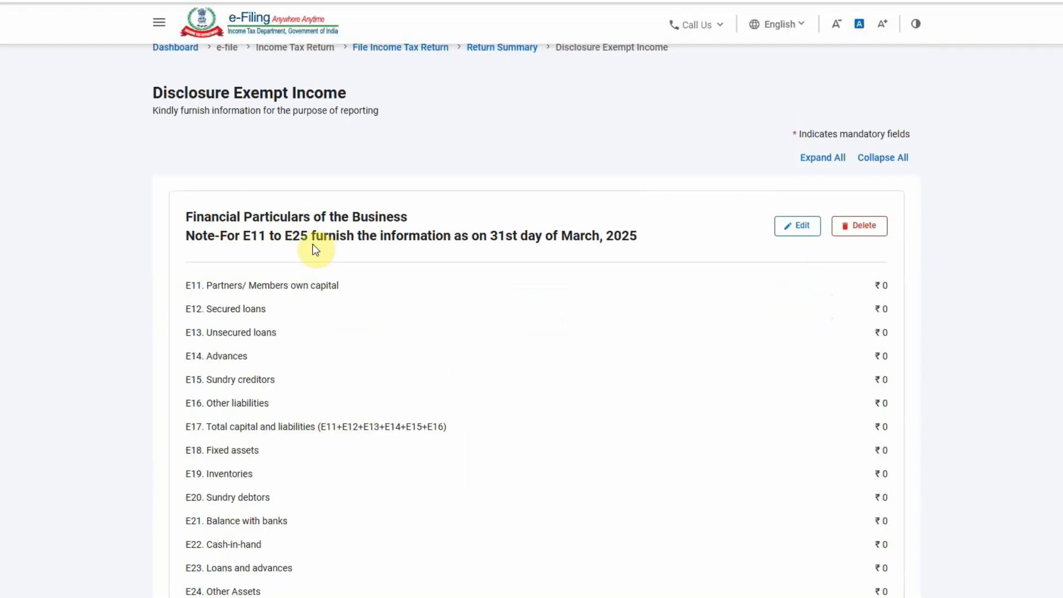
pyautogui.scroll(-5, 420, 354)
pyautogui.scroll(-2, 419, 352)
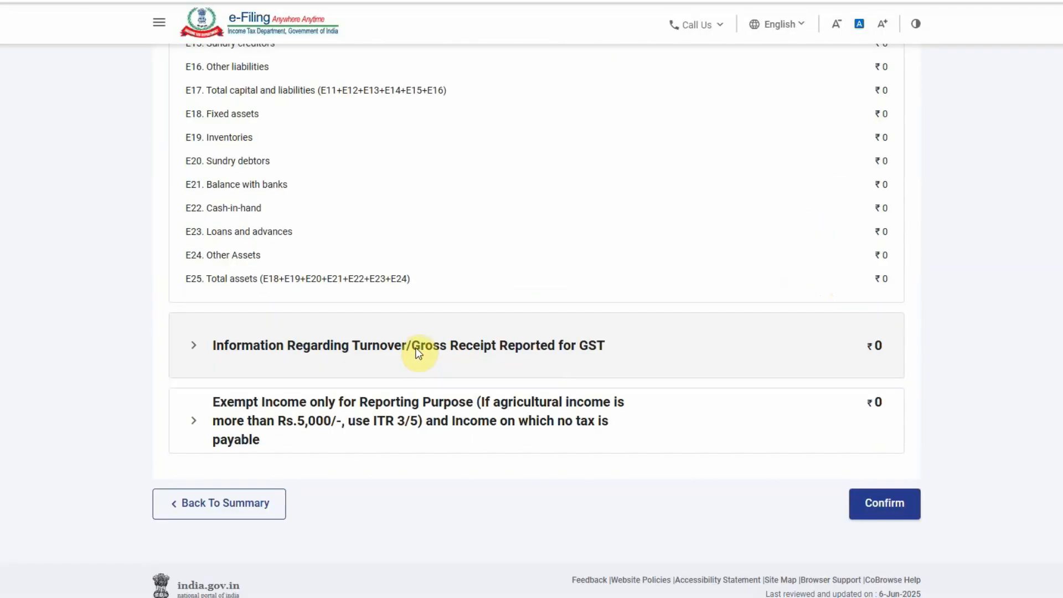
pyautogui.scroll(4, 387, 332)
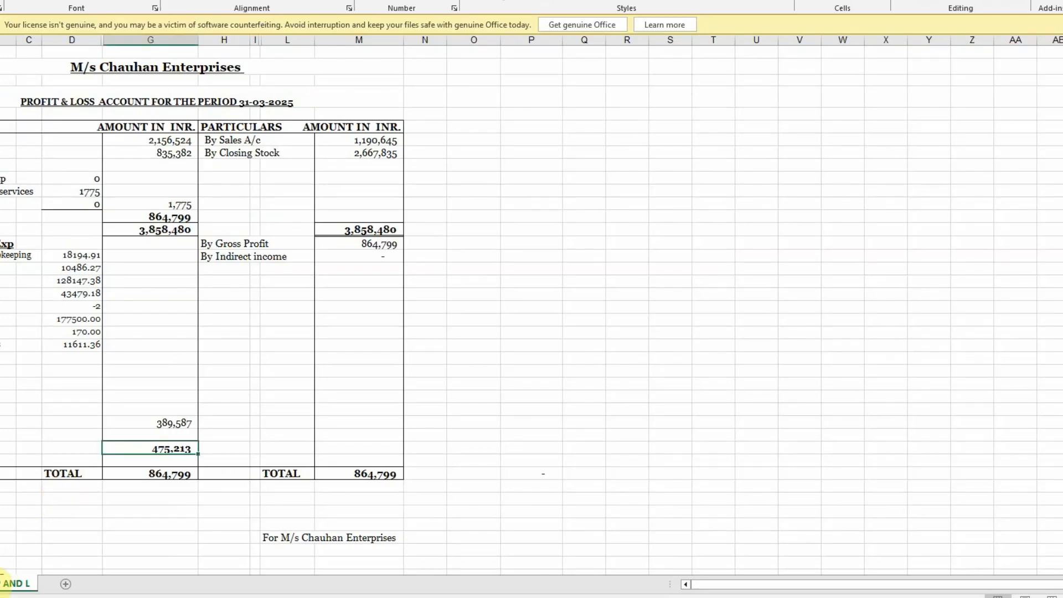
# Review the Excel Balance Sheet ended 31-03-2025, totalling 5,680,335, then return to the browser
pyautogui.click(2, 580)
pyautogui.click(533, 219)
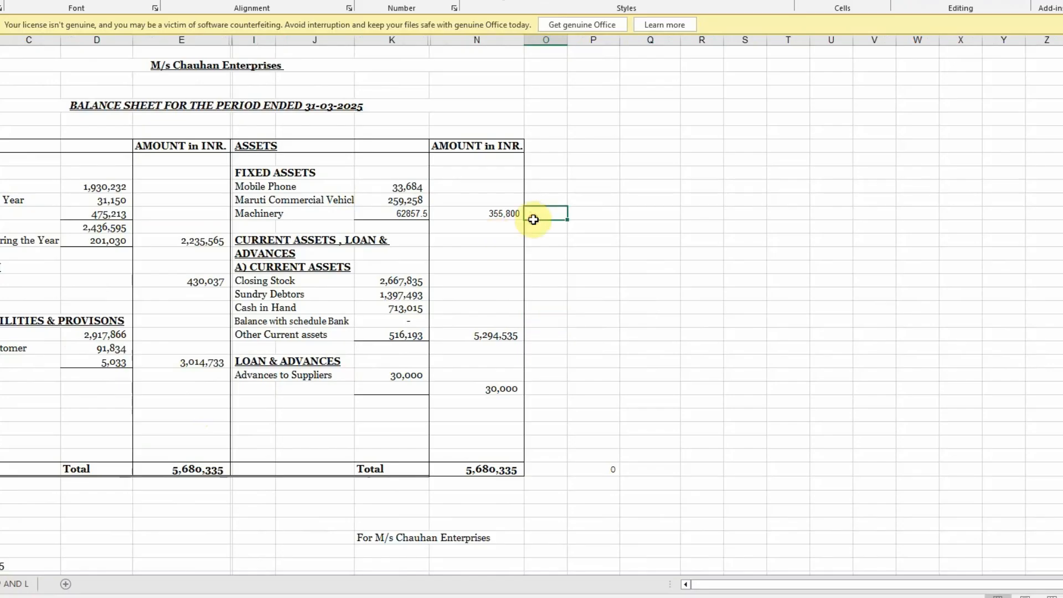
pyautogui.click(615, 200)
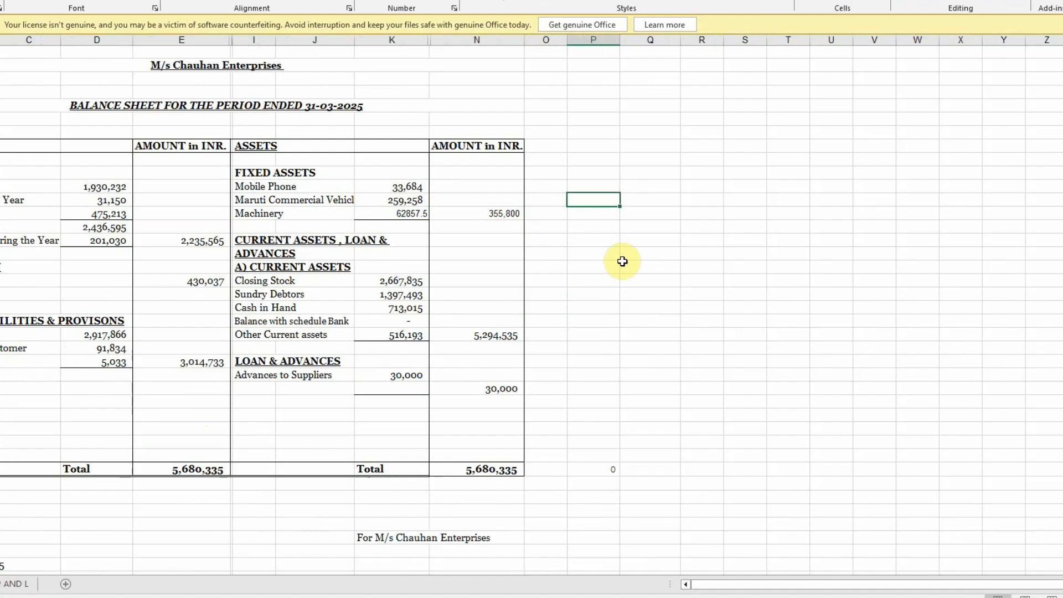
pyautogui.press('Tab')
# Make the financial particulars in the e-Filing form editable
pyautogui.hotkey('alt', 'Tab')
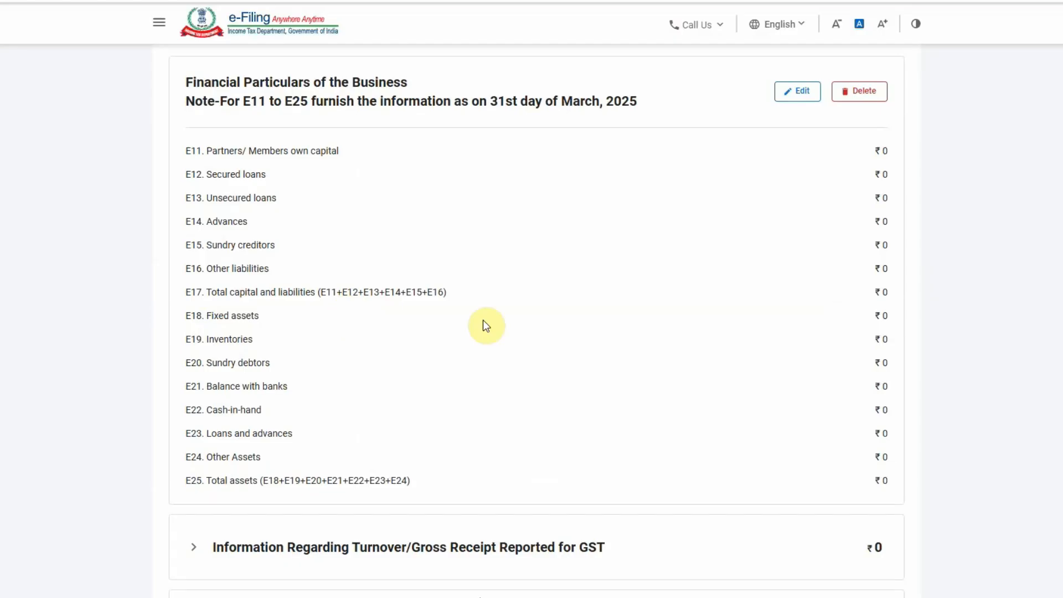
pyautogui.click(799, 91)
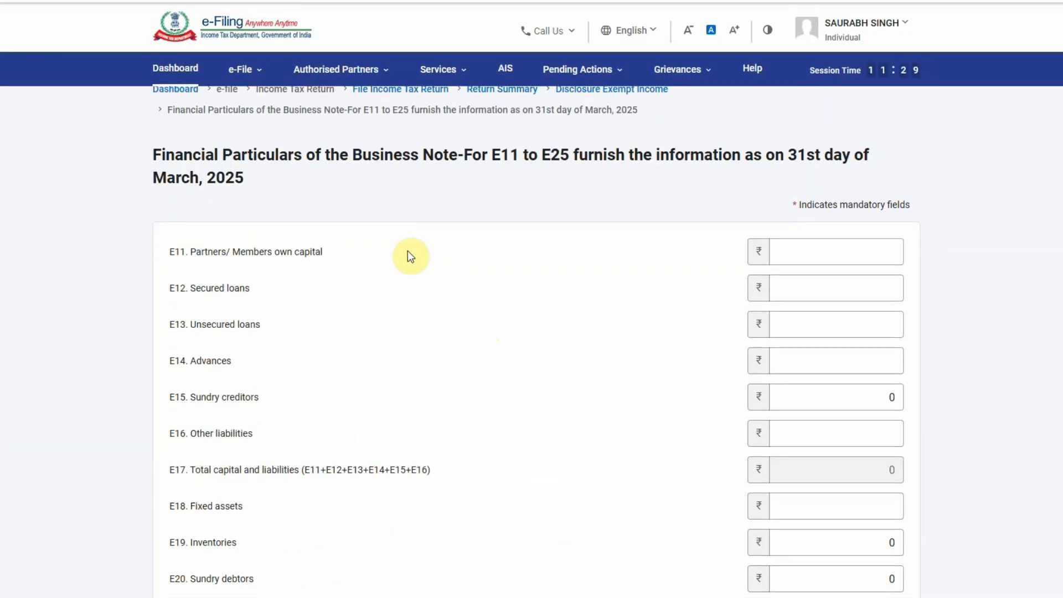
pyautogui.scroll(-5, 382, 299)
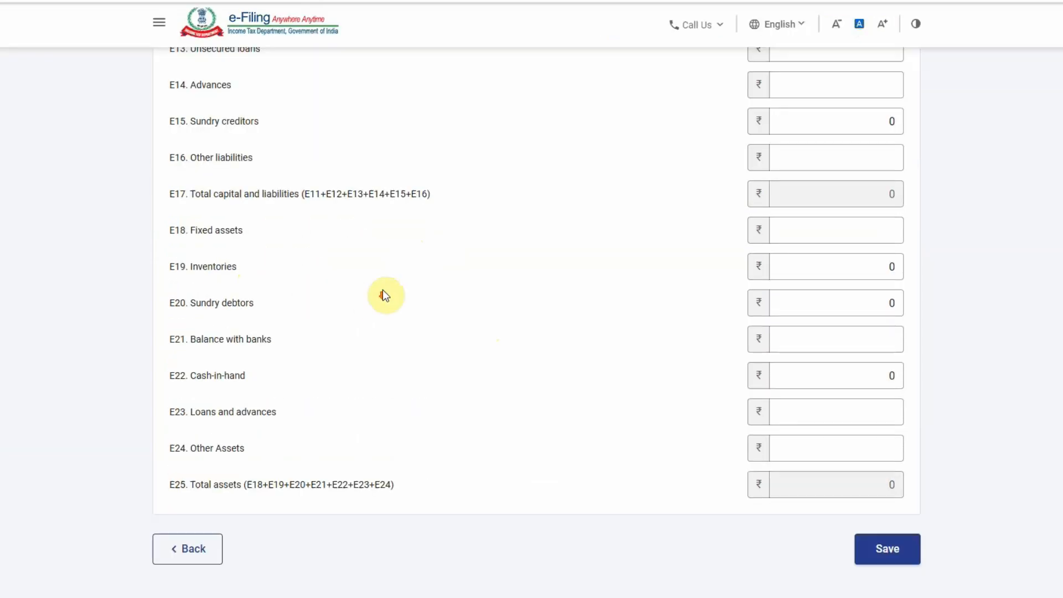
pyautogui.scroll(4, 514, 318)
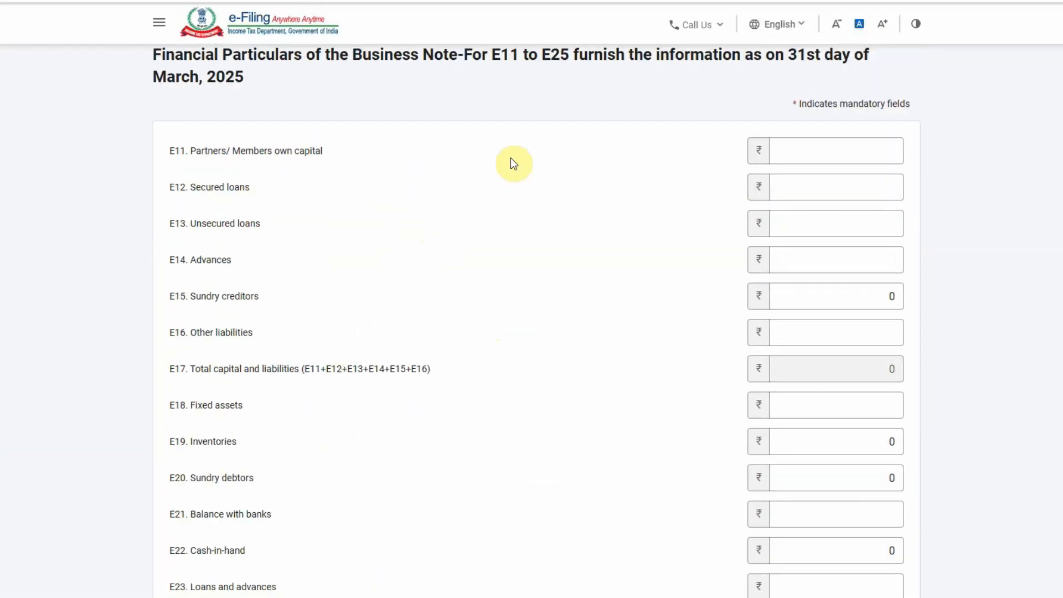
# Enter E11 partners' capital 2235565 and E12 secured loans 430037 from the balance sheet
pyautogui.hotkey('alt', 'Tab')
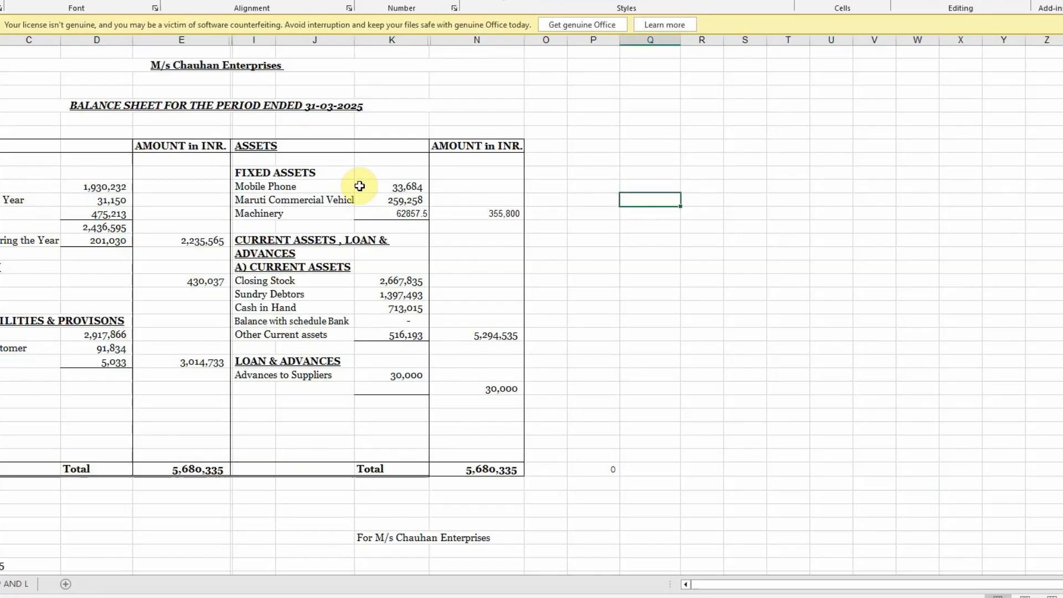
pyautogui.click(203, 240)
pyautogui.hotkey('ctrl', 'c')
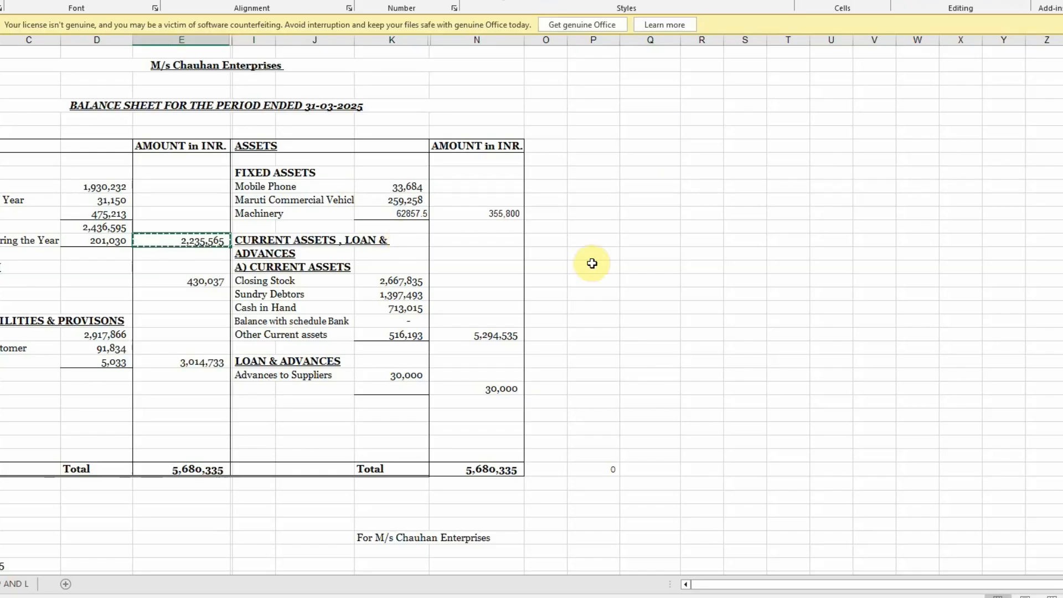
pyautogui.hotkey('alt', 'Tab')
pyautogui.click(811, 152)
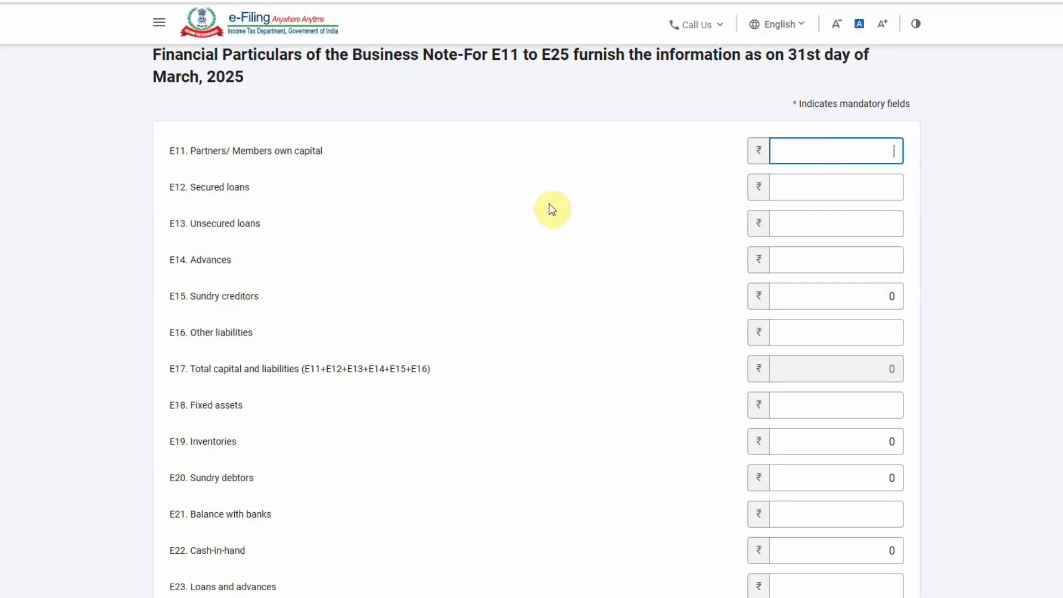
pyautogui.hotkey('alt', 'Tab')
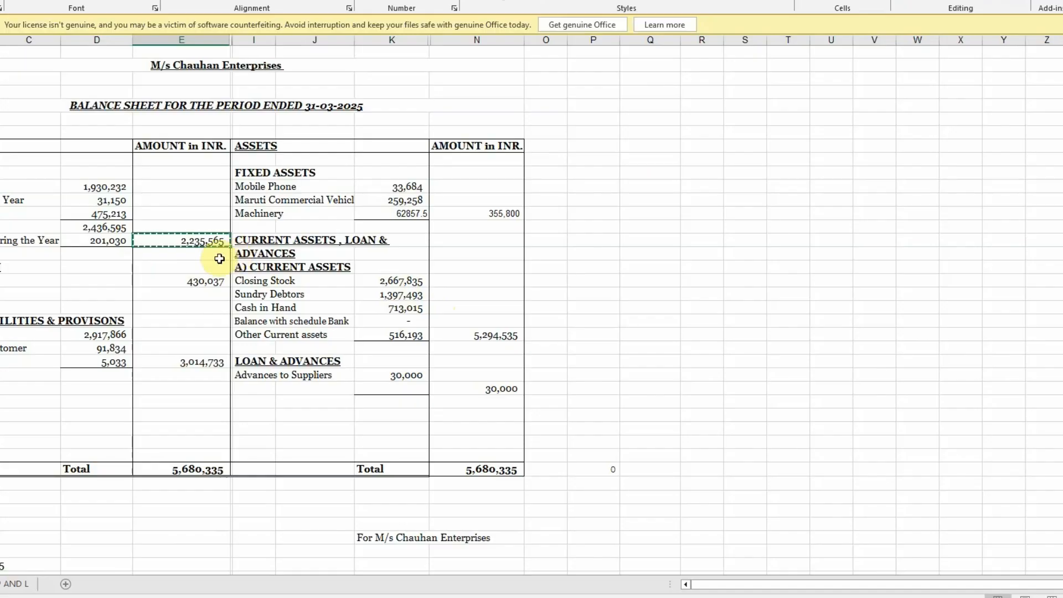
pyautogui.hotkey('alt', 'Tab')
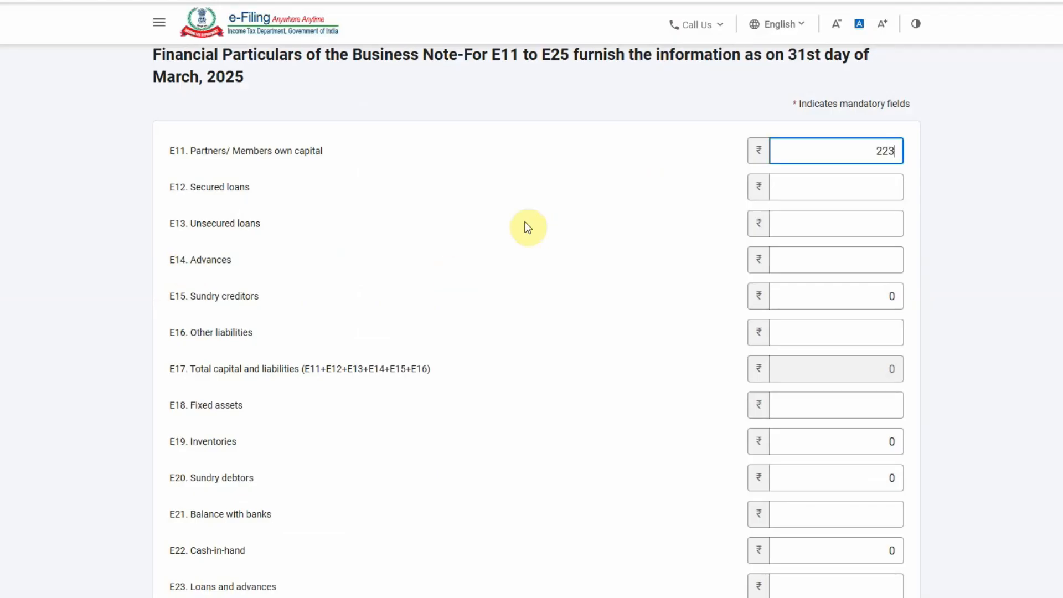
pyautogui.click(523, 222)
pyautogui.hotkey('alt', 'Tab')
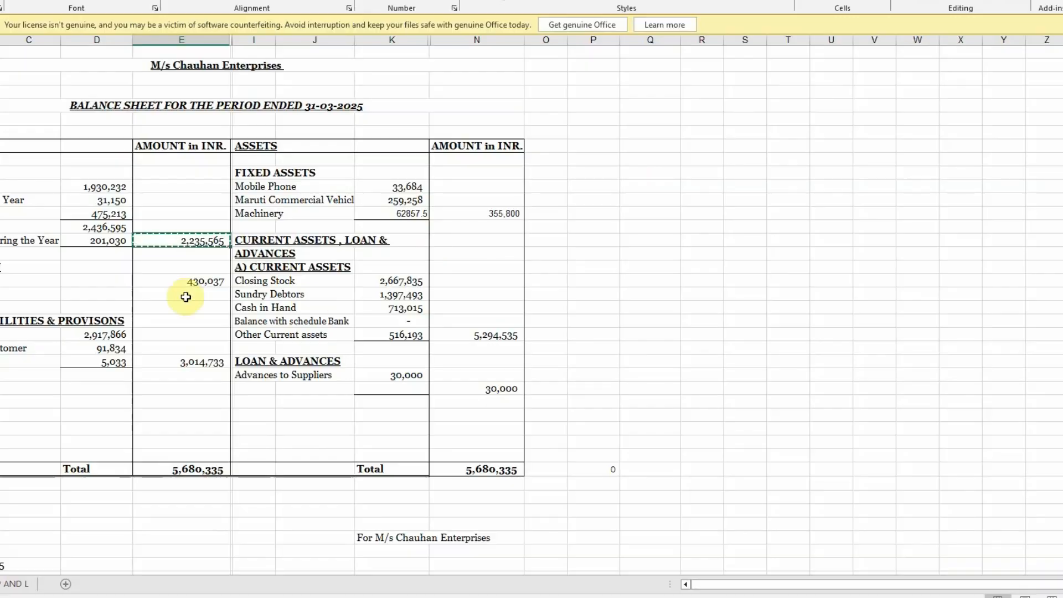
pyautogui.hotkey('alt', 'Tab')
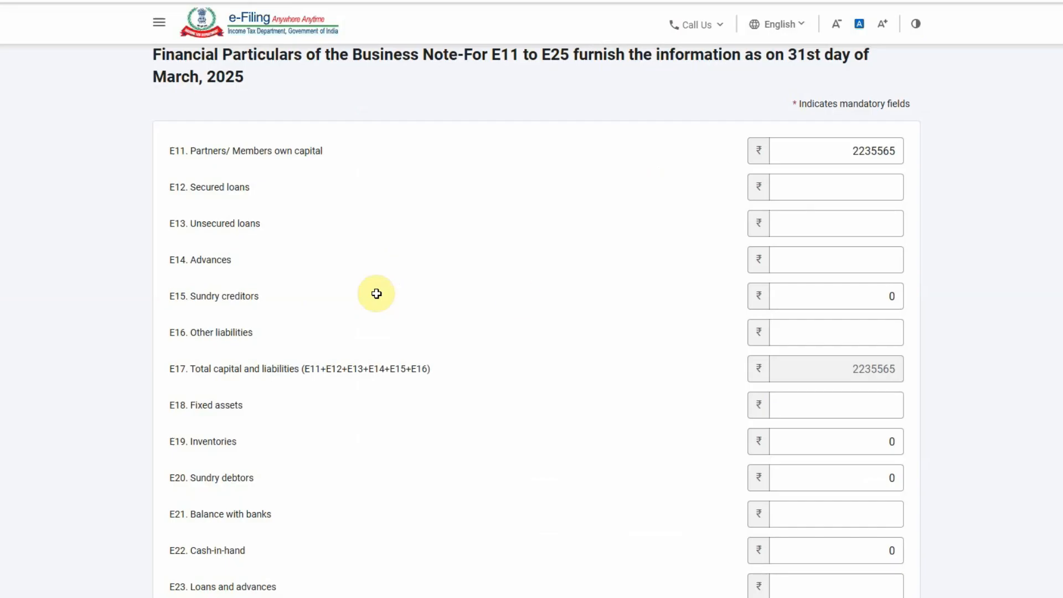
pyautogui.click(815, 191)
pyautogui.hotkey('alt', 'Tab')
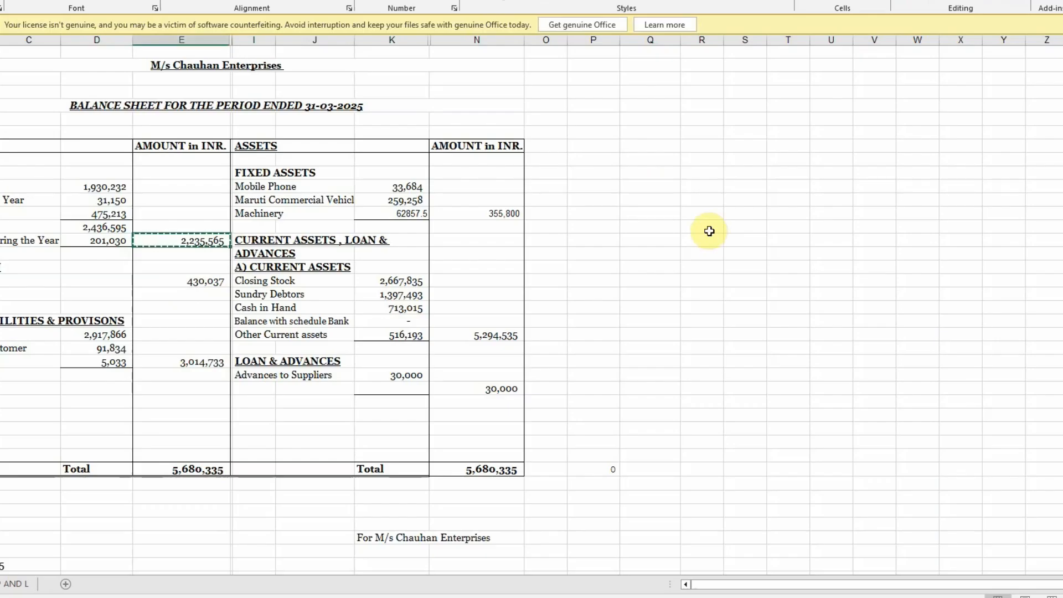
pyautogui.hotkey('alt', 'Tab')
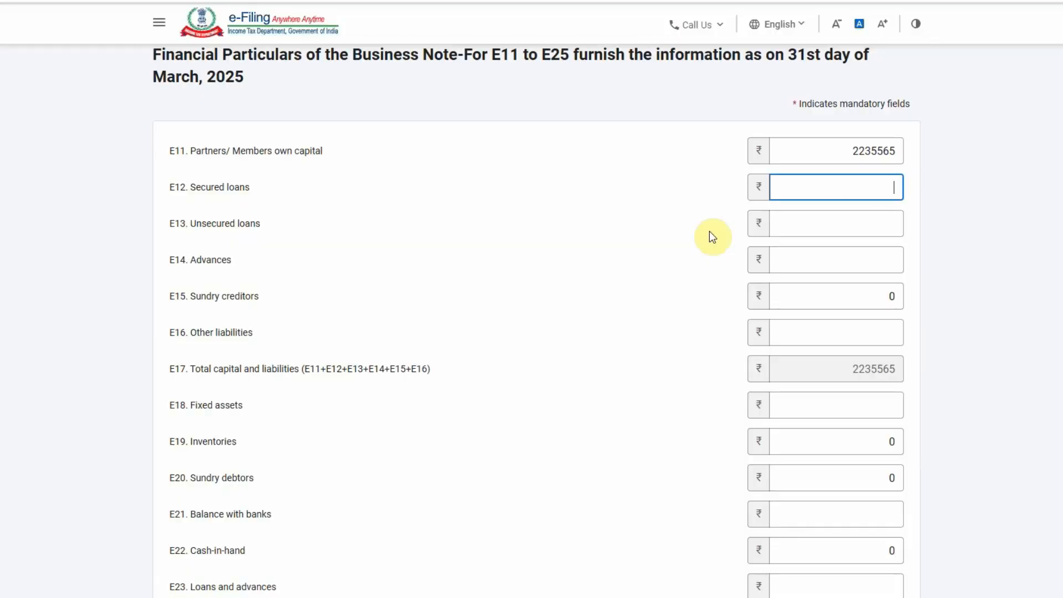
pyautogui.write('430037')
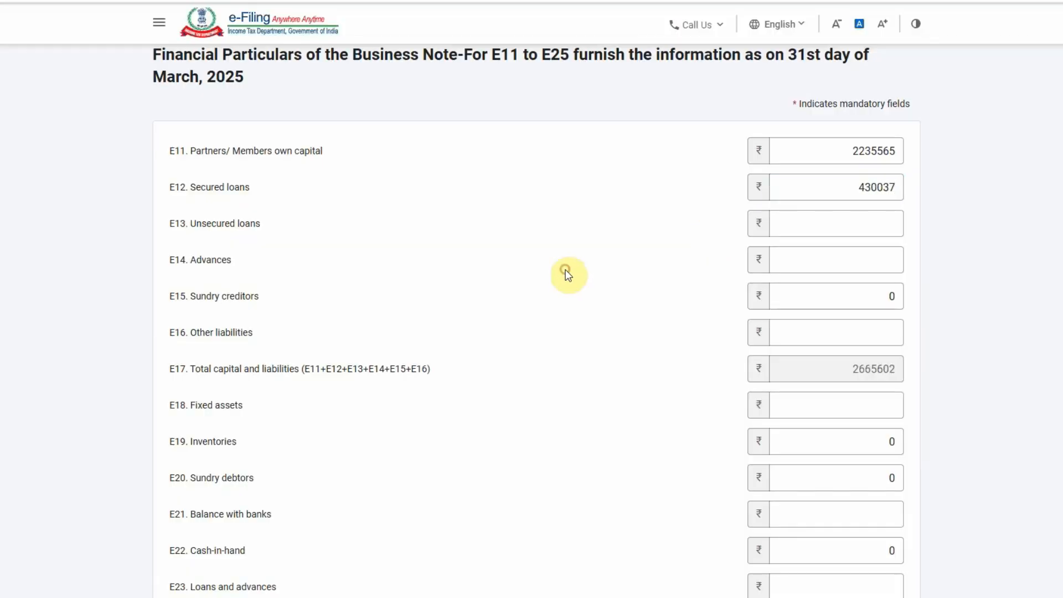
# Enter E15 sundry creditors 2917866 and E14 advances 91834 from the balance sheet
pyautogui.hotkey('alt', 'Tab')
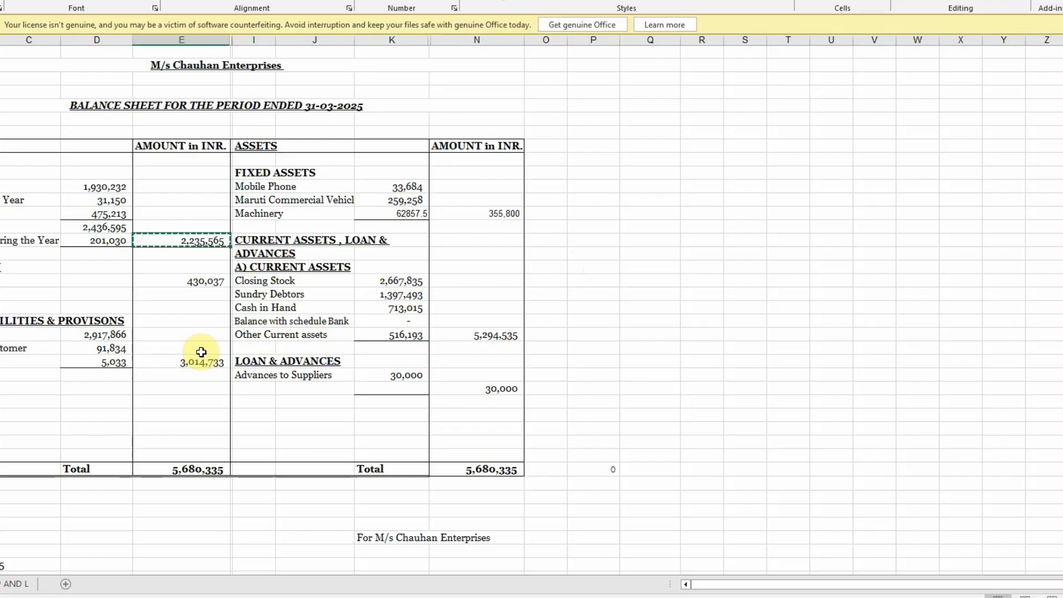
pyautogui.click(105, 333)
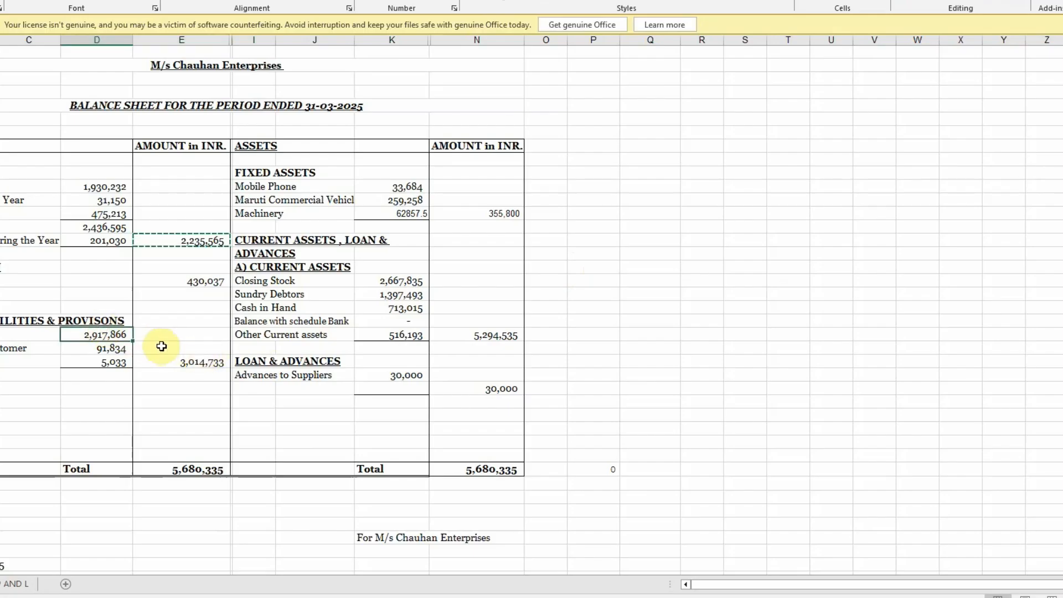
pyautogui.hotkey('alt', 'Tab')
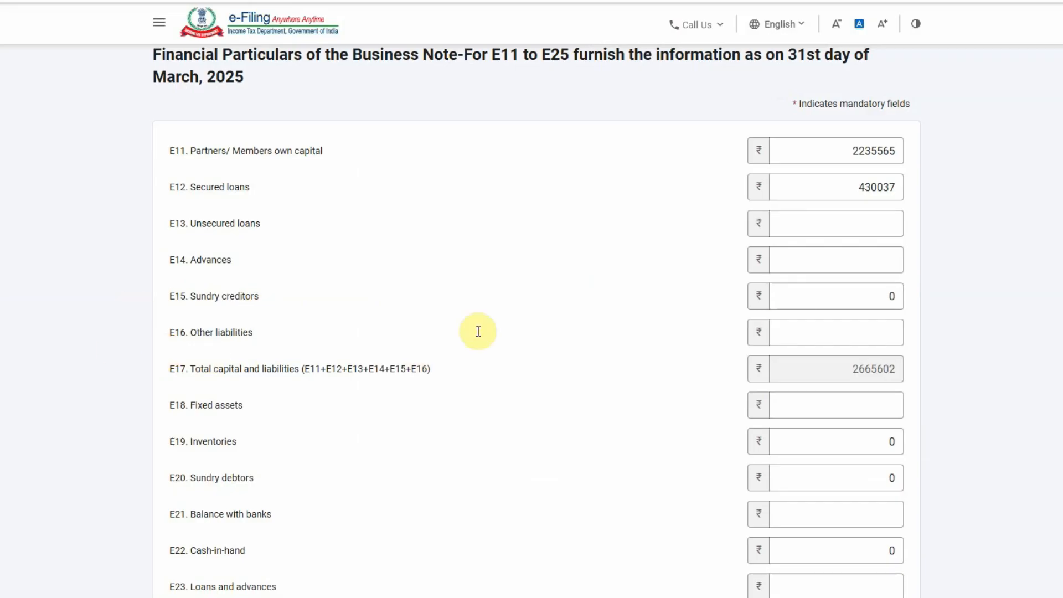
pyautogui.click(804, 304)
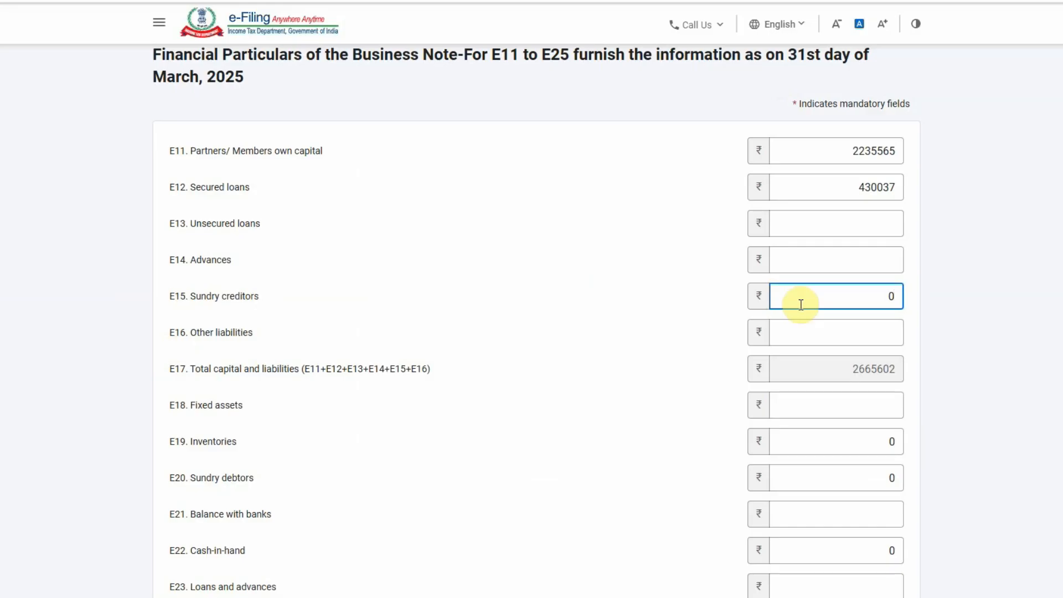
pyautogui.write('2917866')
pyautogui.click(662, 308)
pyautogui.hotkey('alt', 'Tab')
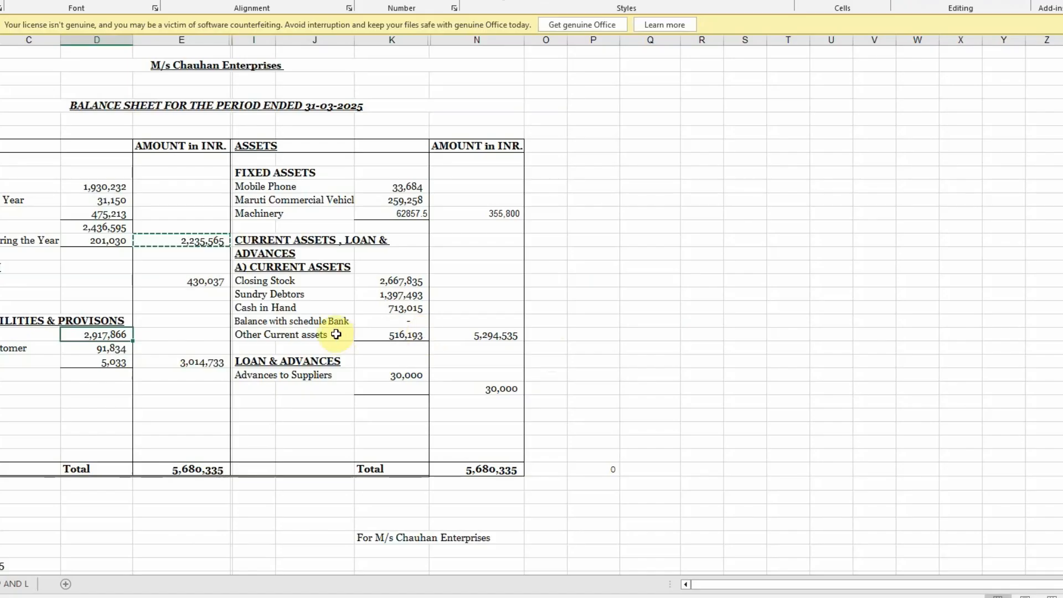
pyautogui.click(114, 348)
pyautogui.hotkey('alt', 'Tab')
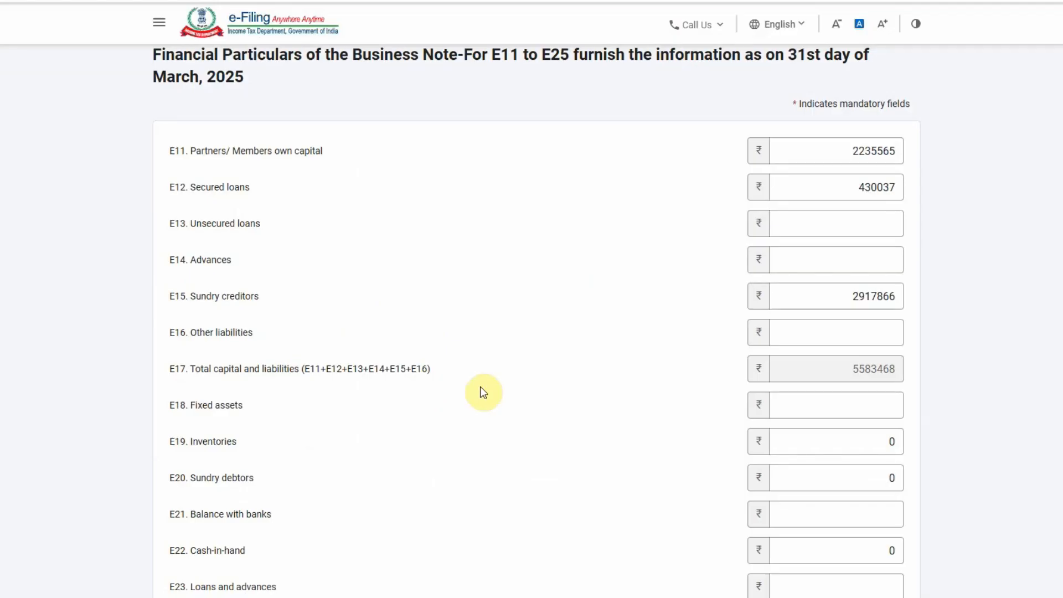
pyautogui.click(858, 252)
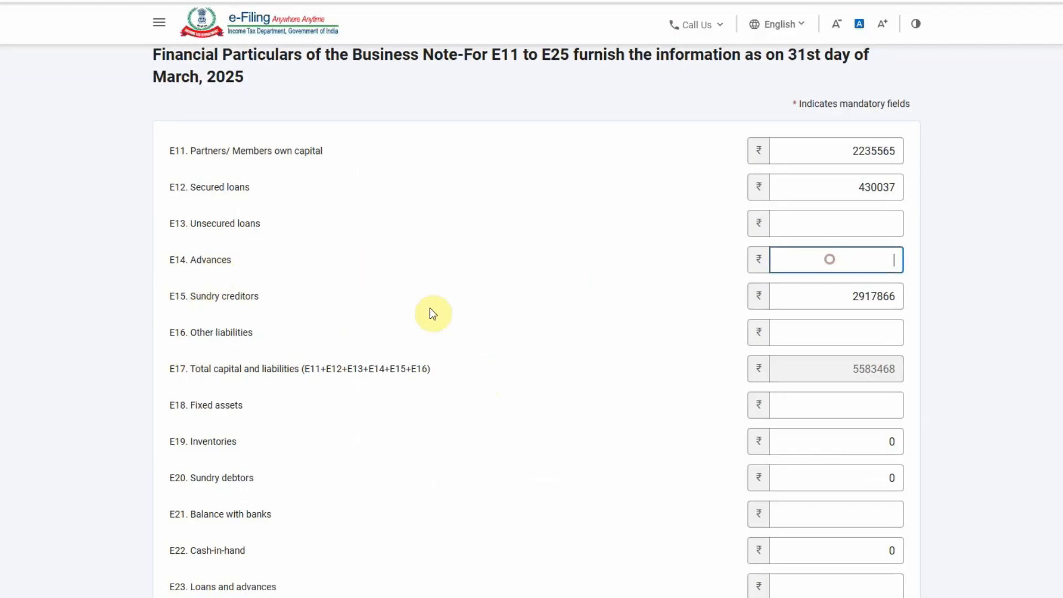
pyautogui.hotkey('alt', 'Tab')
pyautogui.hotkey('alt', 'Tab')
pyautogui.click(280, 340)
pyautogui.hotkey('alt', 'Tab')
# Enter E16 other liabilities 5033 and check E17 totals 5680335 against the balance sheet
pyautogui.click(114, 362)
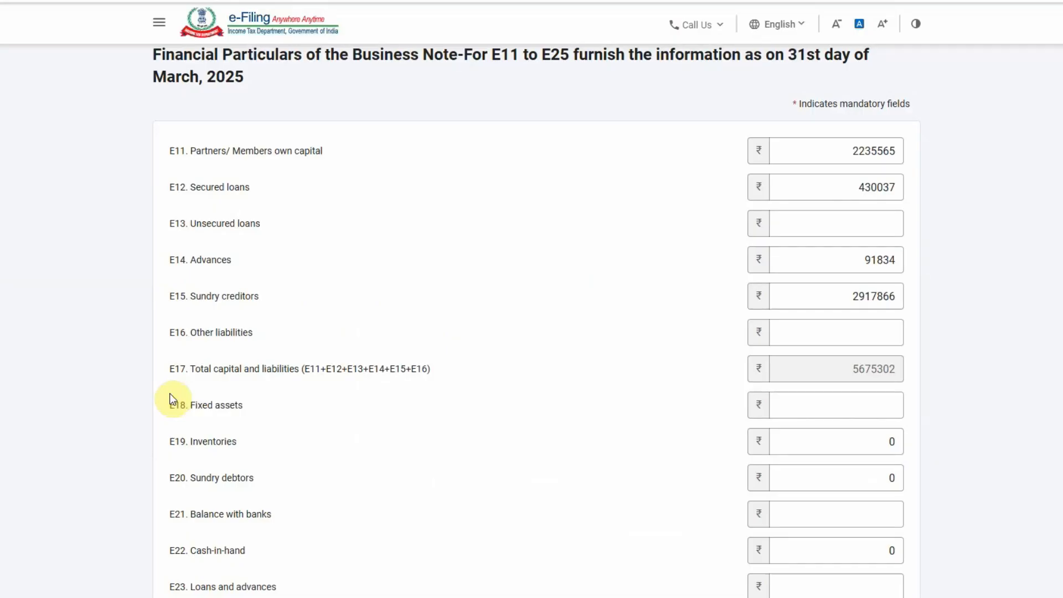
pyautogui.hotkey('alt', 'Tab')
pyautogui.click(829, 329)
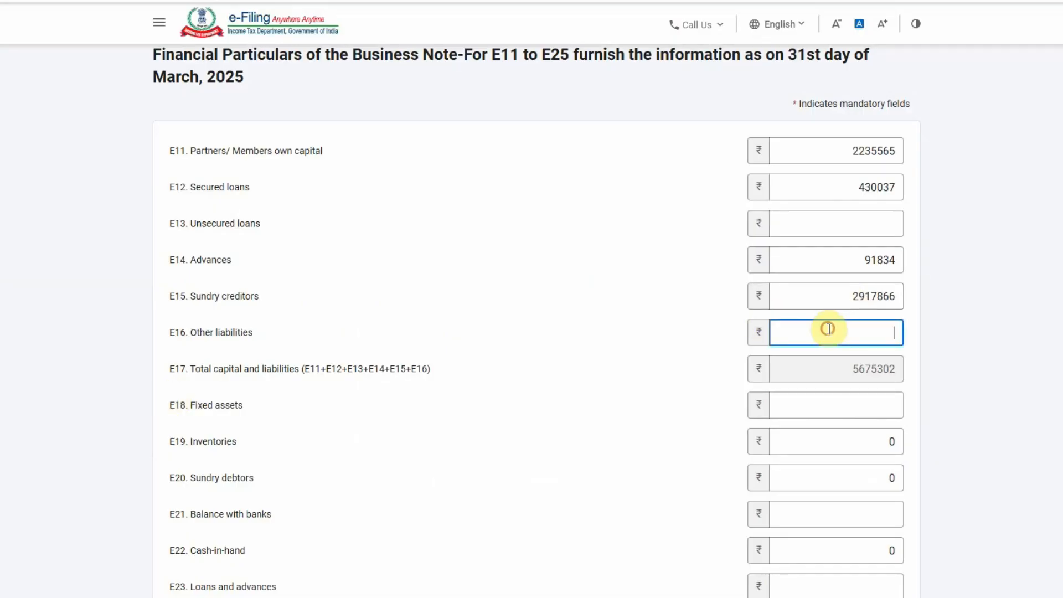
pyautogui.click(715, 360)
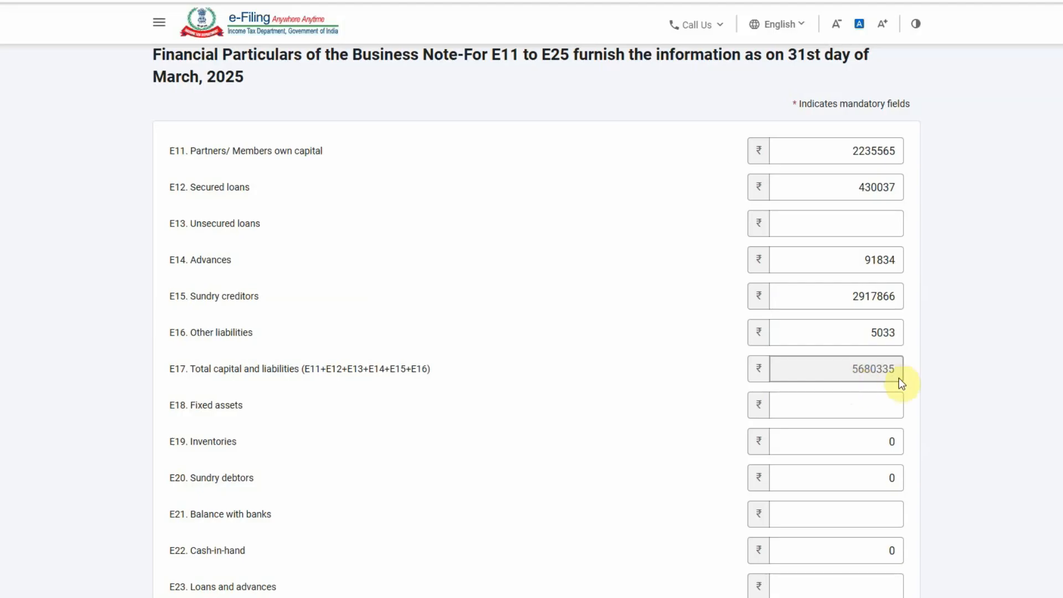
pyautogui.hotkey('alt', 'Tab')
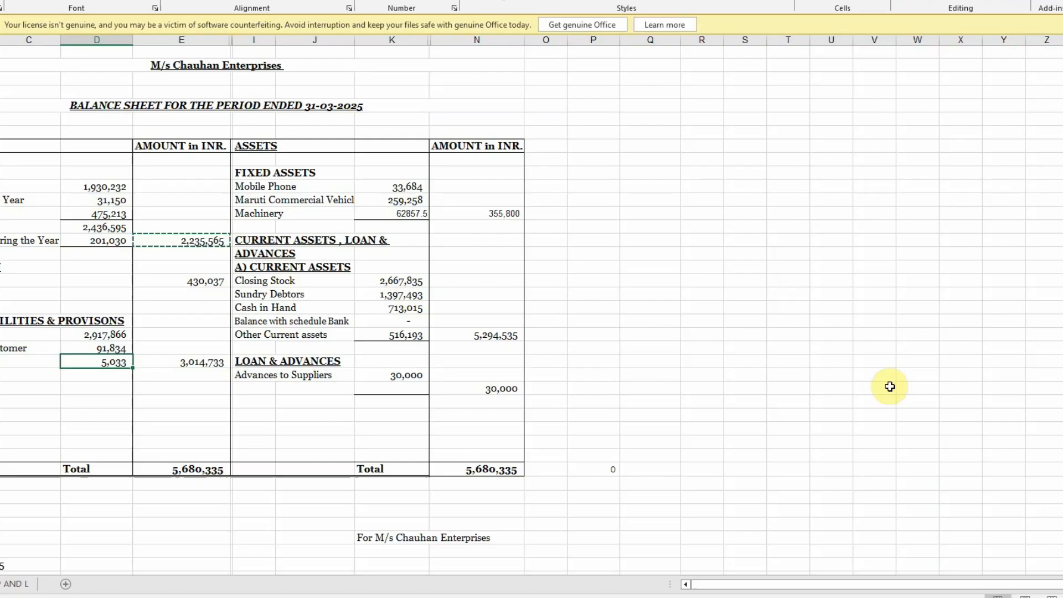
pyautogui.click(197, 475)
pyautogui.hotkey('alt', 'Tab')
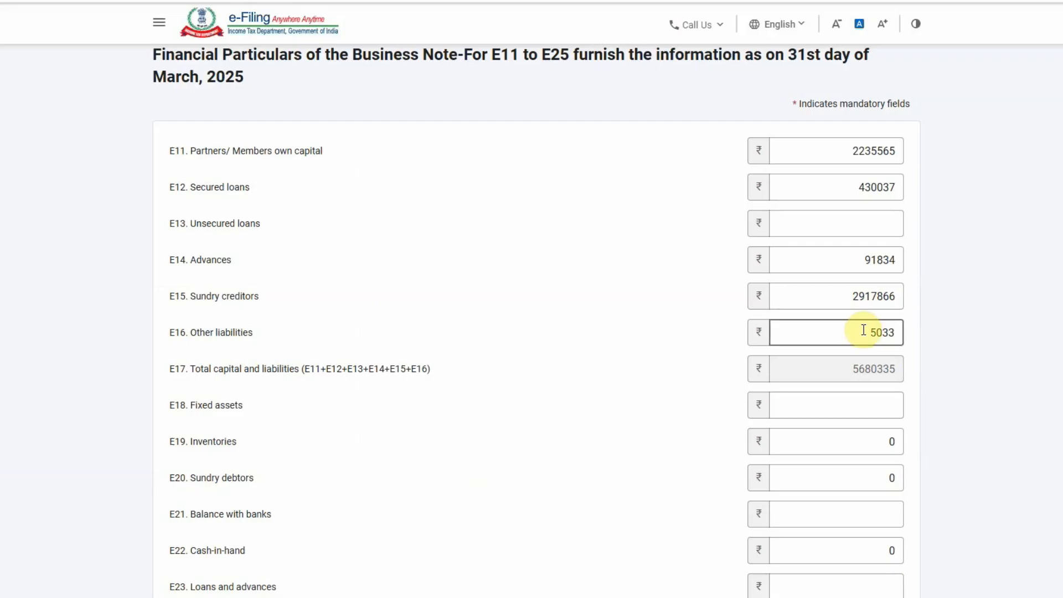
pyautogui.scroll(-1, 262, 343)
pyautogui.hotkey('alt', 'Tab')
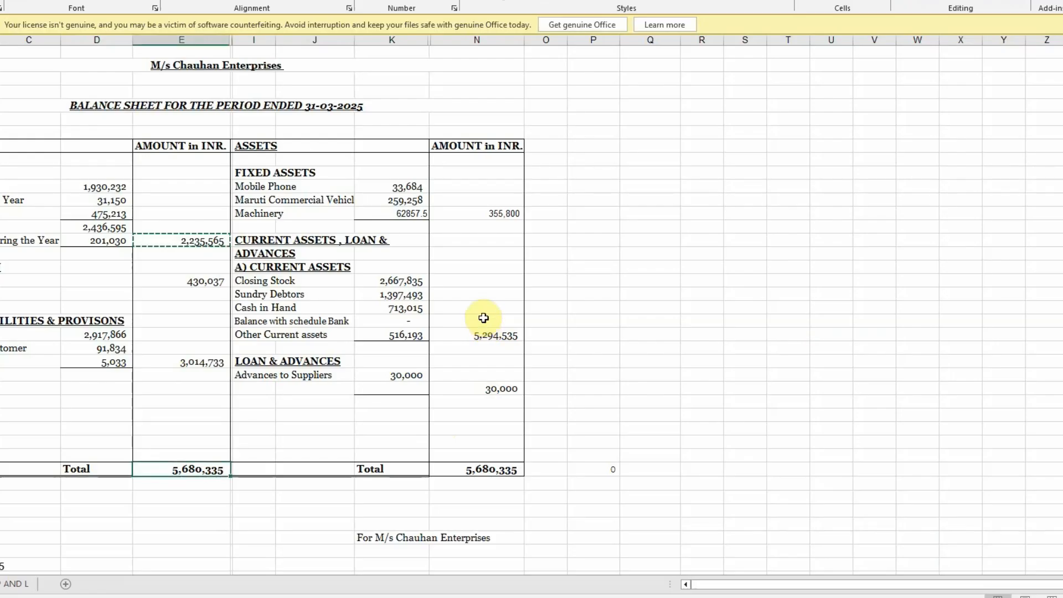
# Enter E18 fixed assets 55800 and E19 inventories 2667835 from the balance sheet
pyautogui.hotkey('alt', 'Tab')
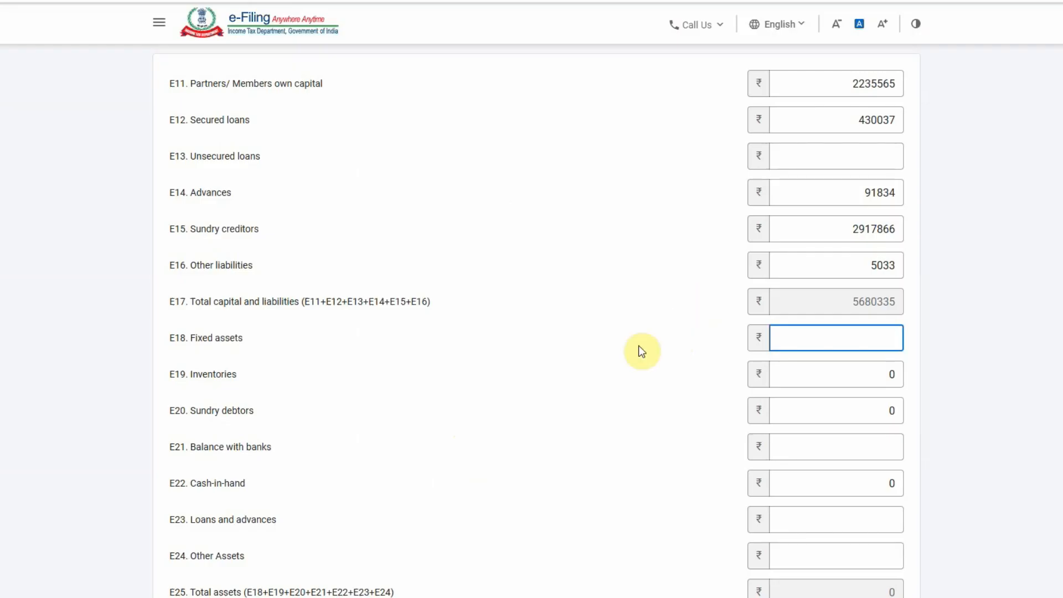
pyautogui.write('55800')
pyautogui.click(634, 346)
pyautogui.hotkey('alt', 'Tab')
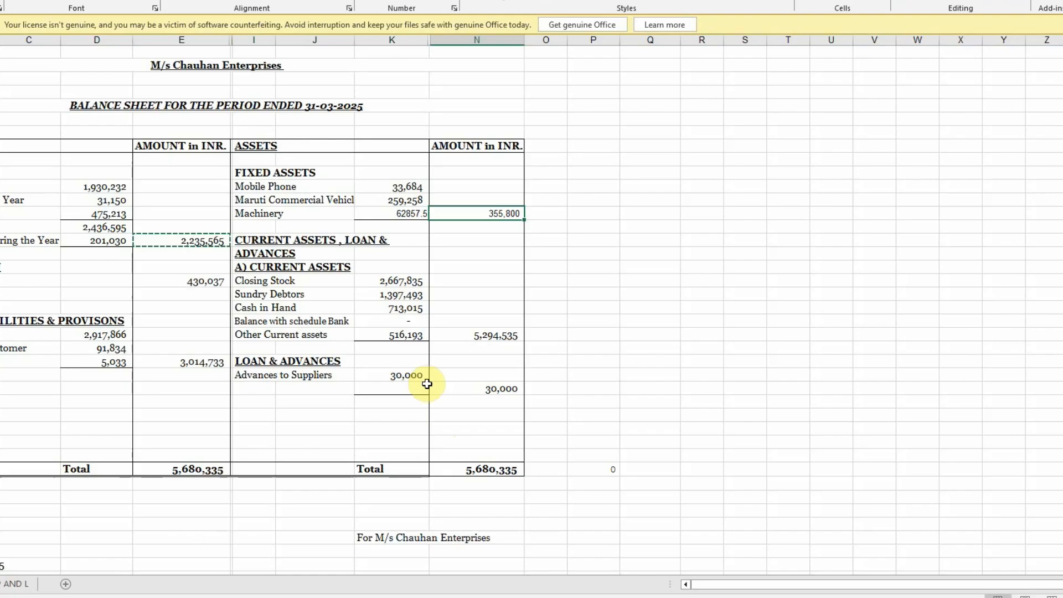
pyautogui.click(392, 269)
pyautogui.click(390, 280)
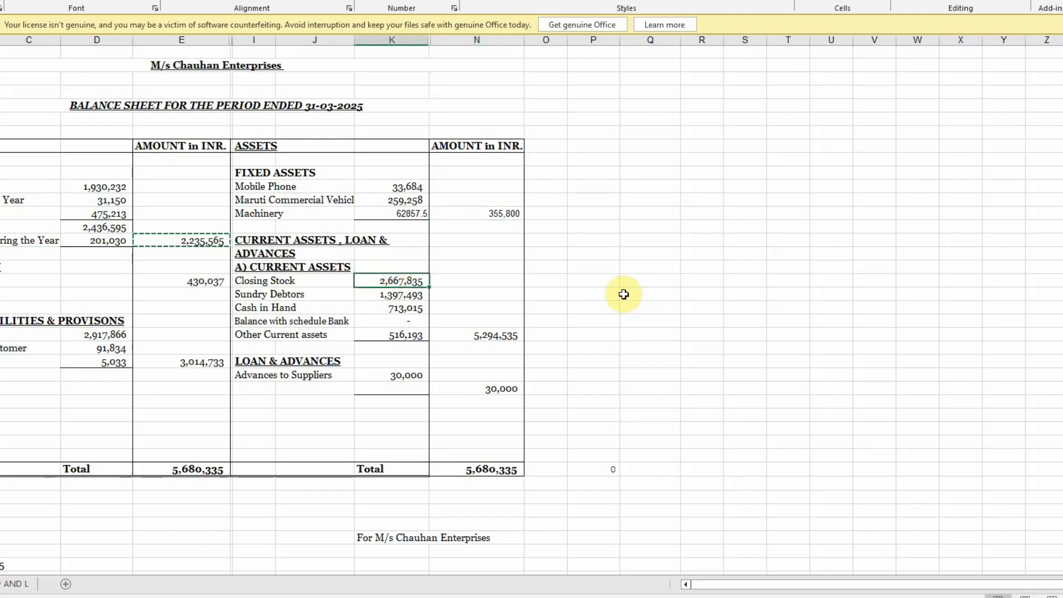
pyautogui.hotkey('alt', 'Tab')
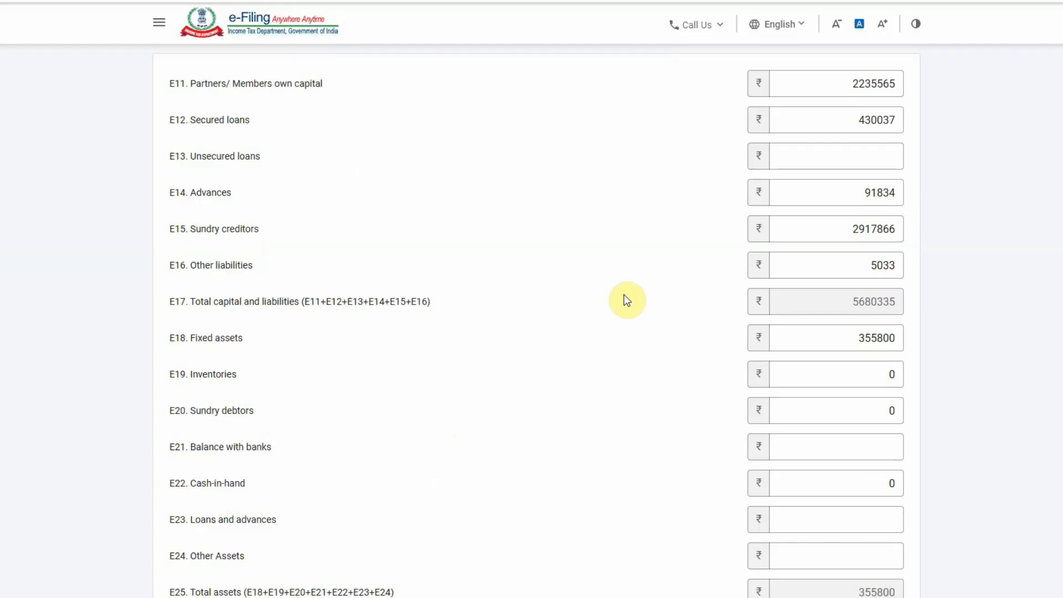
pyautogui.click(792, 372)
pyautogui.moveTo(792, 372); pyautogui.dragTo(909, 375)
pyautogui.press('BackSpace')
pyautogui.write('2667835')
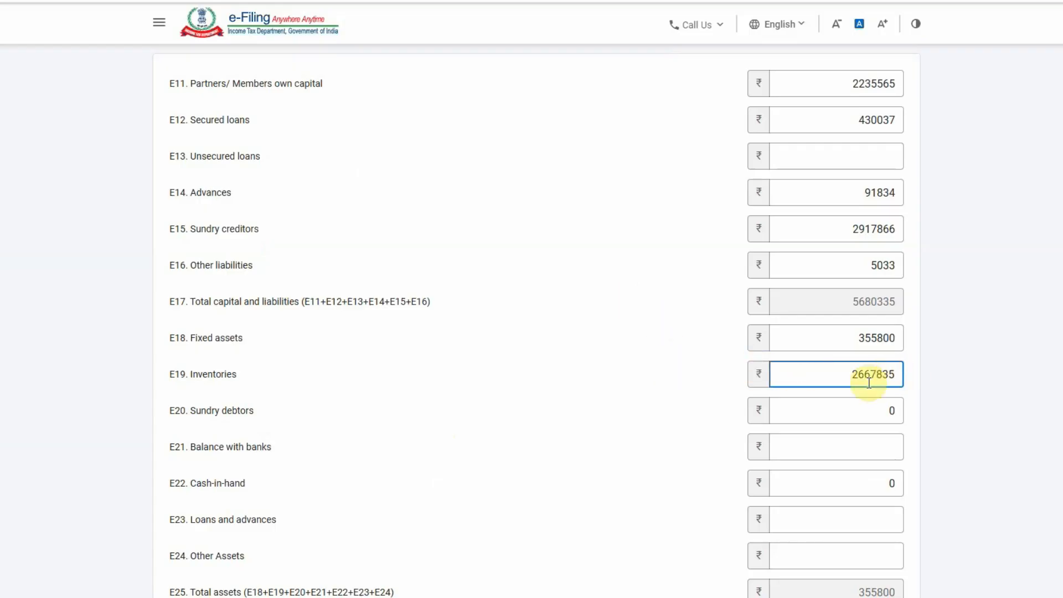
pyautogui.click(632, 414)
# Replace E20 sundry debtors with 1397493 from the balance sheet
pyautogui.hotkey('alt', 'Tab')
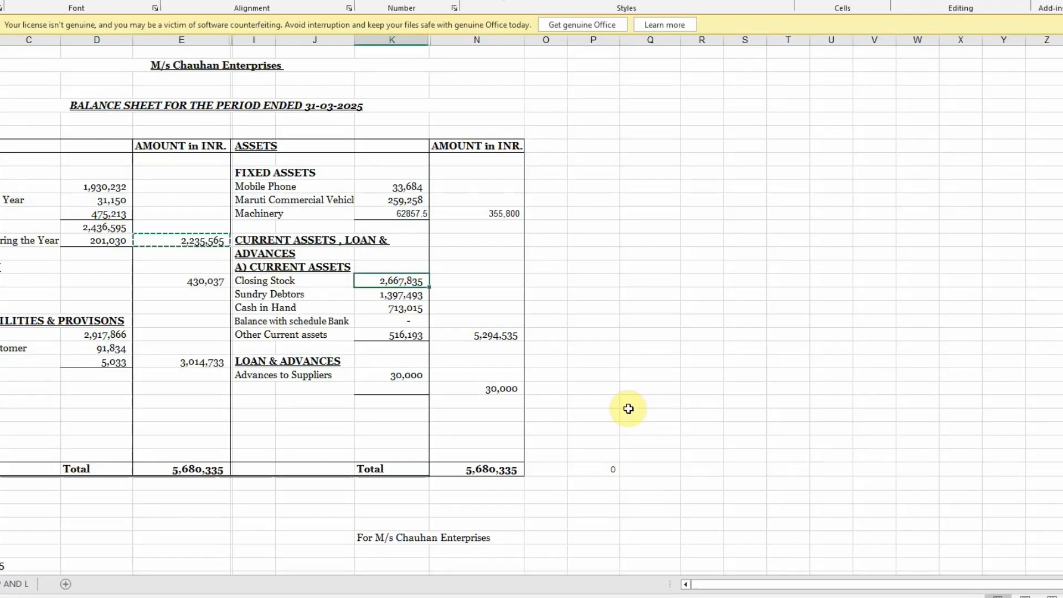
pyautogui.click(403, 294)
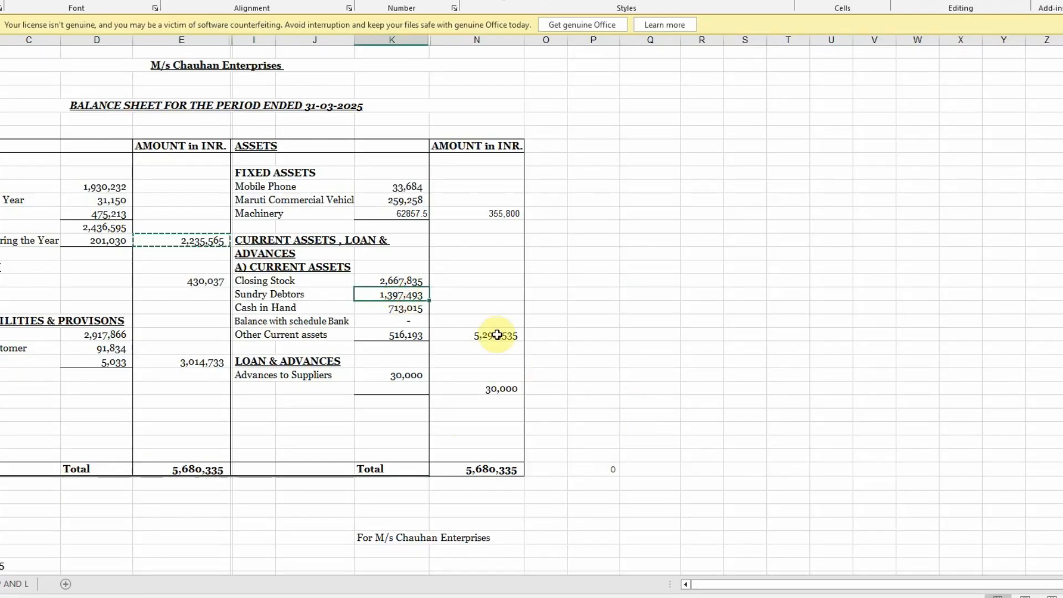
pyautogui.hotkey('alt', 'Tab')
pyautogui.click(823, 413)
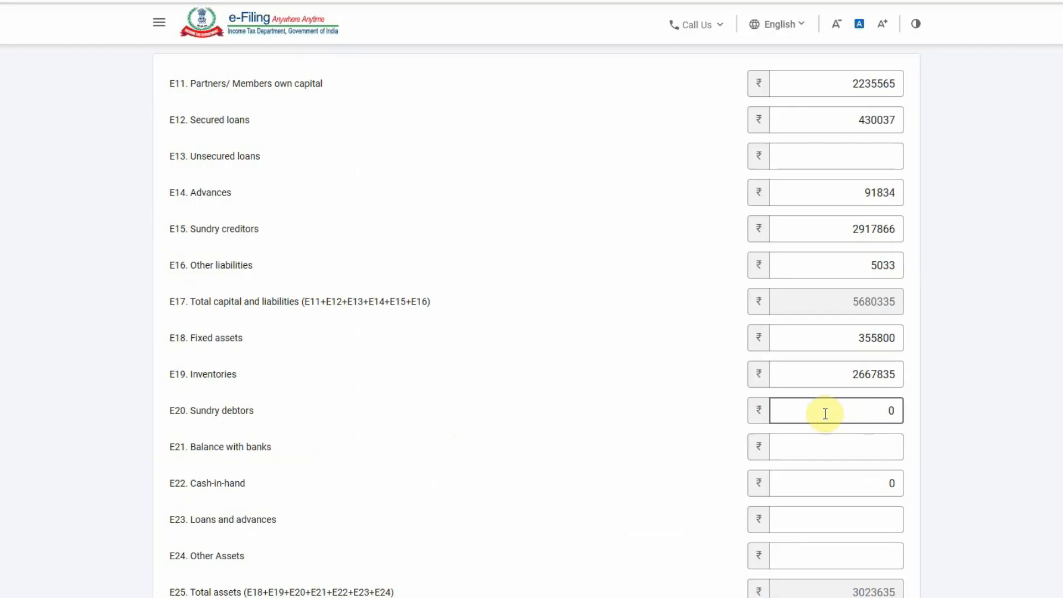
pyautogui.doubleClick(865, 404)
pyautogui.write('1397')
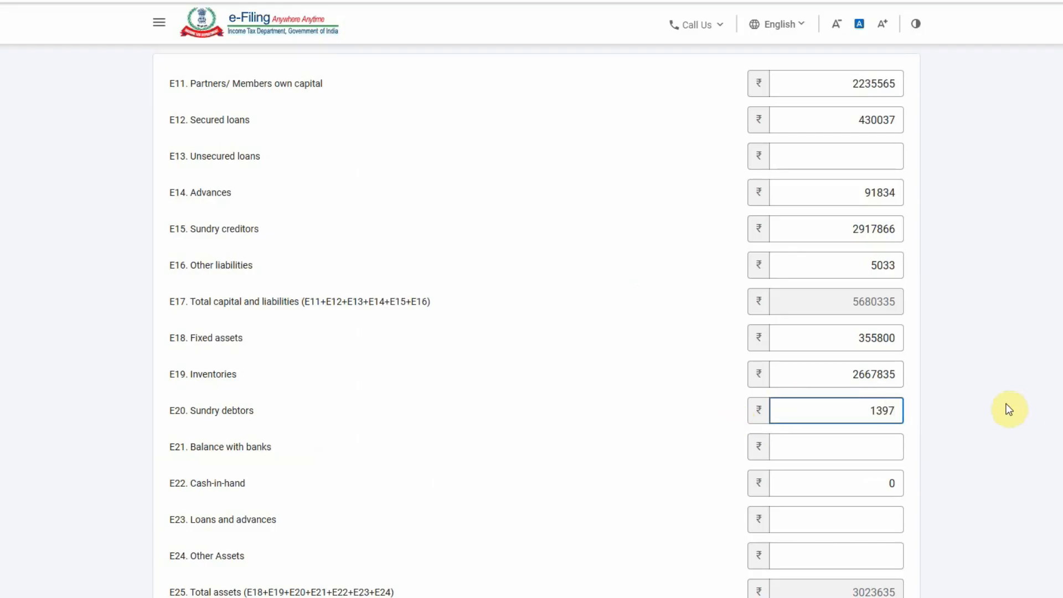
pyautogui.hotkey('alt', 'Tab')
pyautogui.hotkey('alt', 'Tab')
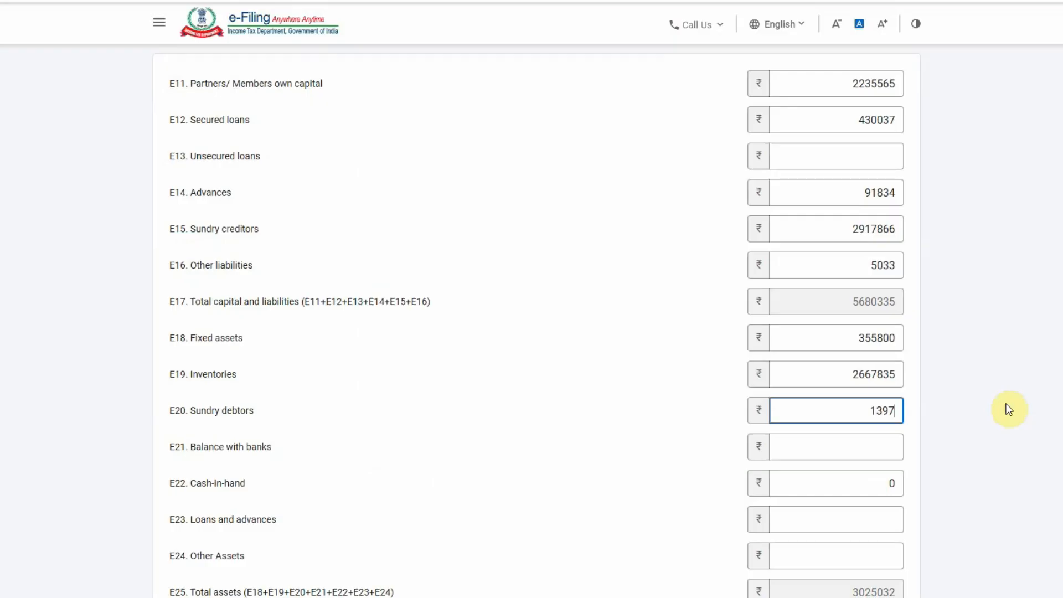
pyautogui.write('493')
pyautogui.click(570, 452)
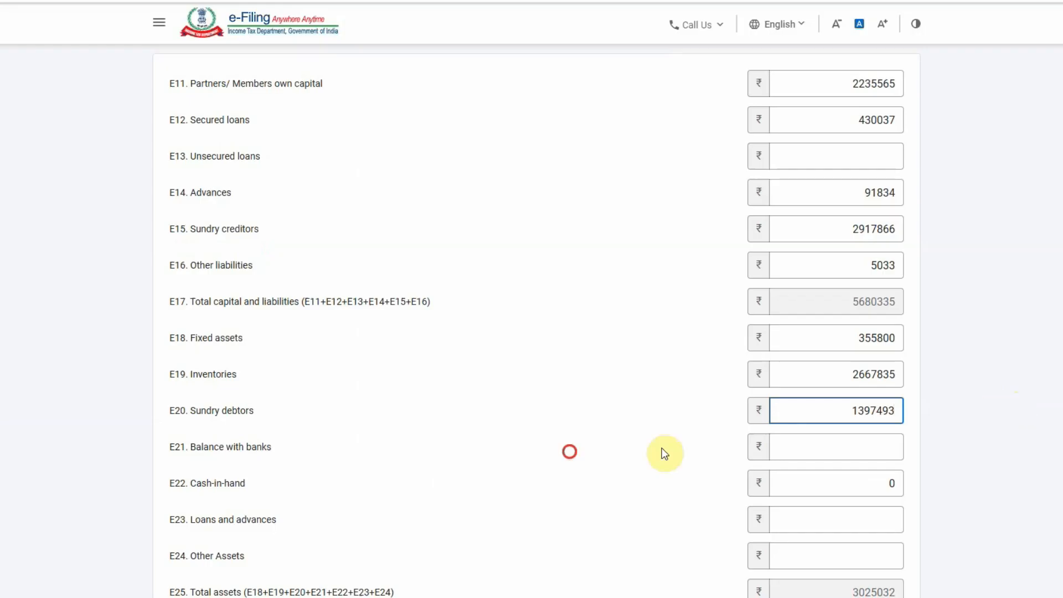
# Enter E22 cash-in-hand 713015 and E24 other assets 516193
pyautogui.hotkey('alt', 'Tab')
pyautogui.click(401, 309)
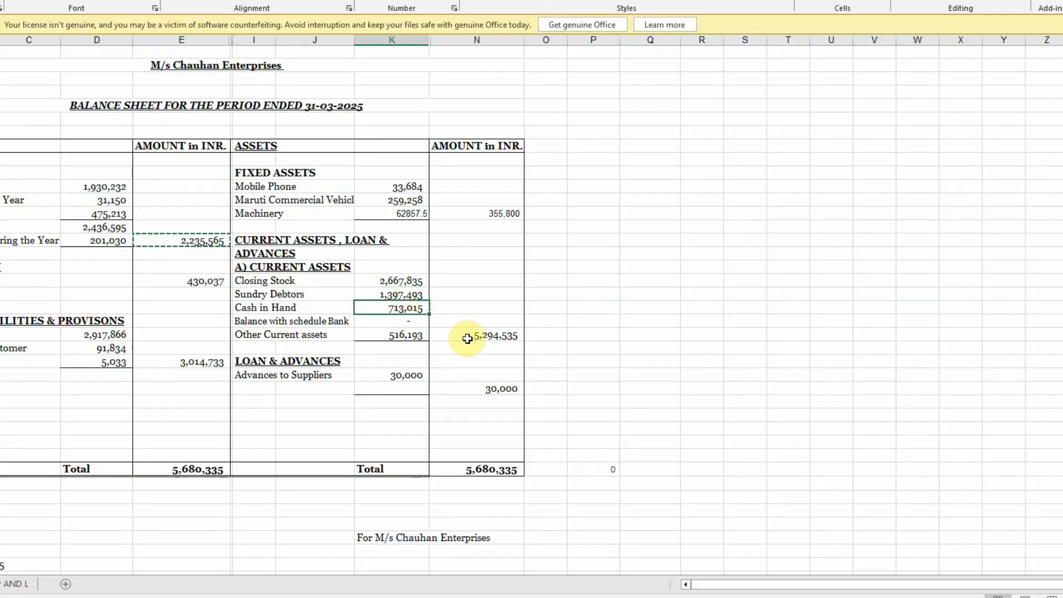
pyautogui.hotkey('alt', 'Tab')
pyautogui.click(799, 476)
pyautogui.write('713015')
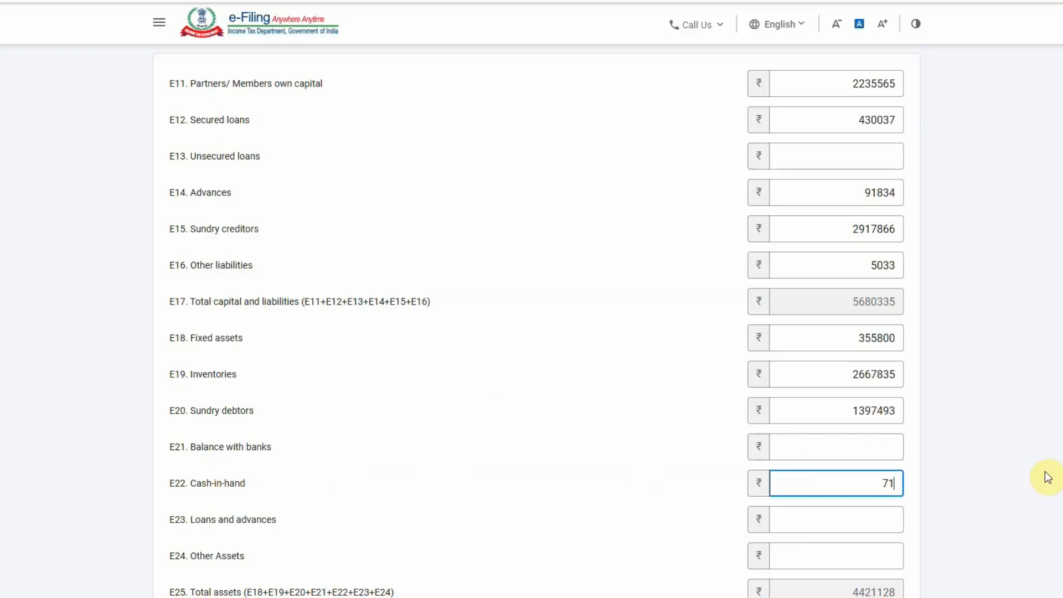
pyautogui.click(503, 487)
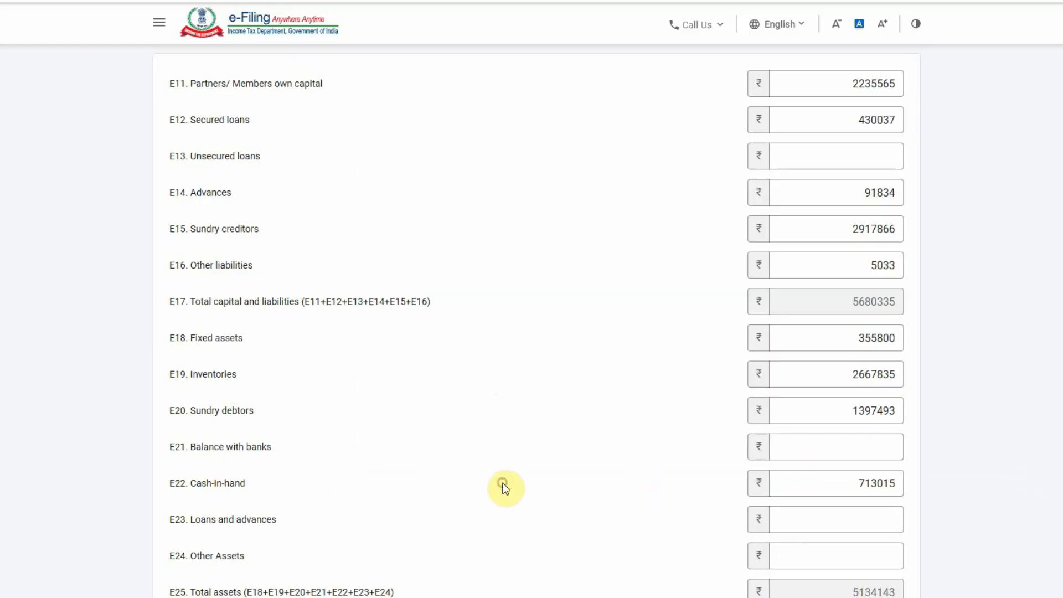
pyautogui.hotkey('alt', 'Tab')
pyautogui.click(405, 335)
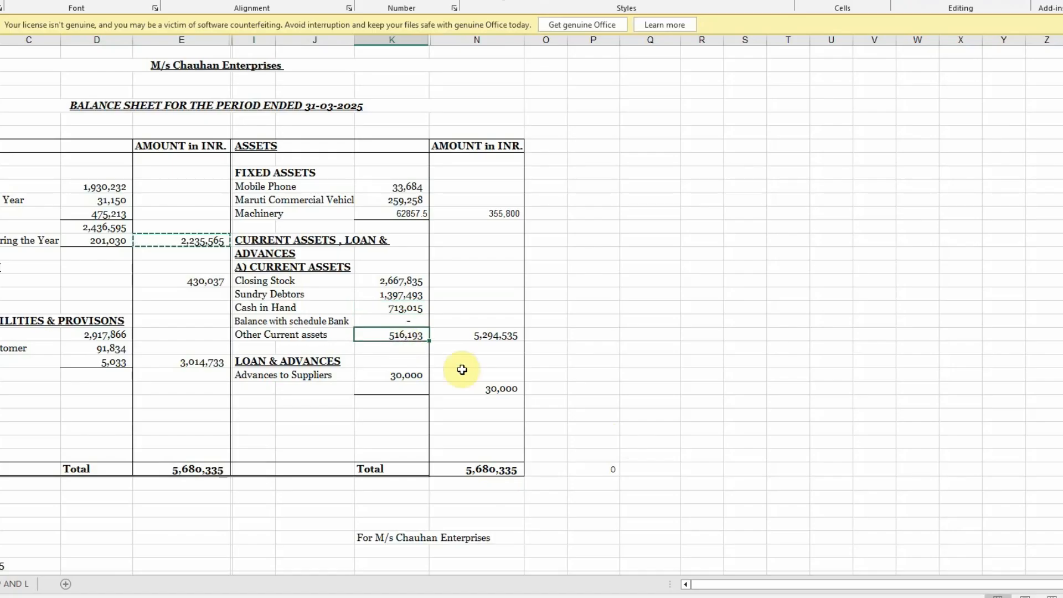
pyautogui.hotkey('alt', 'Tab')
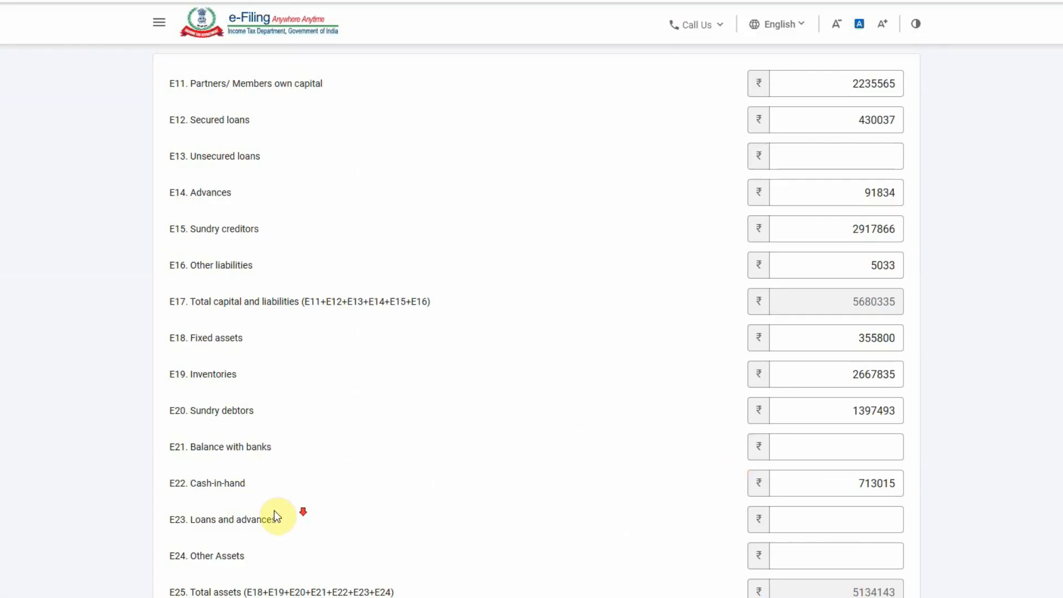
pyautogui.scroll(-3, 260, 482)
pyautogui.click(839, 421)
pyautogui.hotkey('alt', 'Tab')
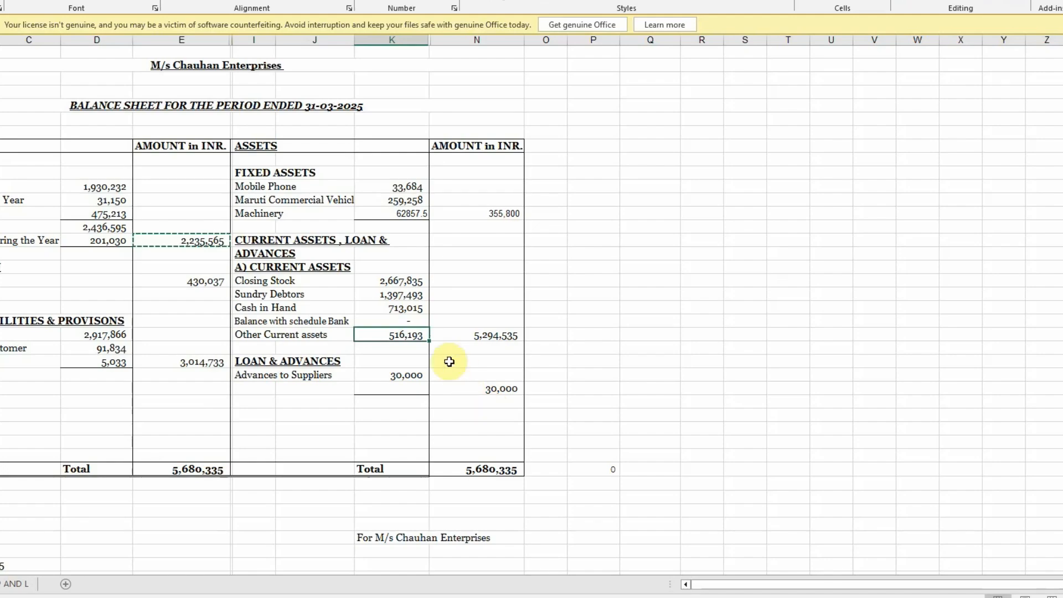
pyautogui.hotkey('alt', 'Tab')
pyautogui.write('516193')
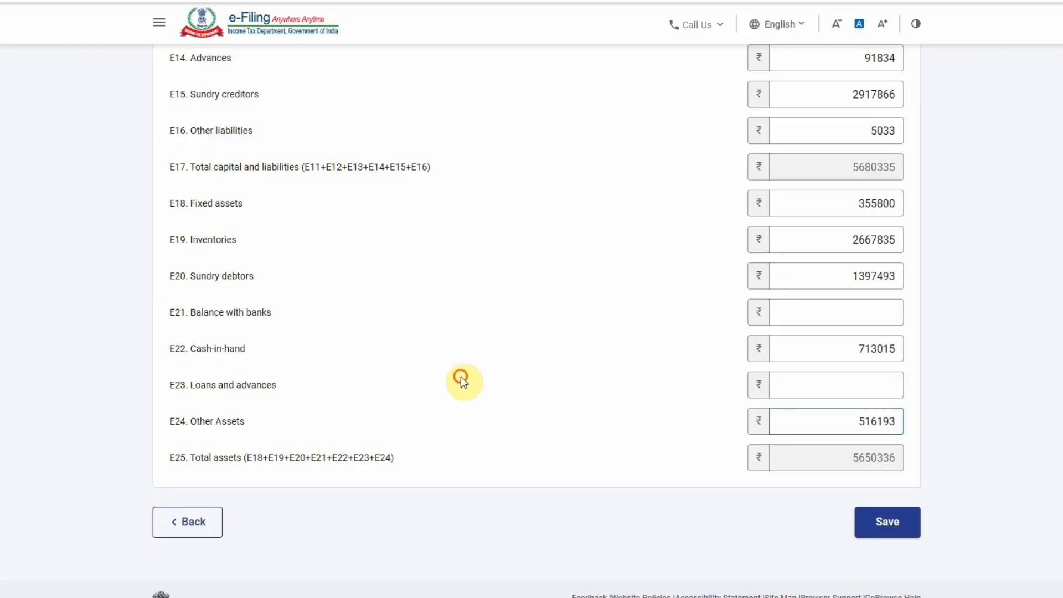
# Enter E23 loans and advances 30000 and compare E17 and E25 totals at 5680335
pyautogui.hotkey('alt', 'Tab')
pyautogui.click(403, 375)
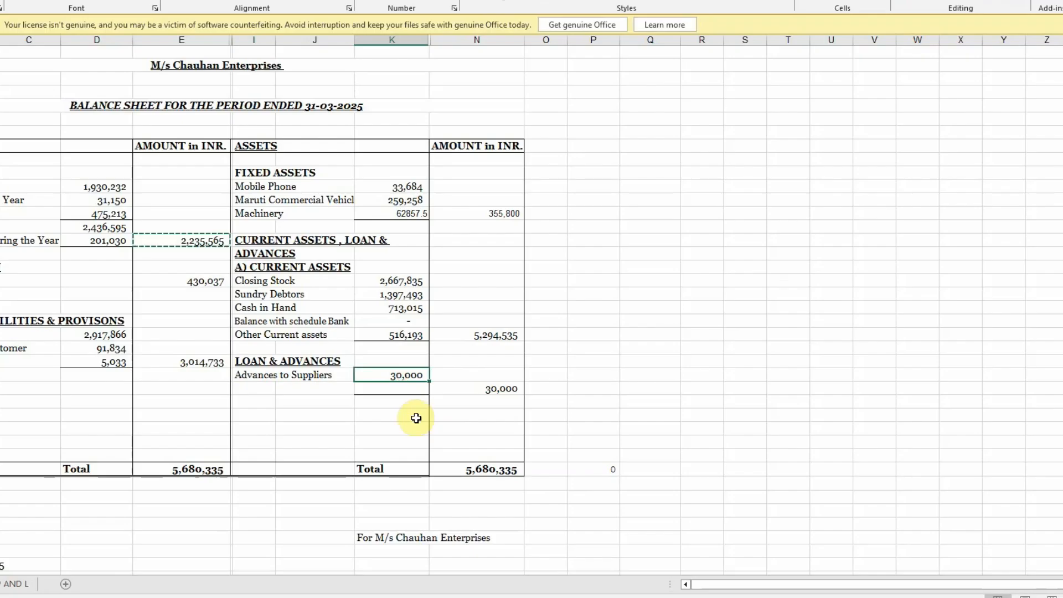
pyautogui.hotkey('alt', 'Tab')
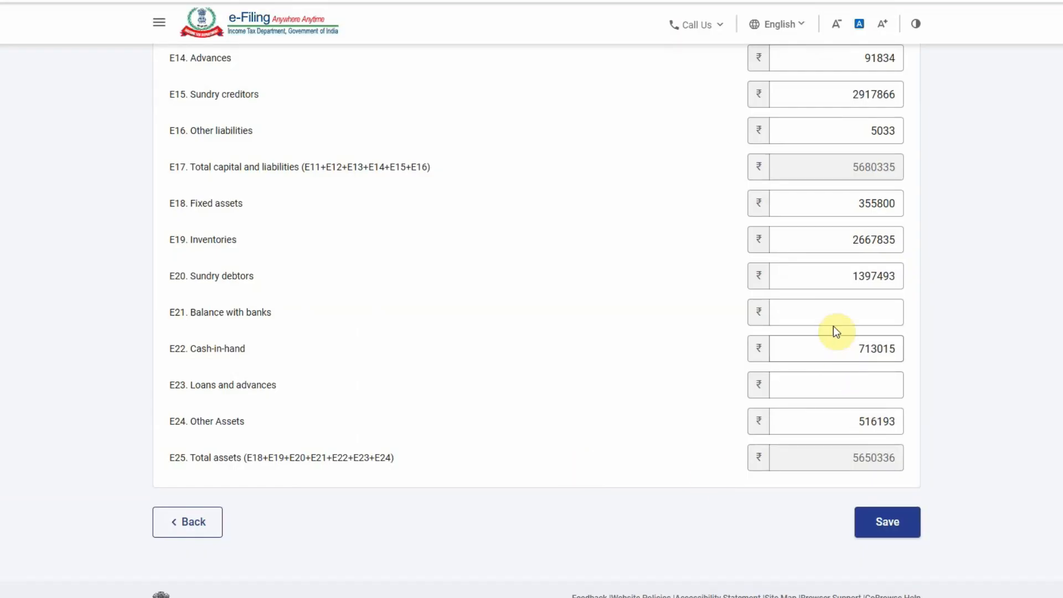
pyautogui.click(778, 384)
pyautogui.write('30000')
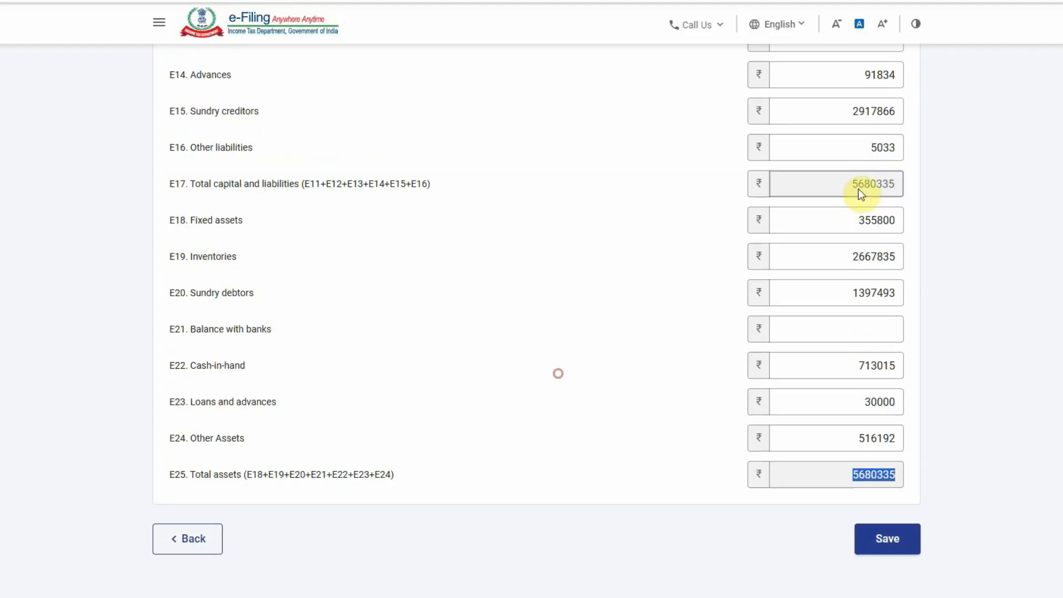
pyautogui.doubleClick(873, 183)
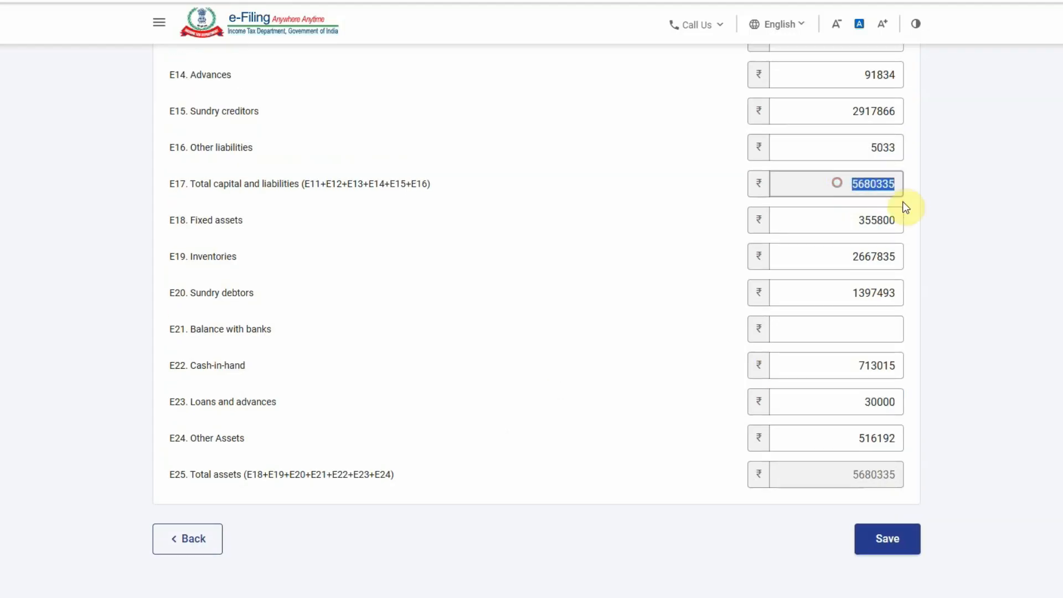
pyautogui.doubleClick(864, 475)
pyautogui.doubleClick(886, 184)
pyautogui.click(590, 351)
pyautogui.click(815, 152)
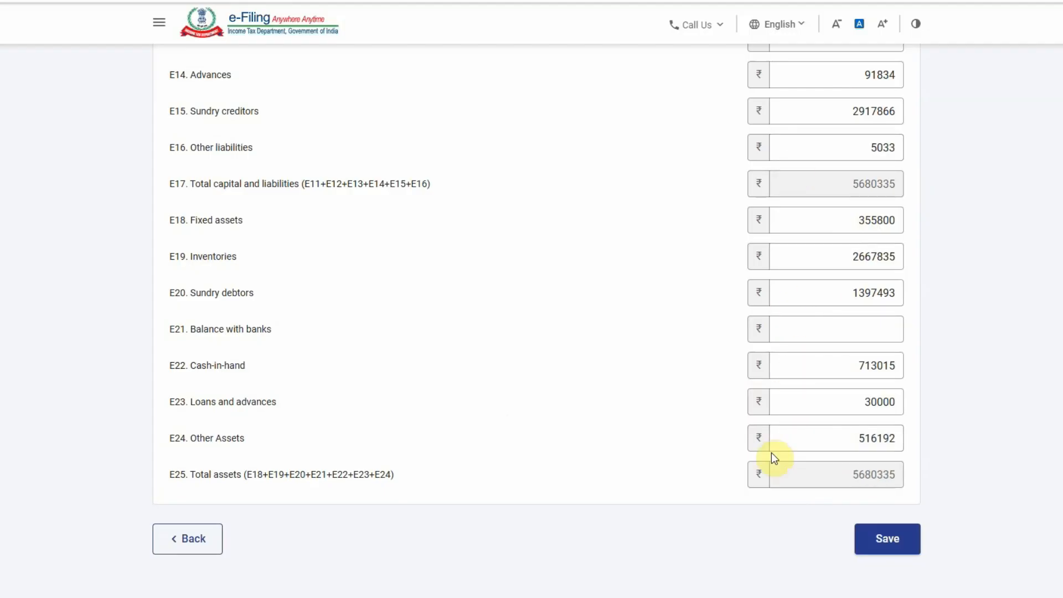
# Save the balanced financial particulars
pyautogui.click(887, 550)
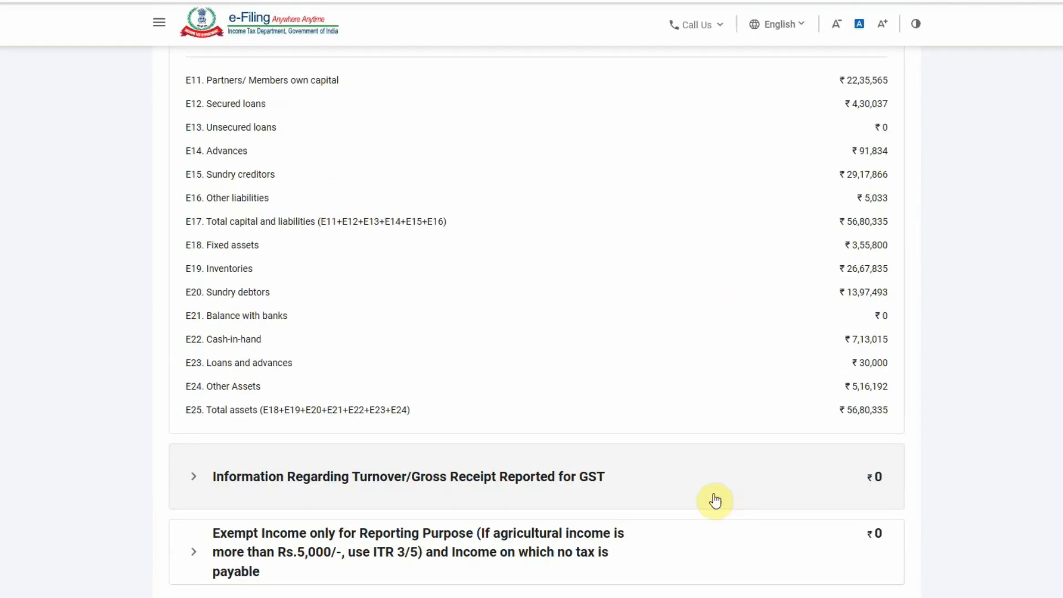
pyautogui.scroll(-3, 712, 488)
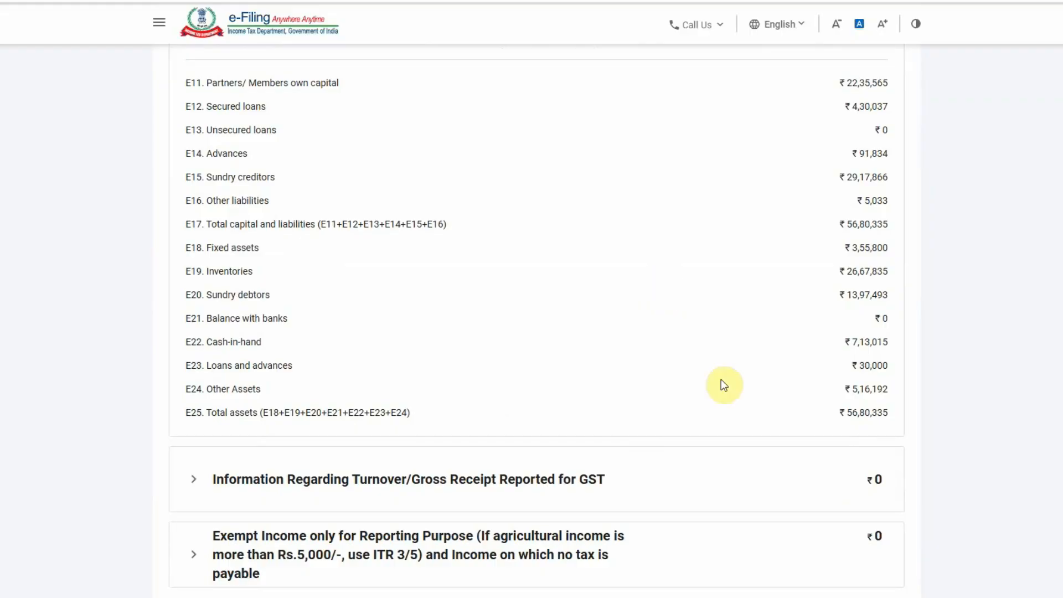
pyautogui.scroll(-1, 676, 422)
pyautogui.scroll(-2, 676, 423)
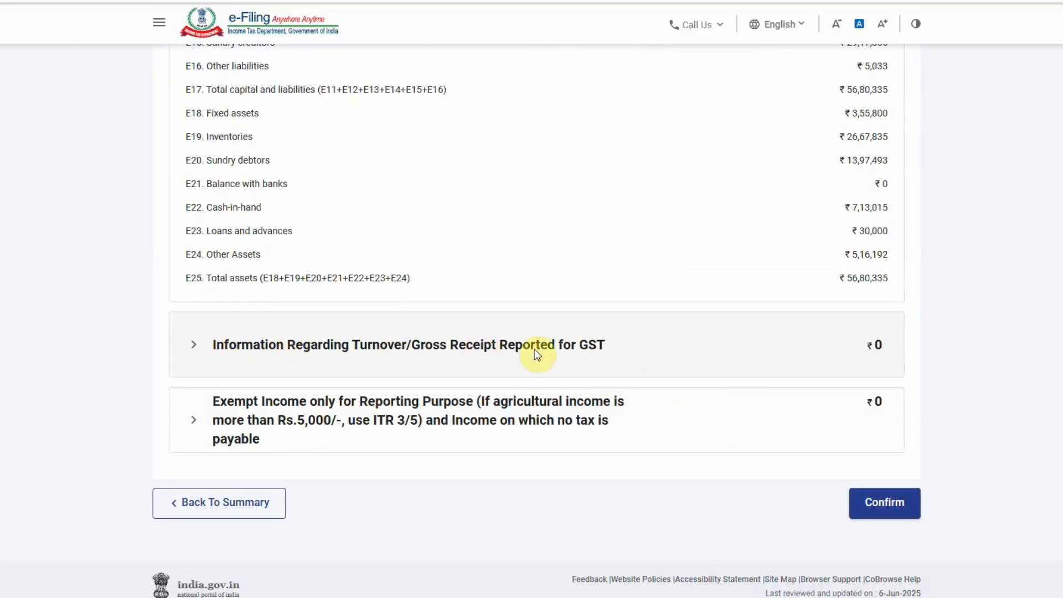
# Set the GSTIN's annual outward supplies to 1190645 from Excel P&L sales, then confirm the section
pyautogui.click(521, 341)
pyautogui.scroll(-2, 433, 399)
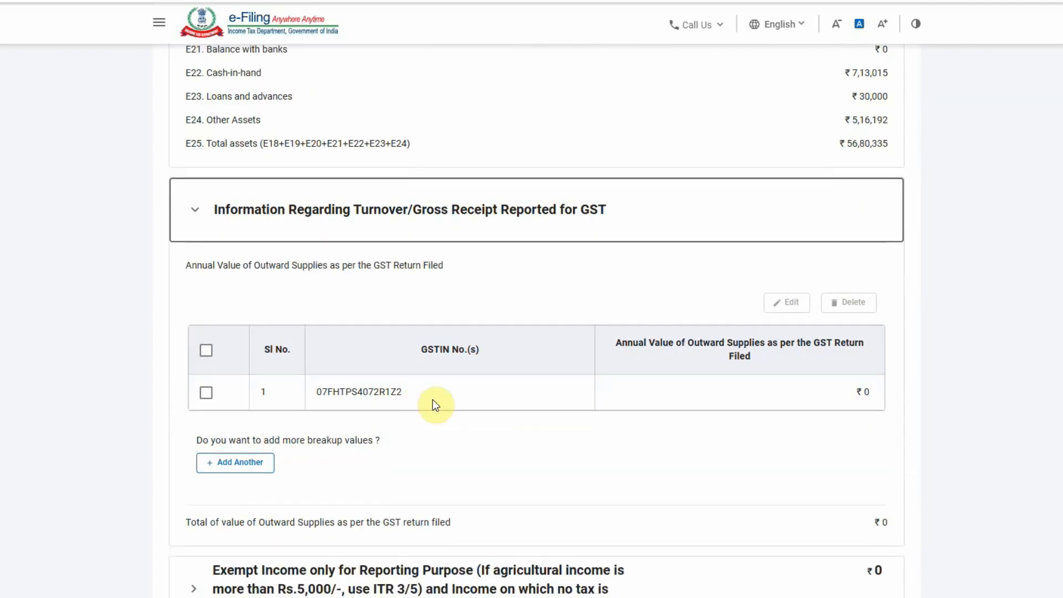
pyautogui.click(732, 393)
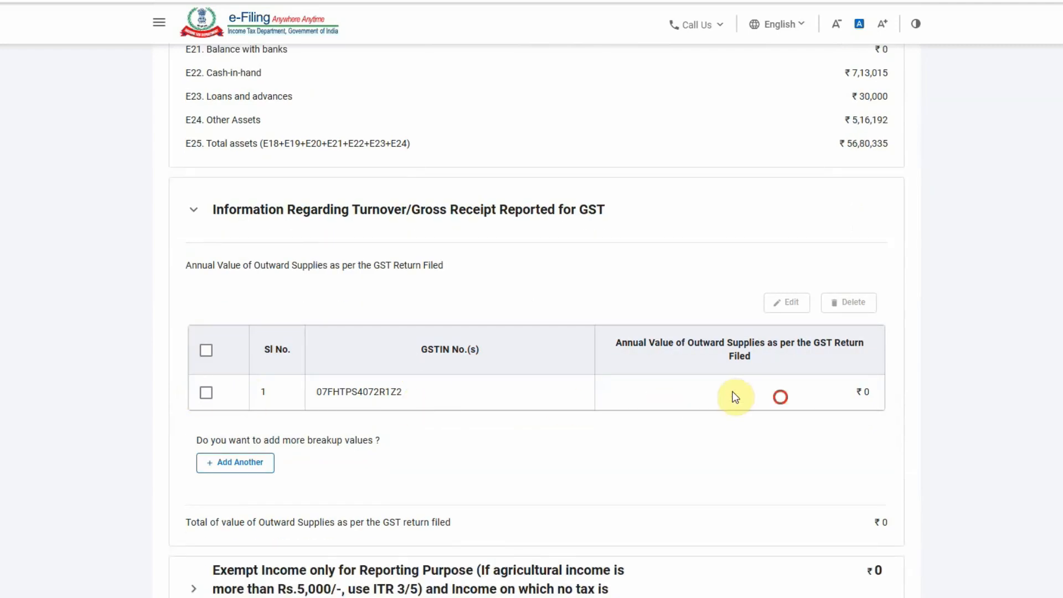
pyautogui.click(206, 350)
pyautogui.click(794, 306)
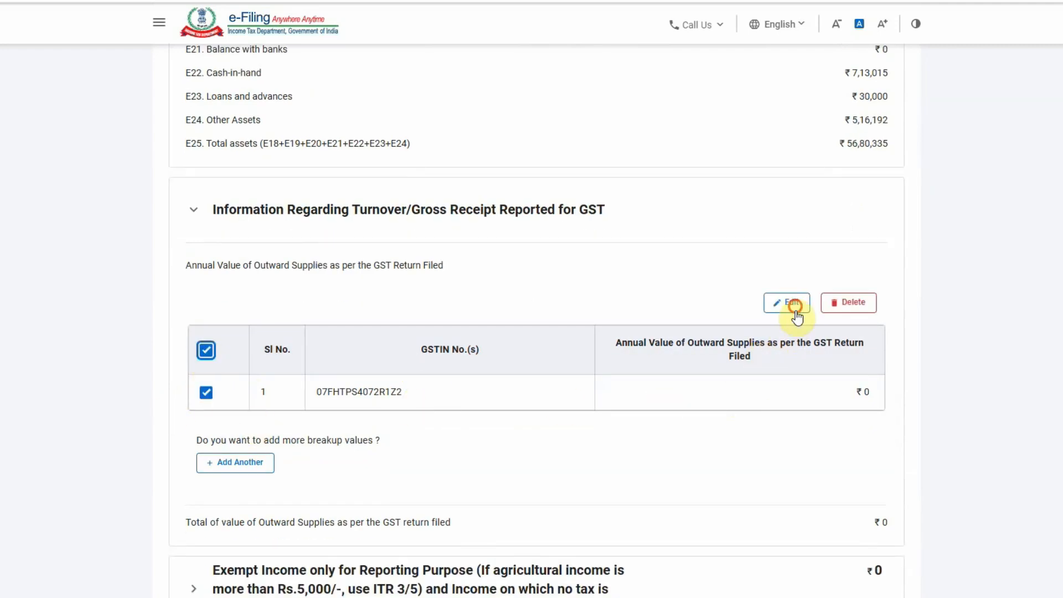
pyautogui.click(752, 291)
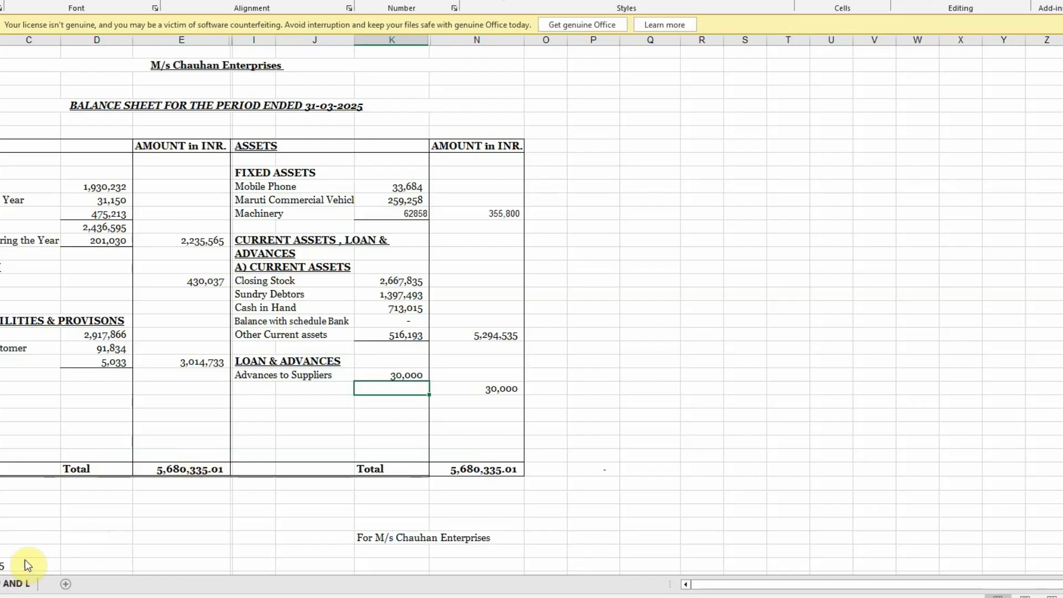
pyautogui.click(19, 582)
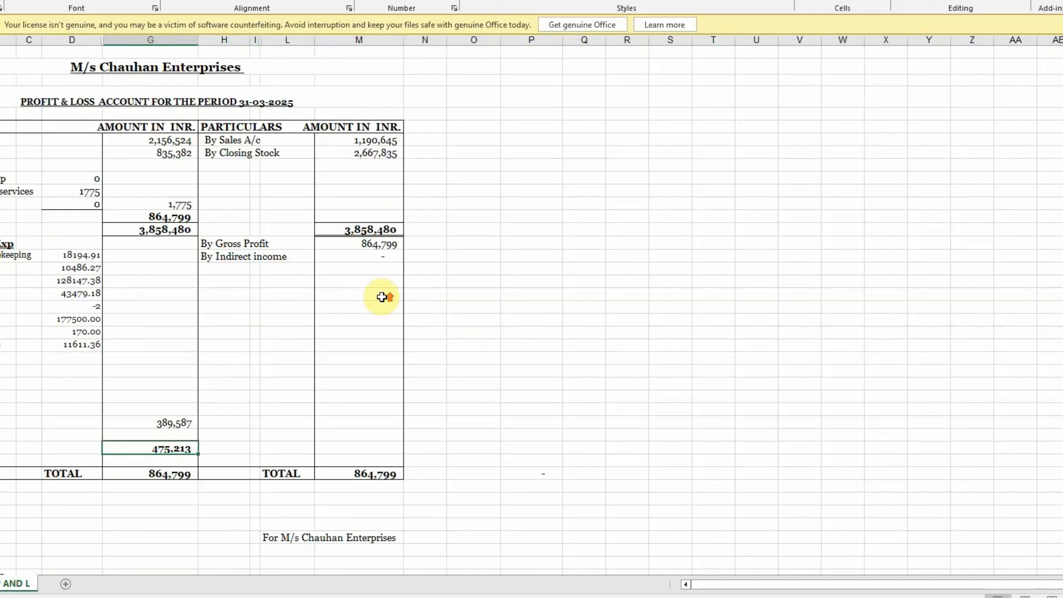
pyautogui.click(394, 152)
pyautogui.click(393, 142)
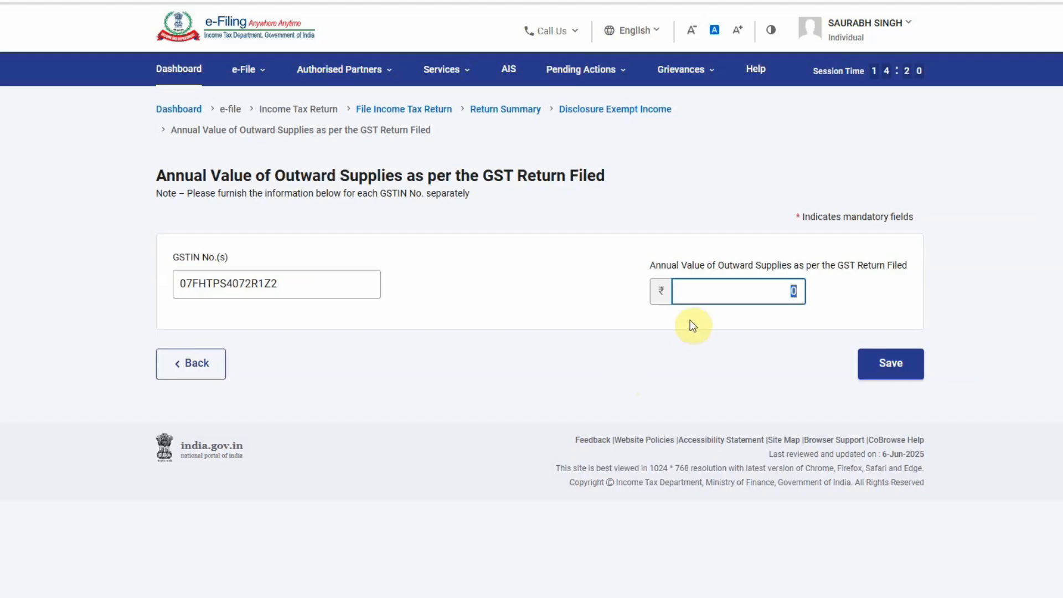
pyautogui.write('1190645')
pyautogui.click(887, 365)
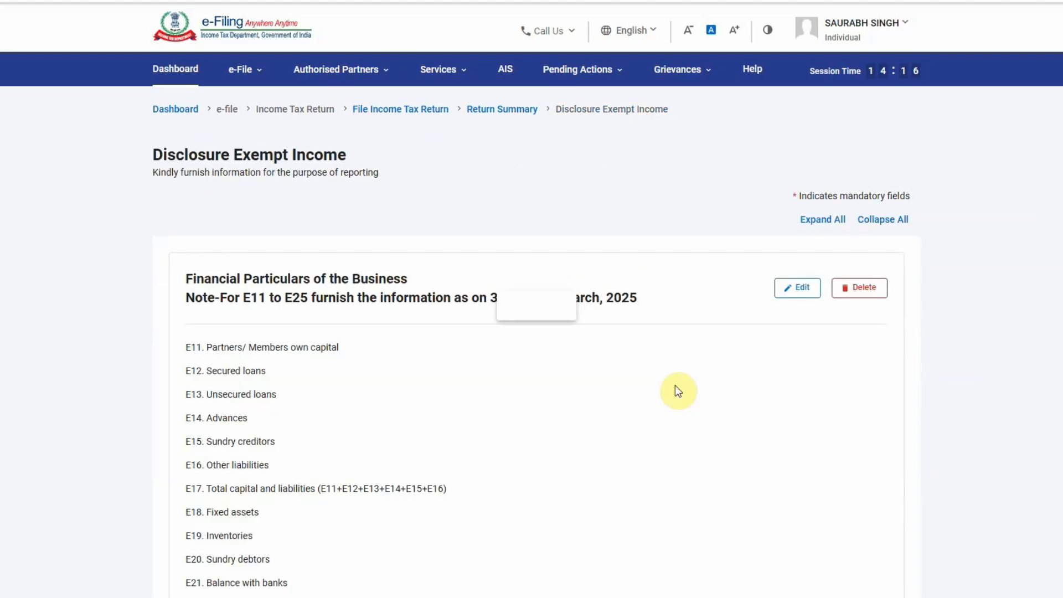
pyautogui.scroll(-7, 675, 387)
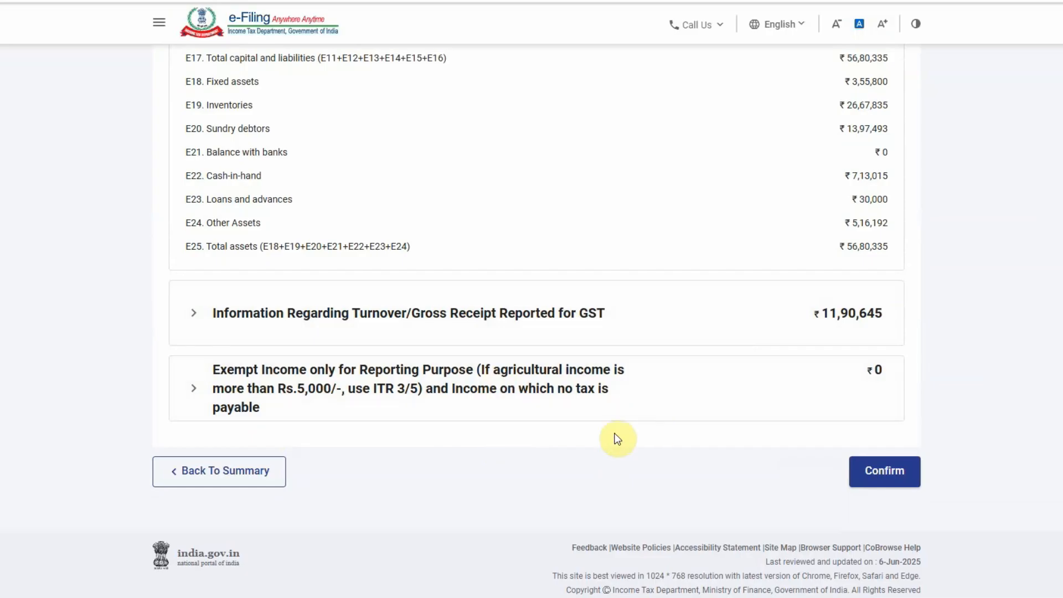
pyautogui.click(874, 469)
# Open LTCG u/s 112A and confirm it with all fields left blank
pyautogui.scroll(2, 636, 429)
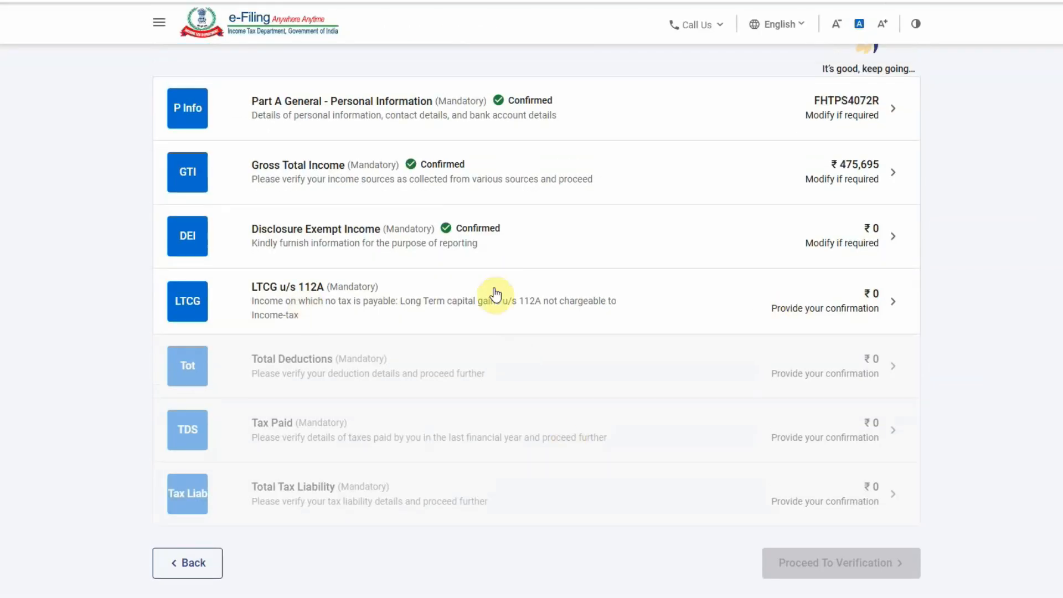
pyautogui.click(768, 299)
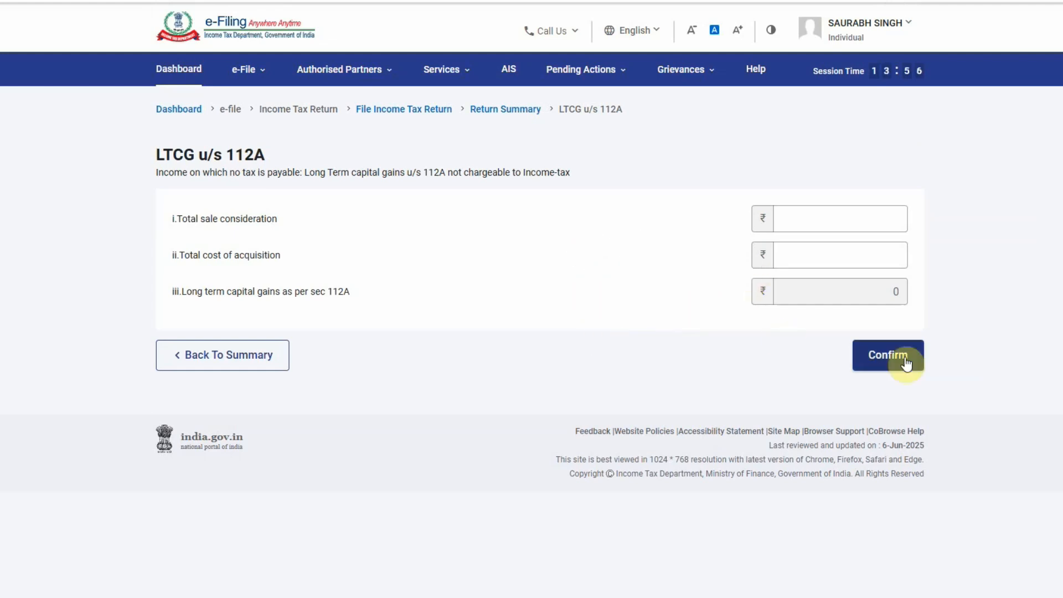
pyautogui.click(884, 354)
pyautogui.scroll(-5, 711, 379)
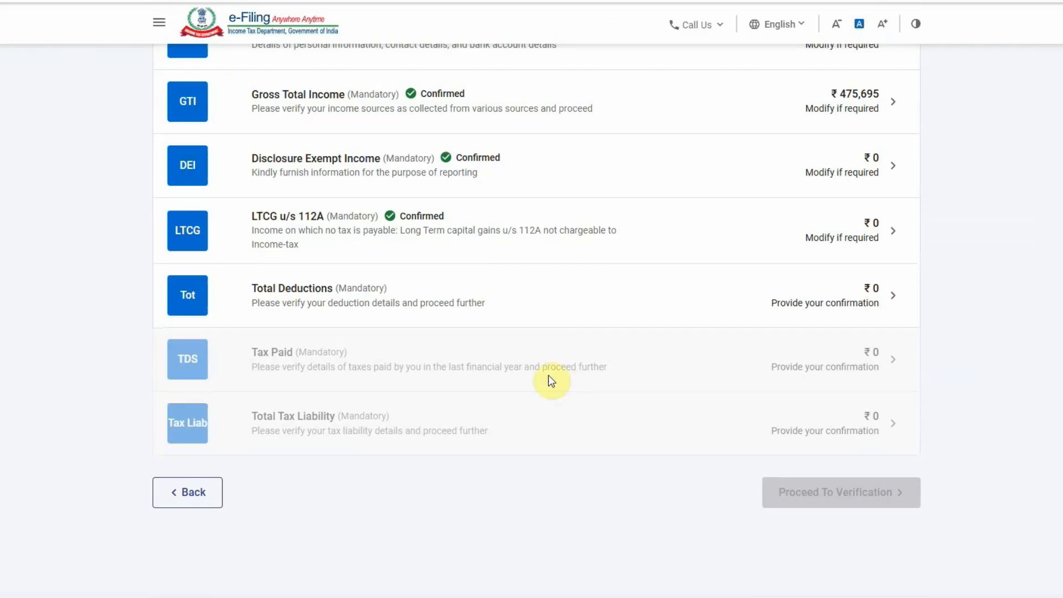
# Open Total Deductions, review it and confirm ₹0 deductions claimed
pyautogui.click(469, 283)
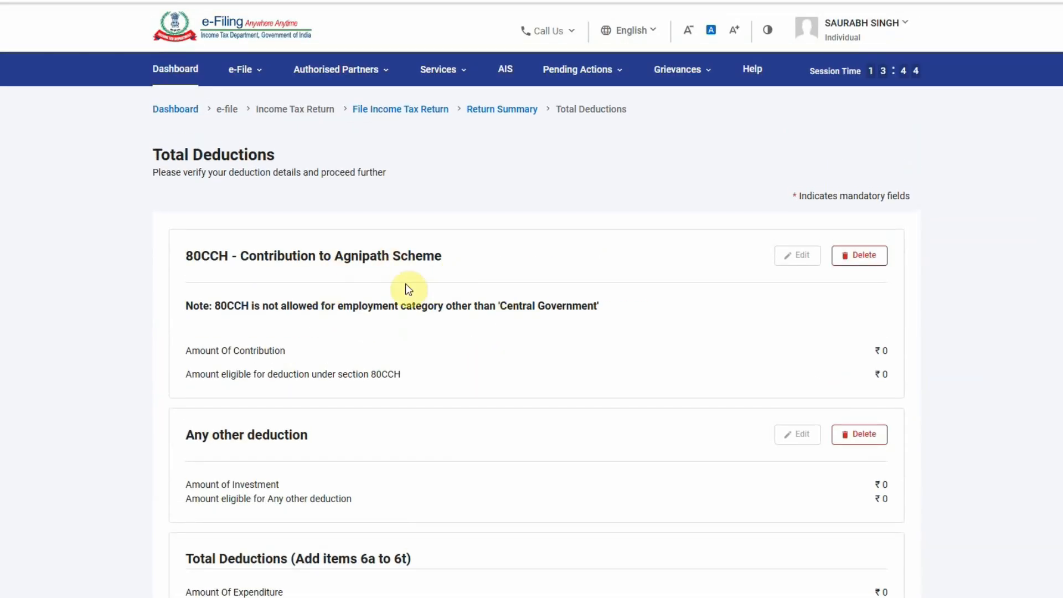
pyautogui.scroll(-4, 408, 288)
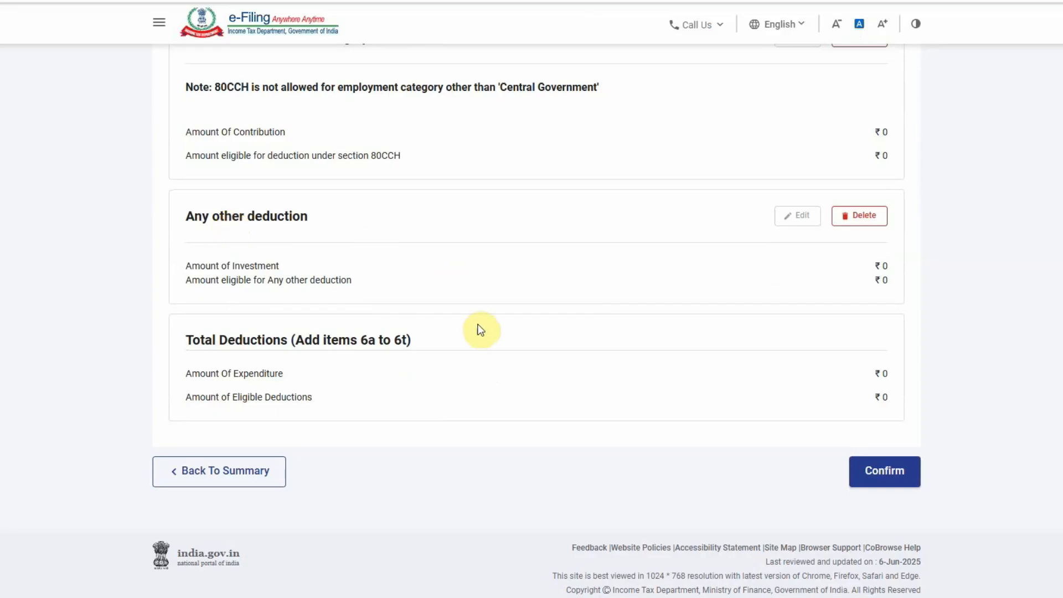
pyautogui.click(887, 477)
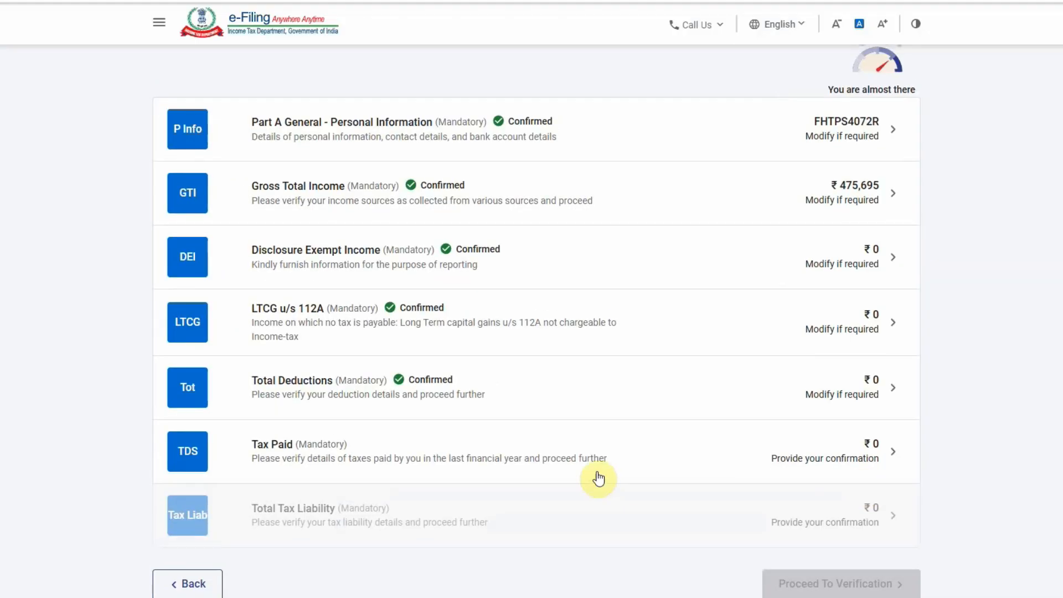
pyautogui.scroll(-3, 595, 477)
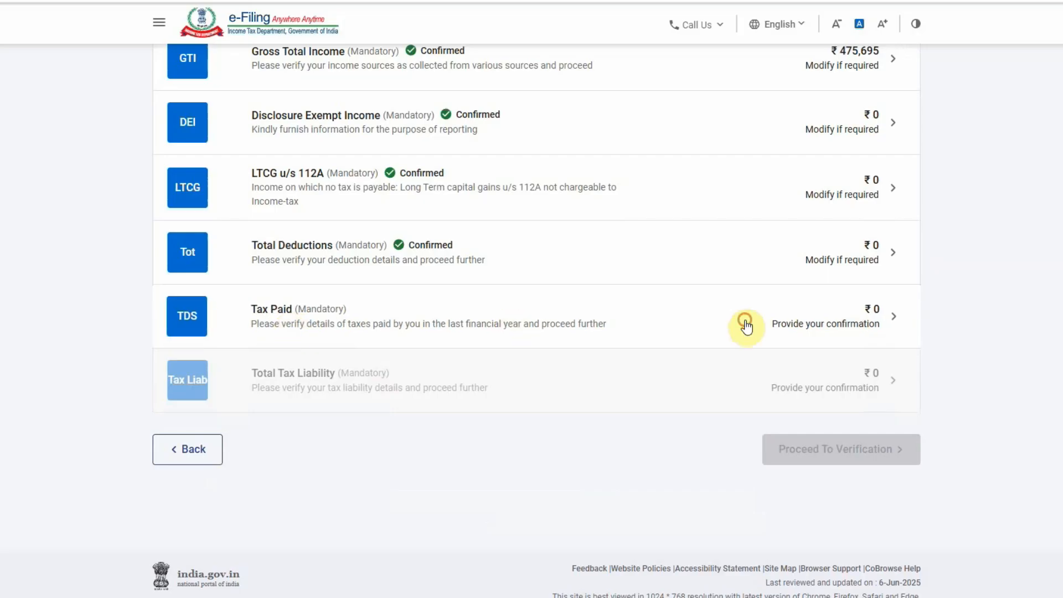
# Review the Tax Paid TDS/TCS schedules and confirm total taxes paid of ₹0
pyautogui.click(747, 323)
pyautogui.scroll(1, 572, 371)
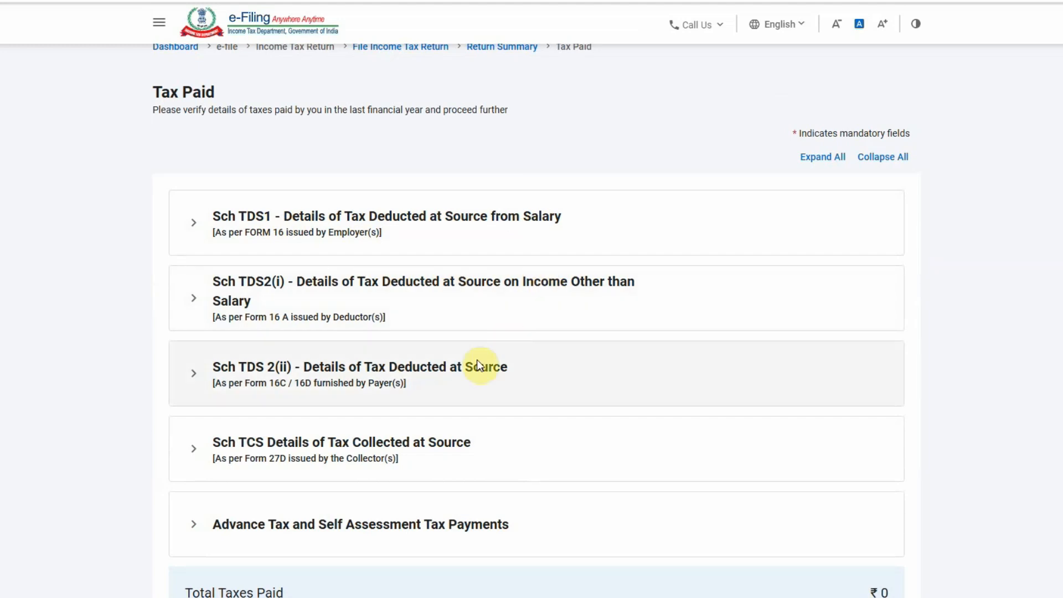
pyautogui.scroll(-2, 332, 378)
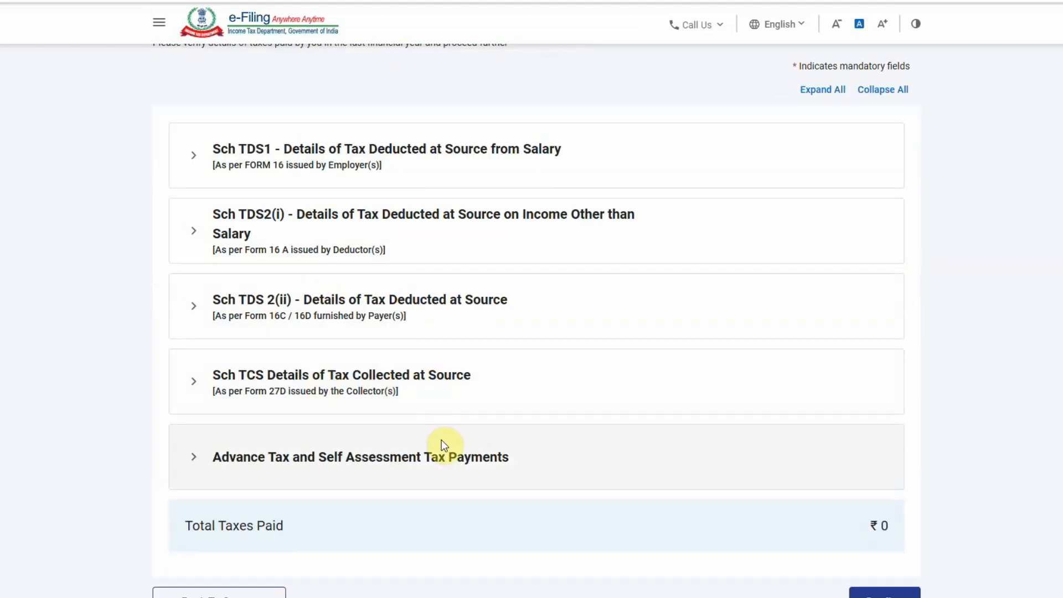
pyautogui.scroll(-3, 553, 429)
pyautogui.scroll(4, 509, 348)
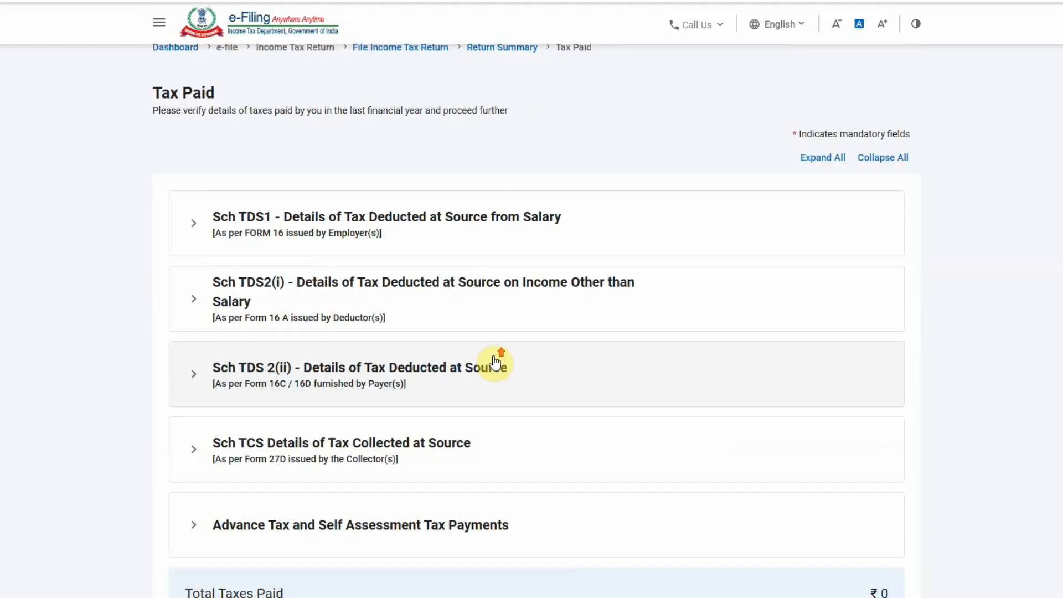
pyautogui.scroll(-4, 498, 321)
pyautogui.scroll(2, 499, 335)
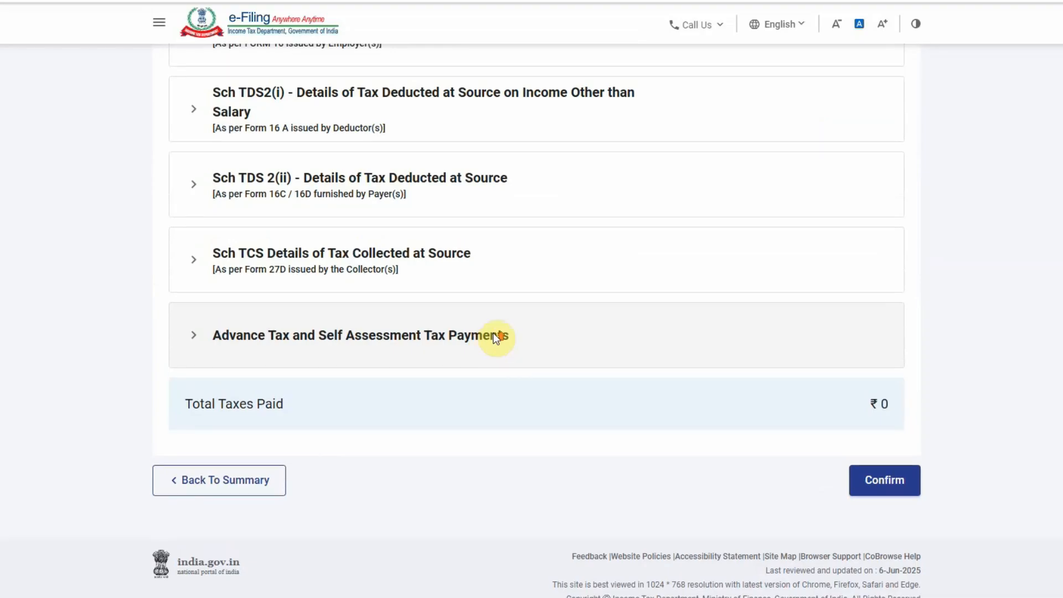
pyautogui.scroll(-2, 482, 354)
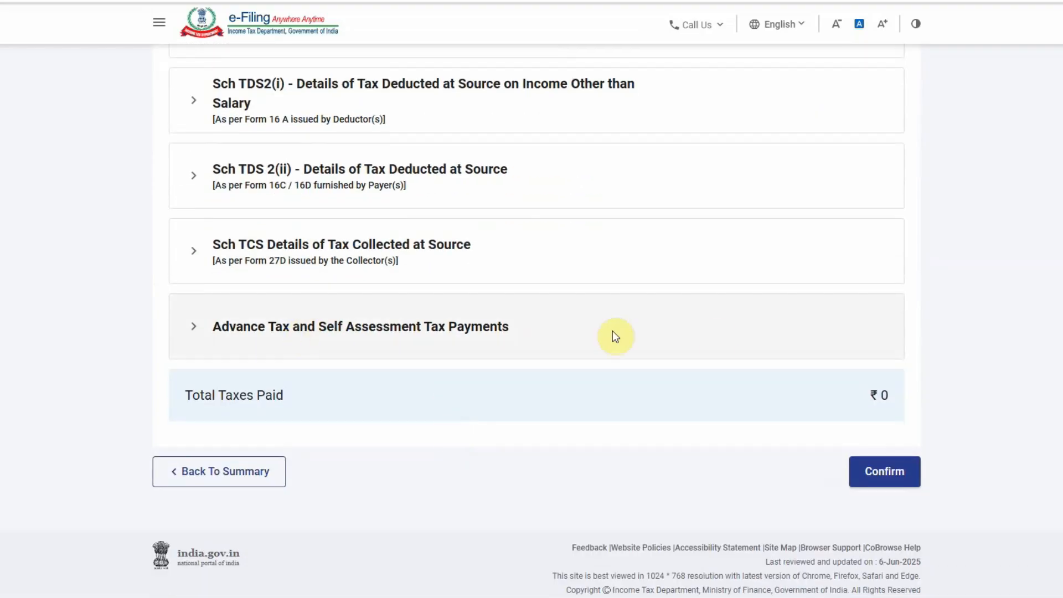
pyautogui.click(866, 466)
pyautogui.scroll(-2, 674, 436)
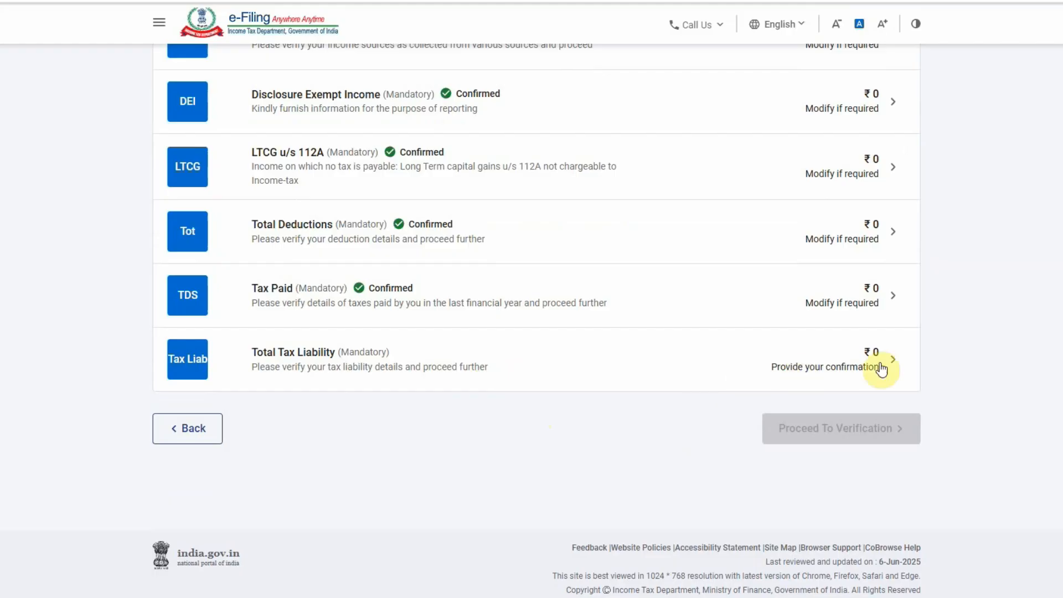
# Review Total Tax Liability, where ₹8,785 tax is offset by the 87A rebate, and confirm it
pyautogui.click(825, 366)
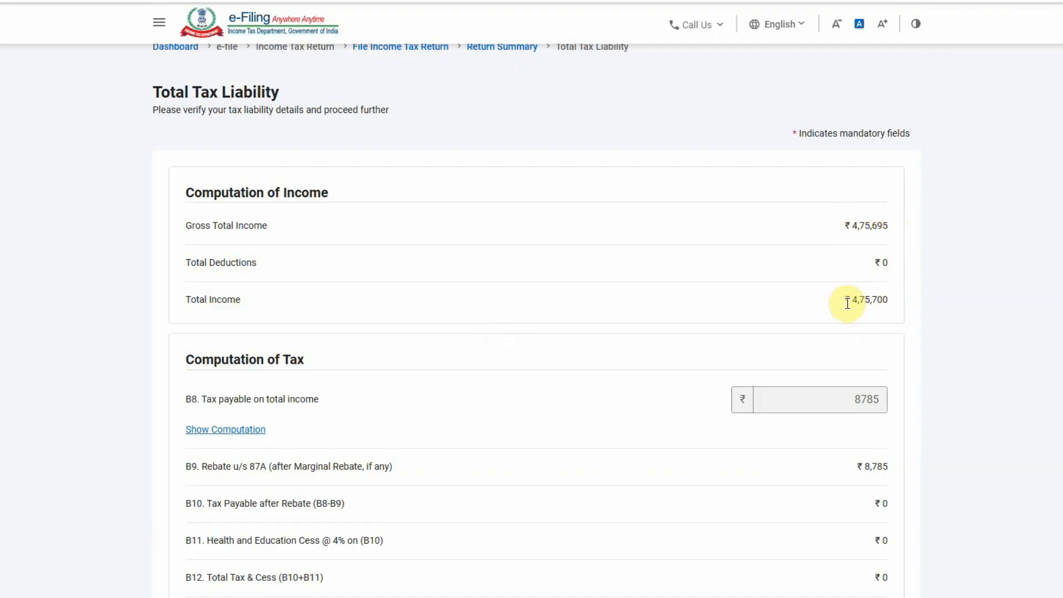
pyautogui.scroll(-2, 774, 320)
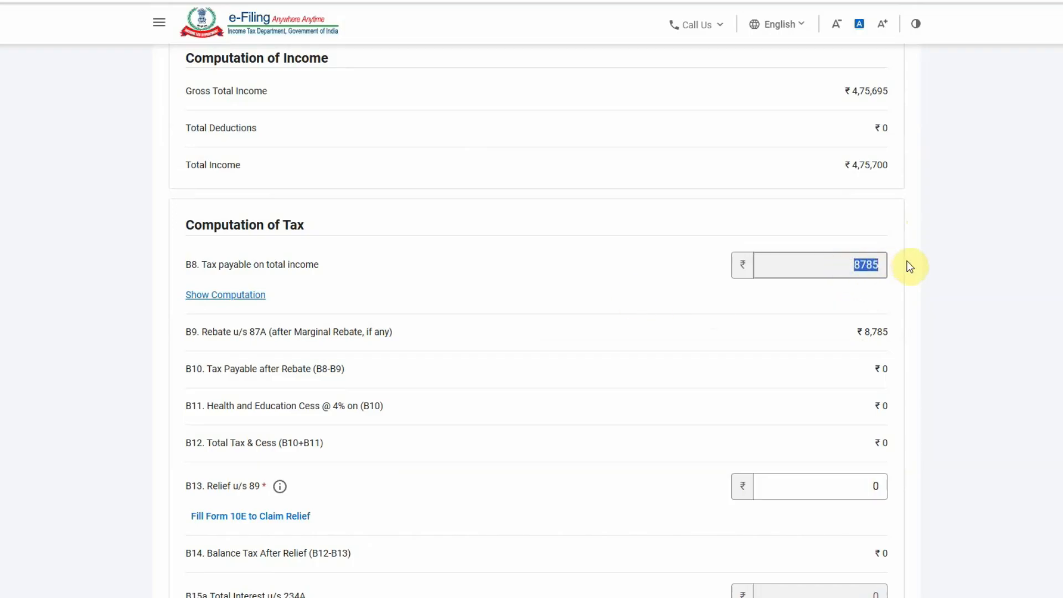
pyautogui.moveTo(855, 331); pyautogui.dragTo(915, 332)
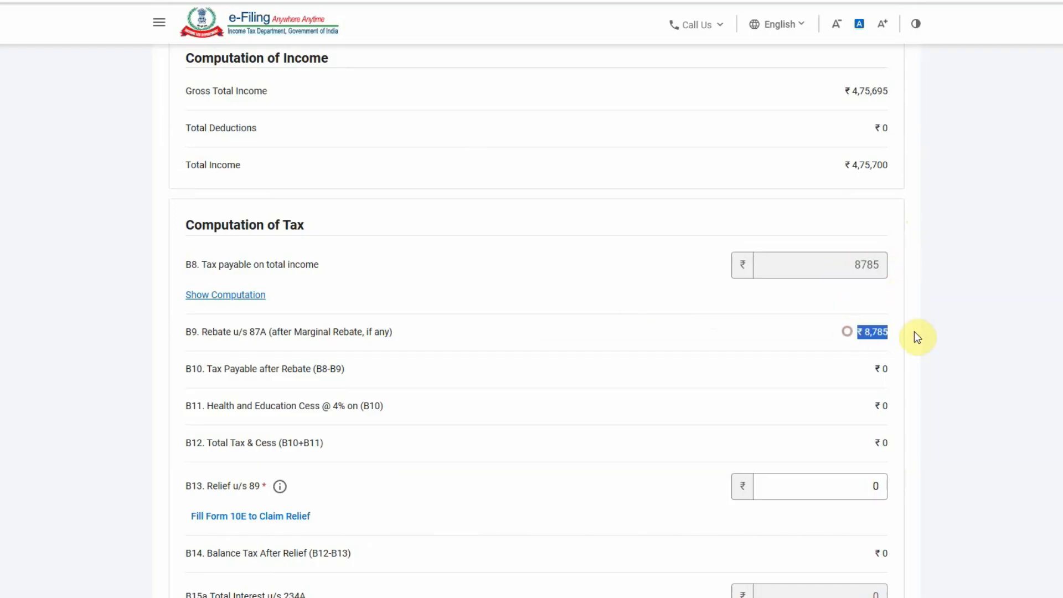
pyautogui.doubleClick(849, 269)
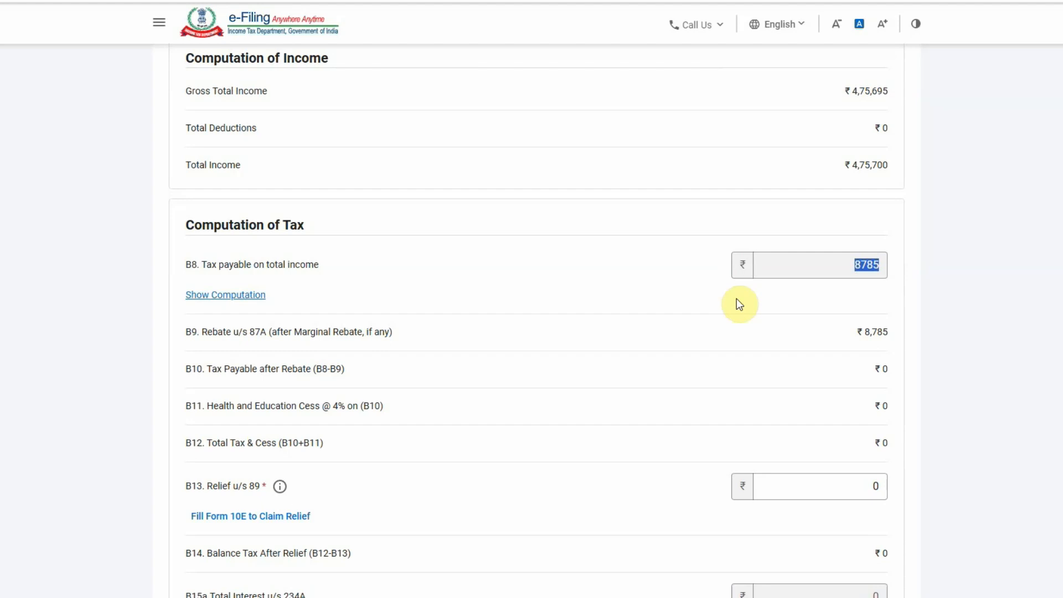
pyautogui.scroll(-5, 783, 354)
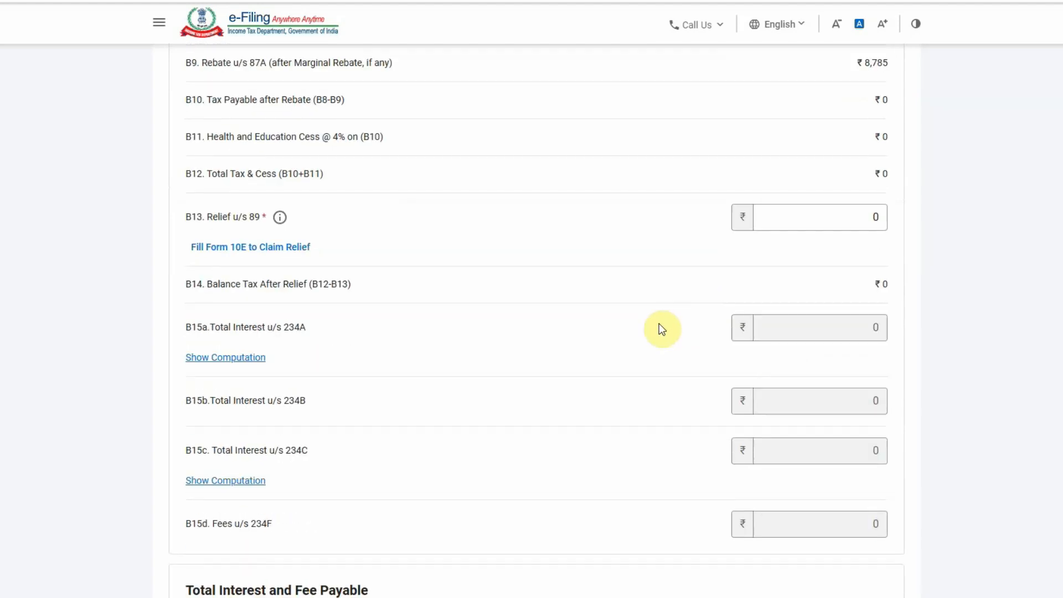
pyautogui.scroll(-8, 914, 244)
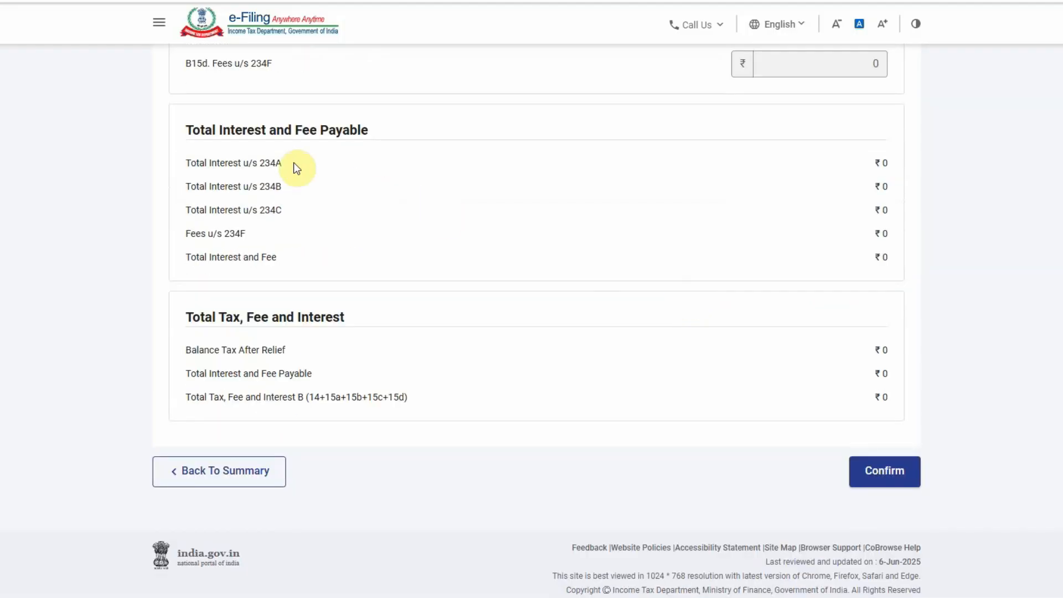
pyautogui.click(882, 470)
# Move to verification and review the tax summary: taxable income ₹4,75,700, ₹8,785 rebate, ₹0 payable
pyautogui.click(853, 433)
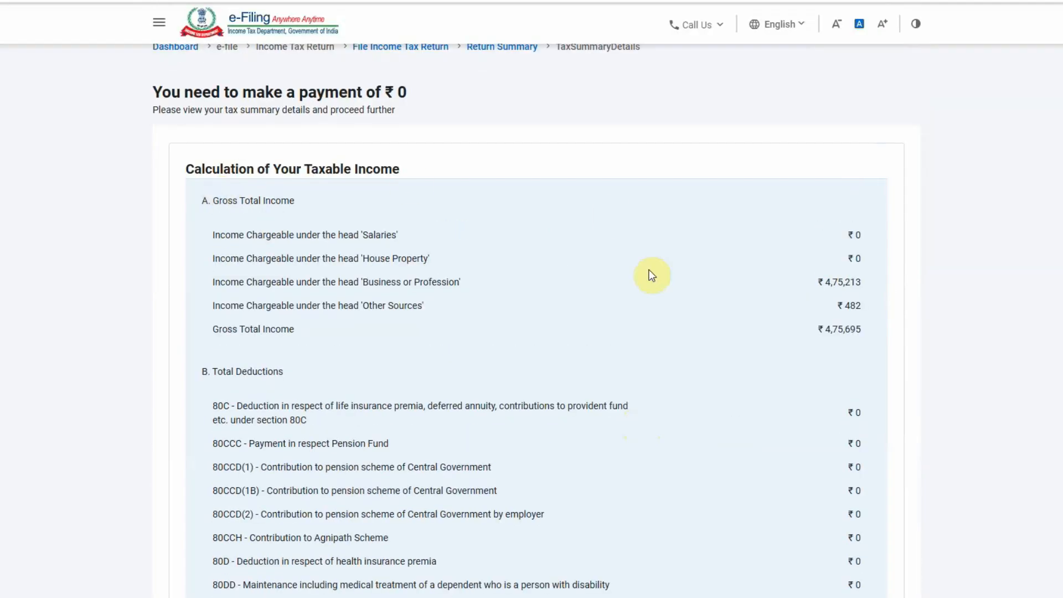
pyautogui.scroll(-4, 819, 302)
pyautogui.scroll(3, 814, 301)
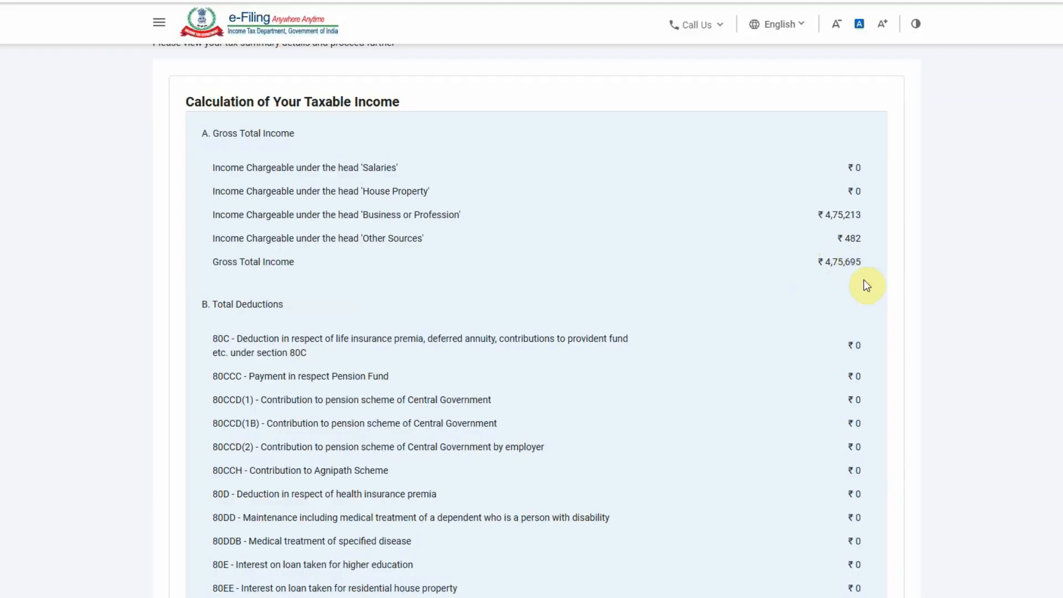
pyautogui.scroll(-10, 866, 286)
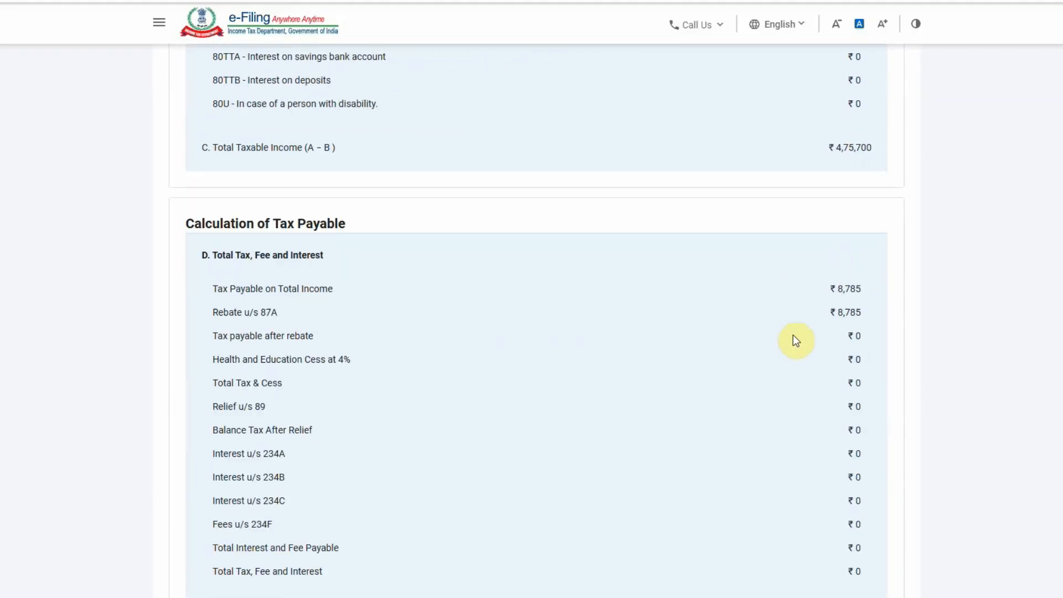
pyautogui.scroll(-3, 826, 190)
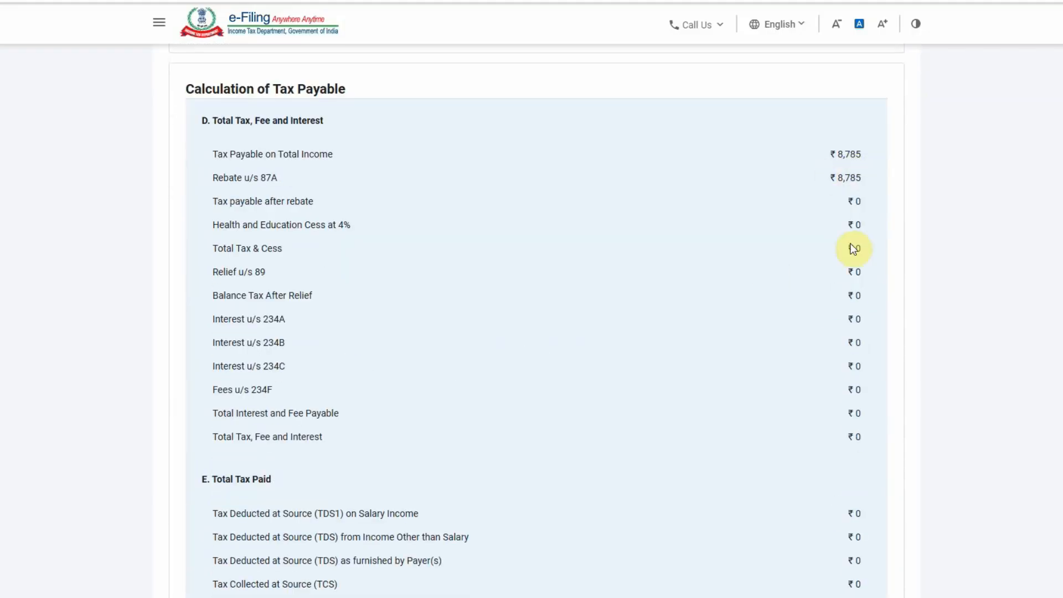
pyautogui.scroll(-10, 826, 363)
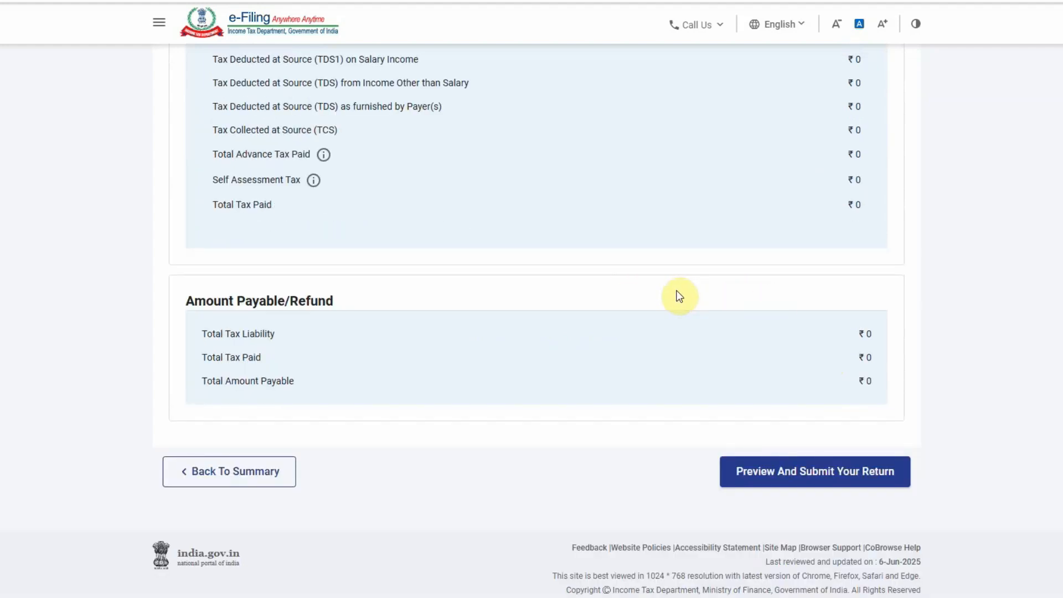
# Go to Preview and Submit, accept the declaration and enter the place of filing
pyautogui.click(826, 471)
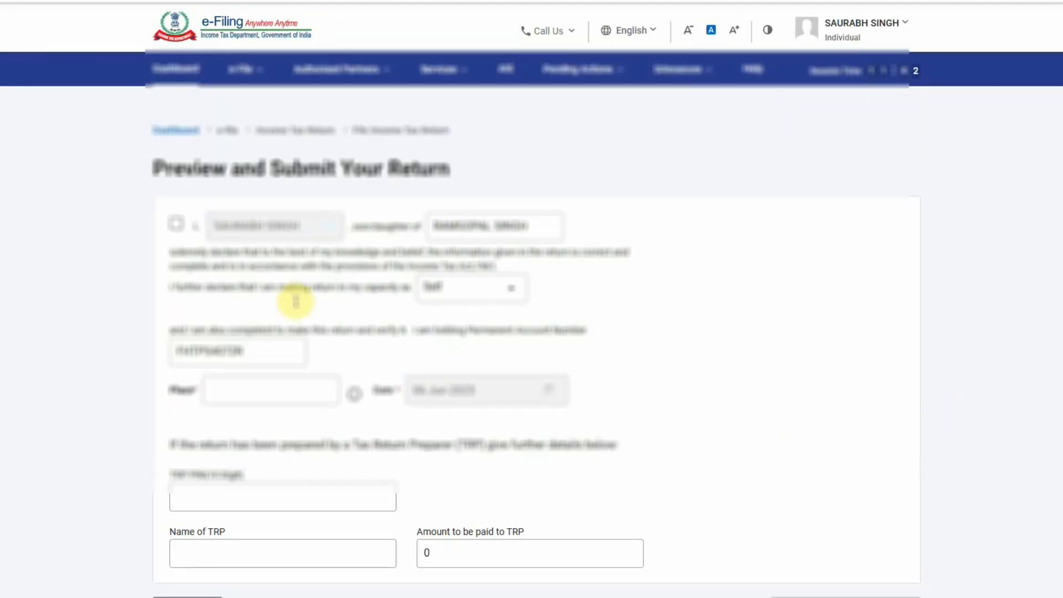
pyautogui.click(176, 223)
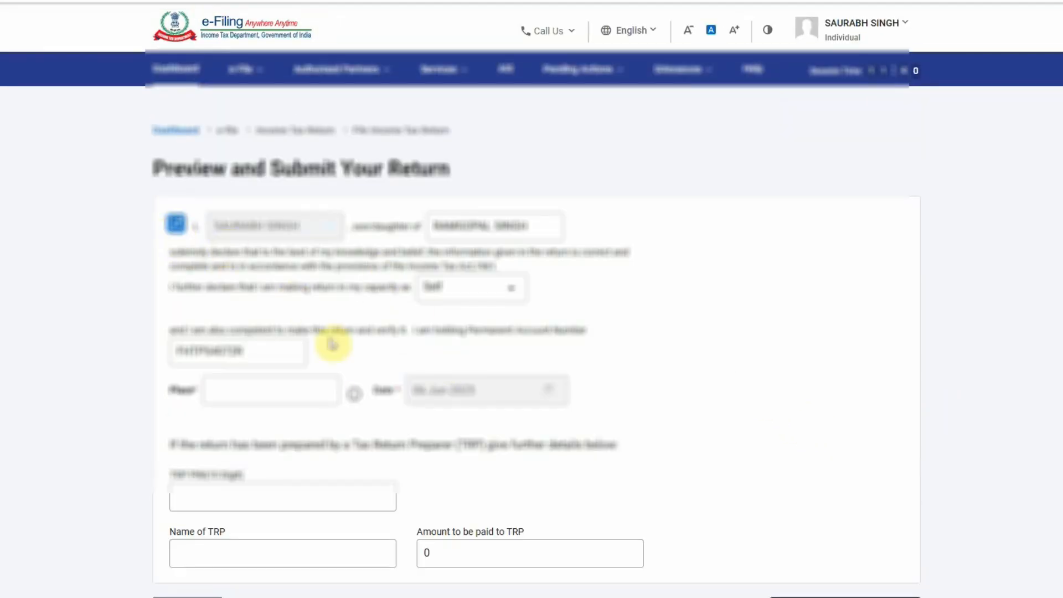
pyautogui.click(262, 386)
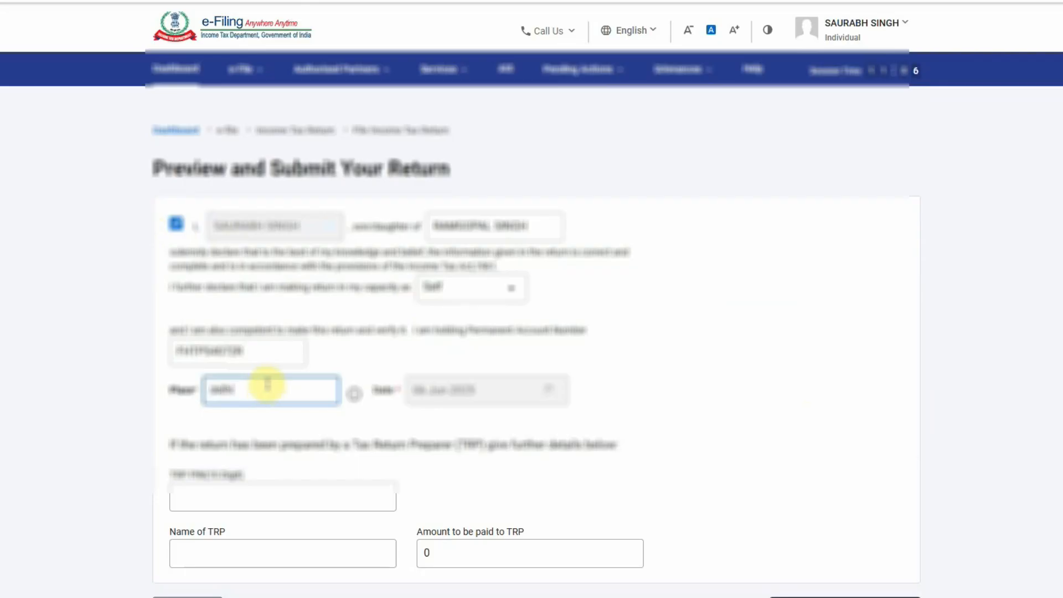
pyautogui.scroll(-3, 744, 448)
# Run validation on the ITR-4 return and preview it
pyautogui.click(855, 446)
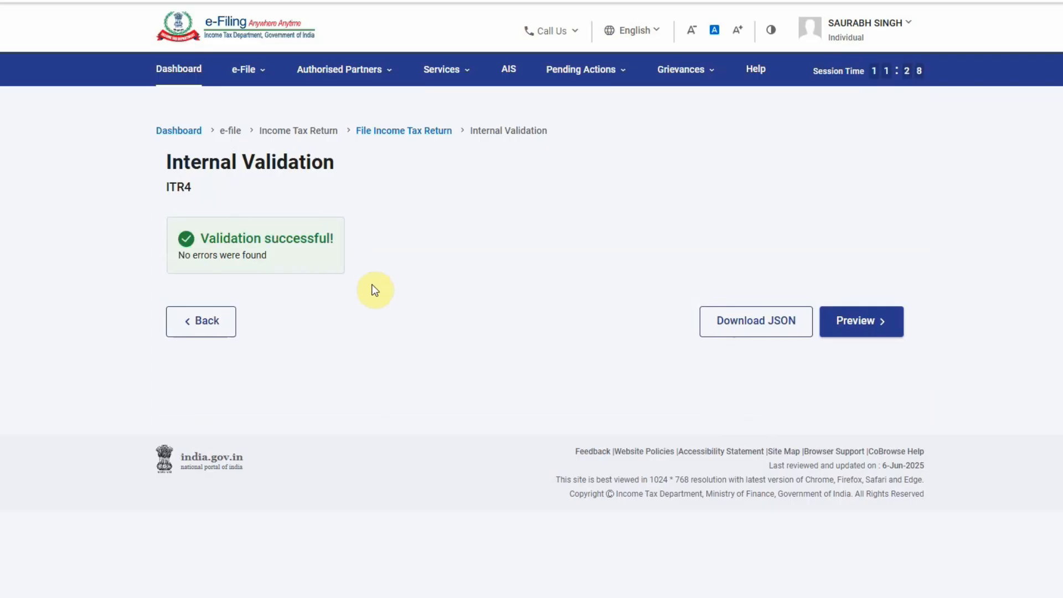
pyautogui.click(829, 322)
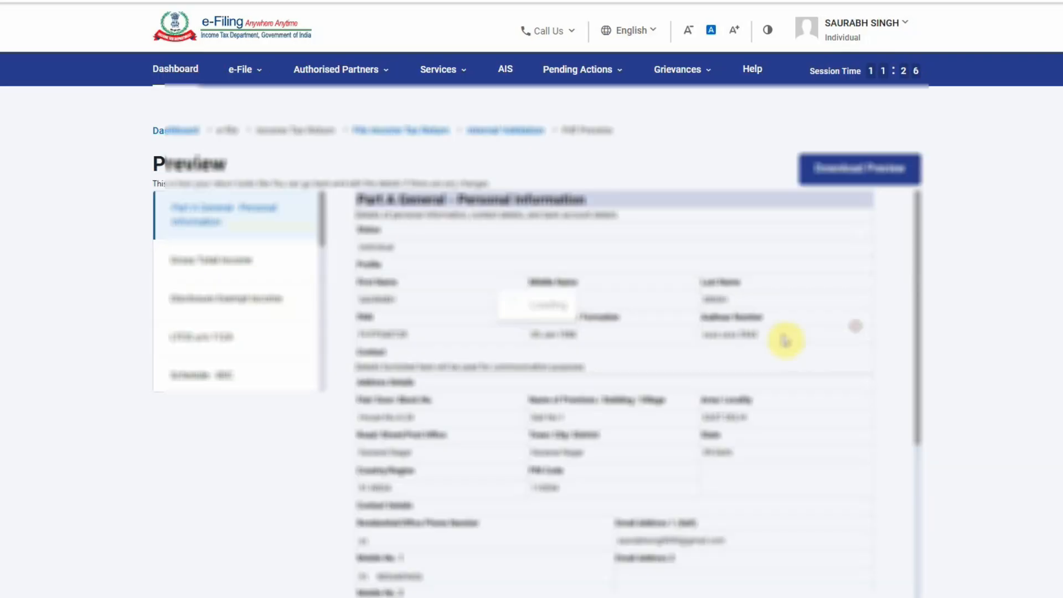
pyautogui.scroll(-15, 755, 487)
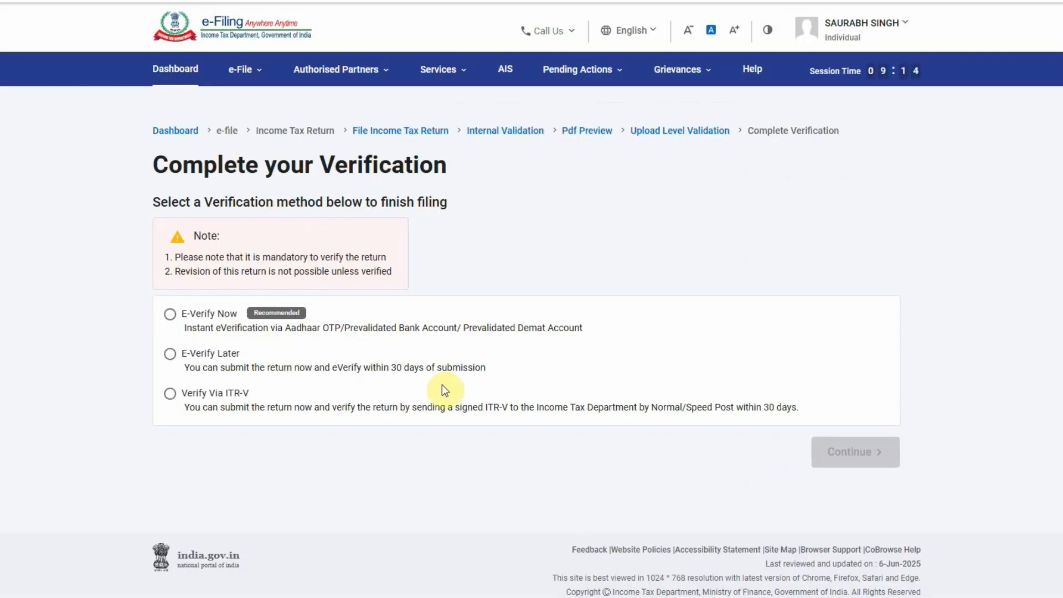
# Choose E-Verify Now and select verification by Aadhaar OTP
pyautogui.click(169, 314)
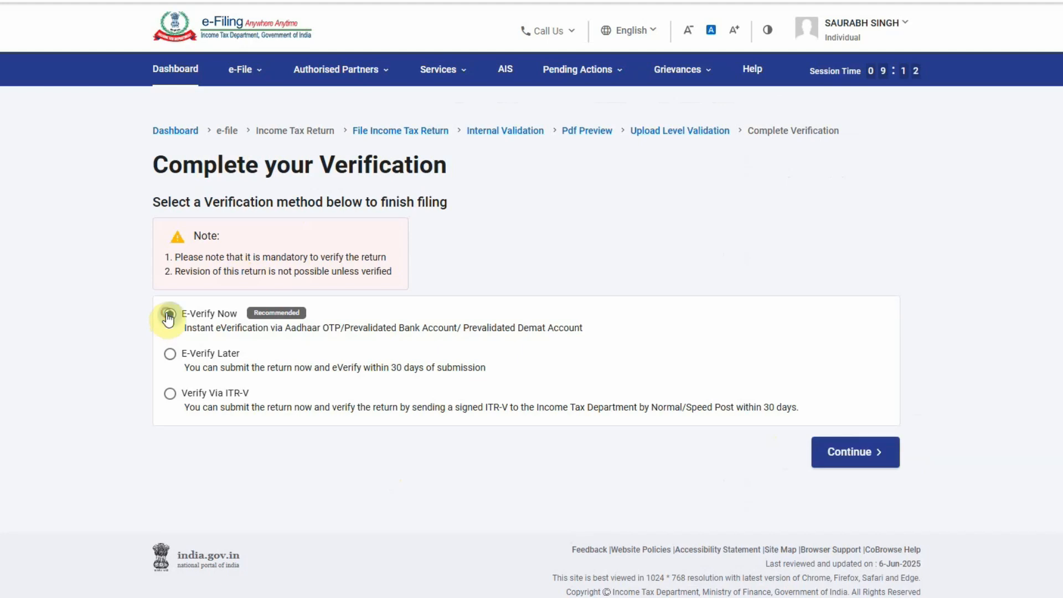
pyautogui.click(857, 455)
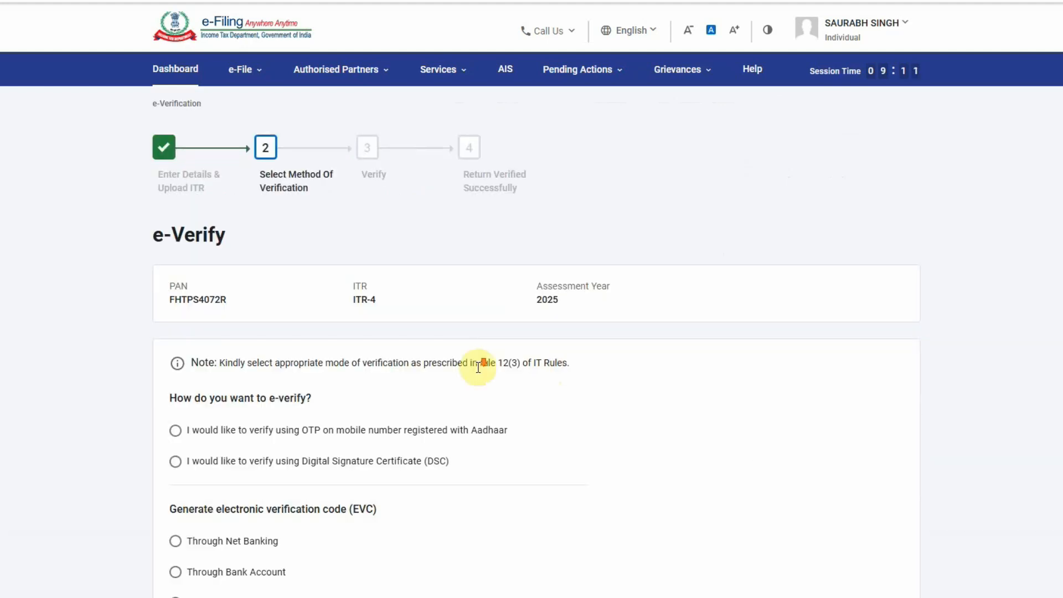
pyautogui.scroll(-5, 471, 360)
pyautogui.scroll(3, 469, 360)
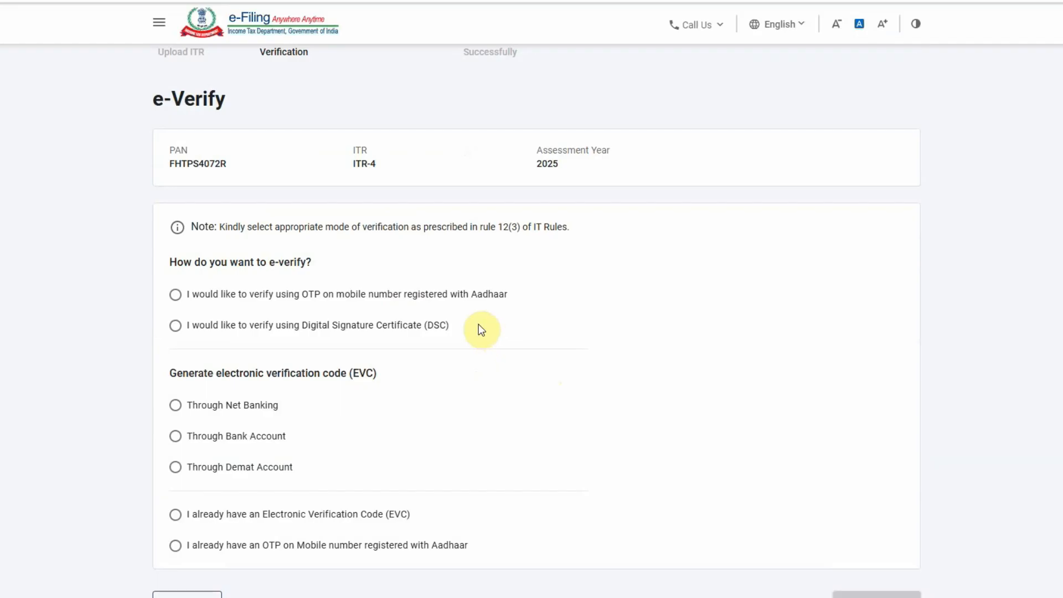
pyautogui.click(177, 294)
pyautogui.scroll(-3, 476, 306)
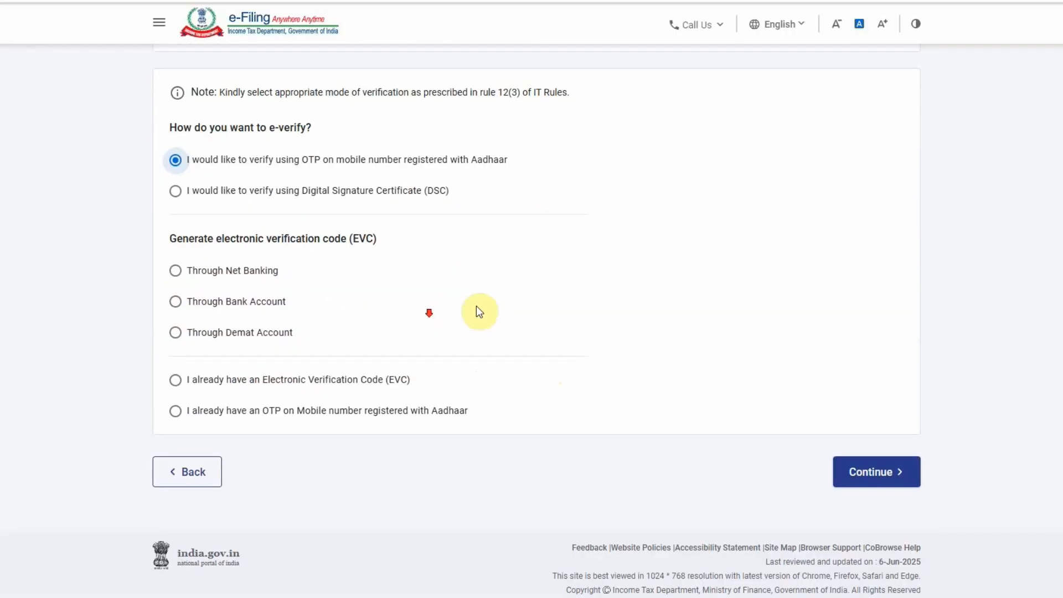
pyautogui.click(876, 471)
# Consent to Aadhaar validation, generate the OTP, then enter and validate the received OTP
pyautogui.click(399, 336)
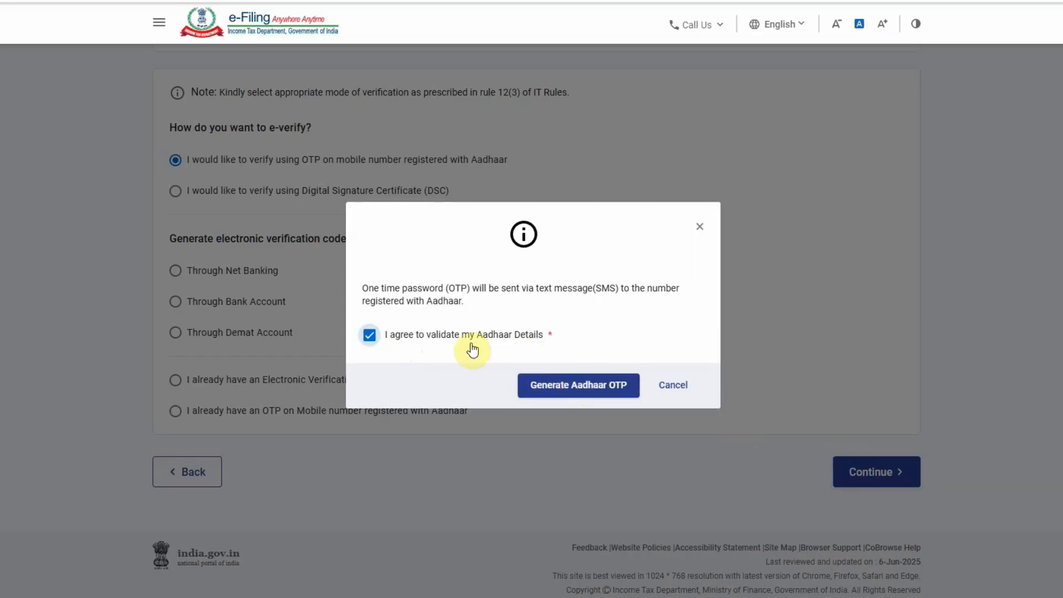
pyautogui.click(682, 386)
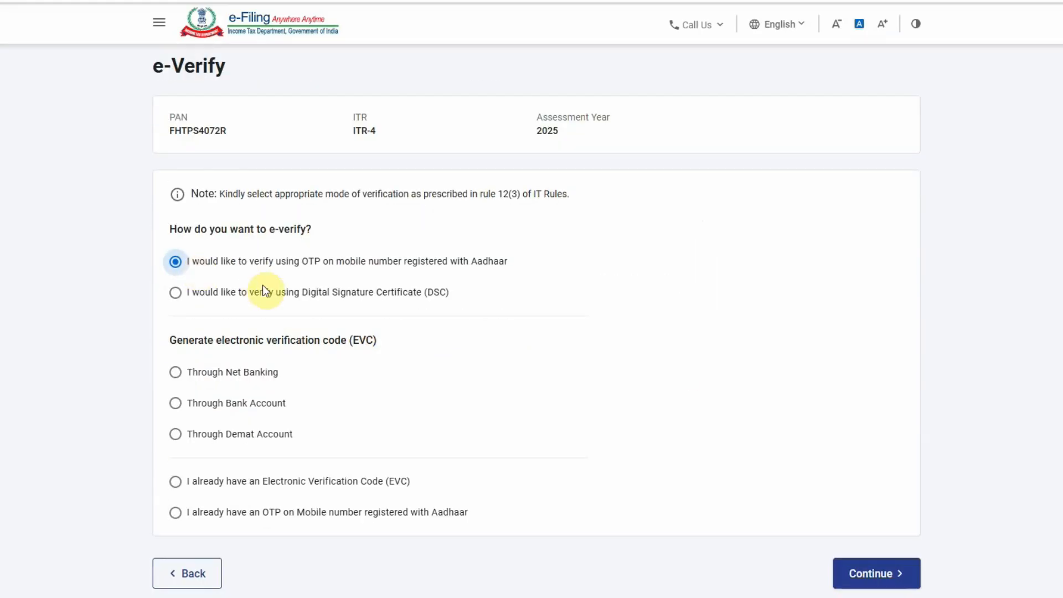
pyautogui.click(873, 573)
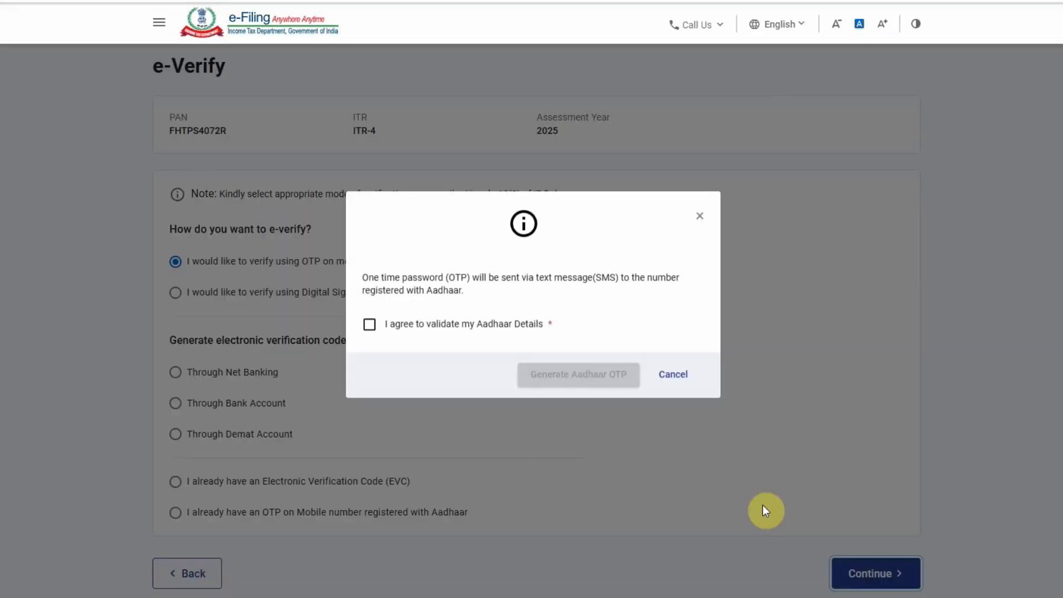
pyautogui.click(431, 325)
pyautogui.click(575, 376)
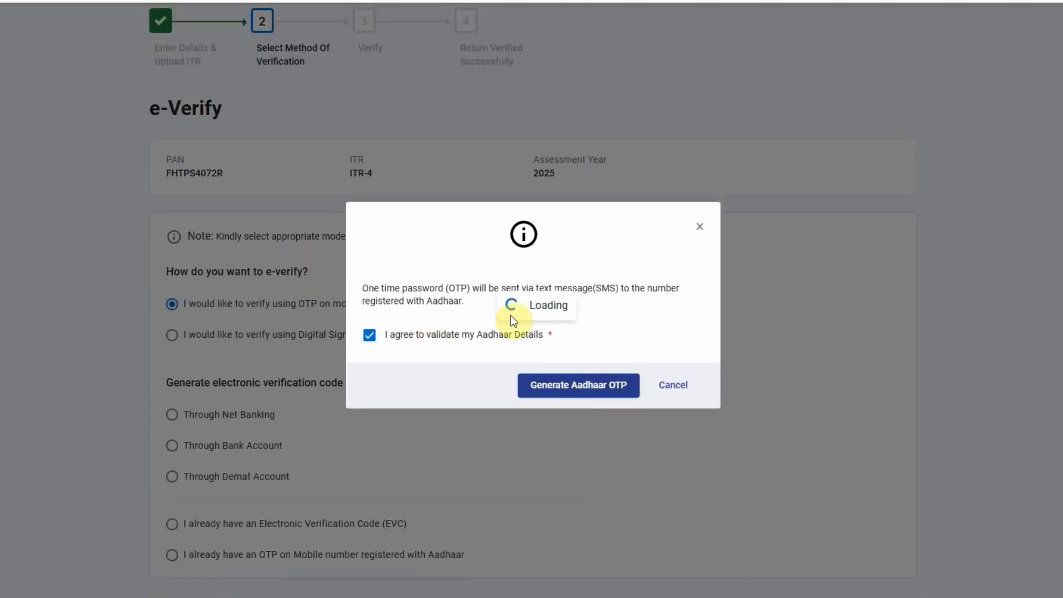
pyautogui.click(374, 322)
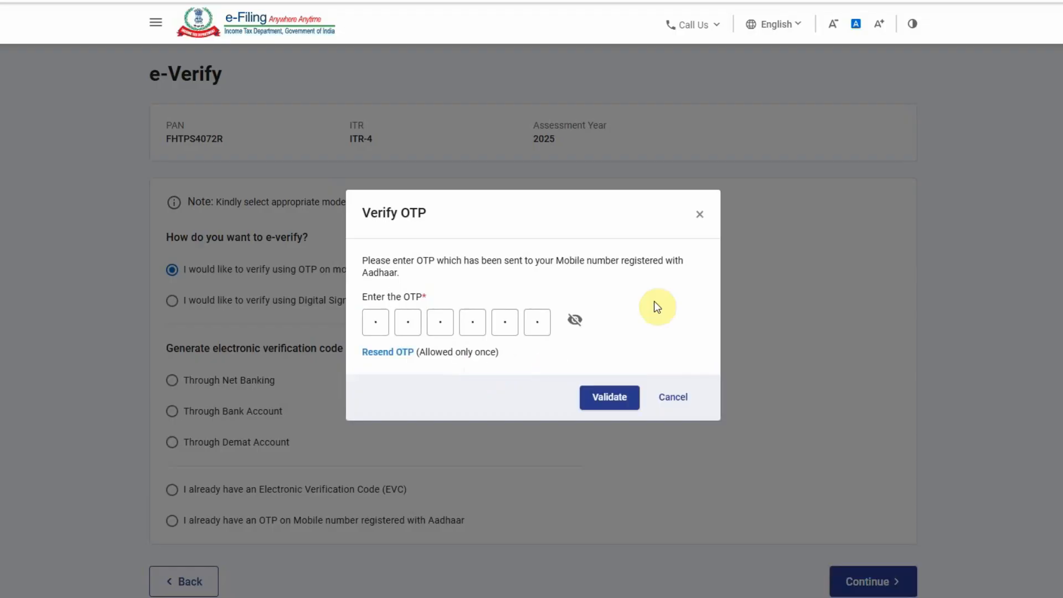
pyautogui.click(608, 398)
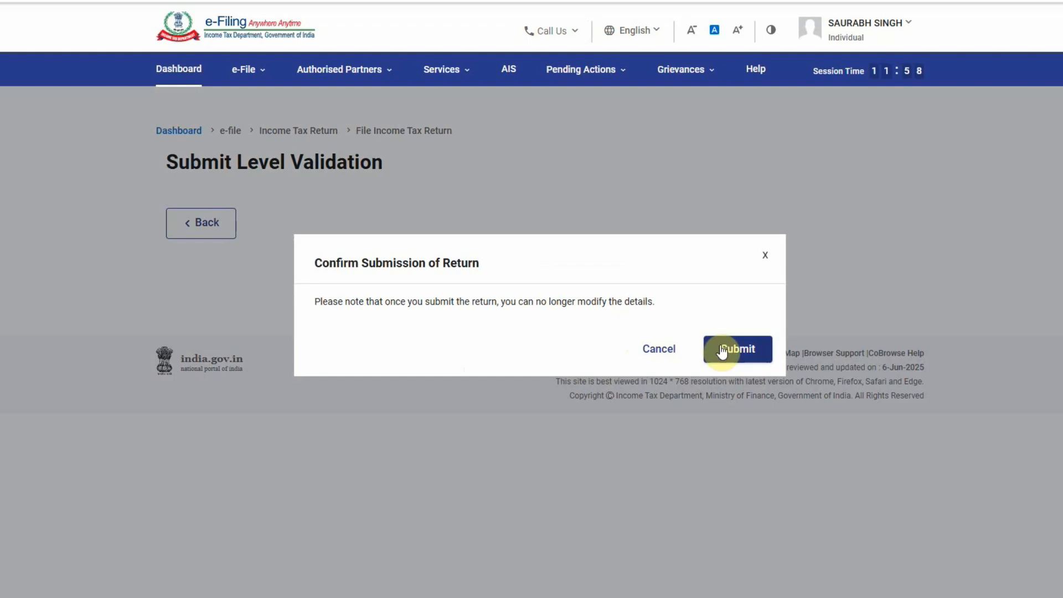
# Submit the verified return, then download the ITR-V acknowledgement receipt and view it full screen
pyautogui.click(742, 351)
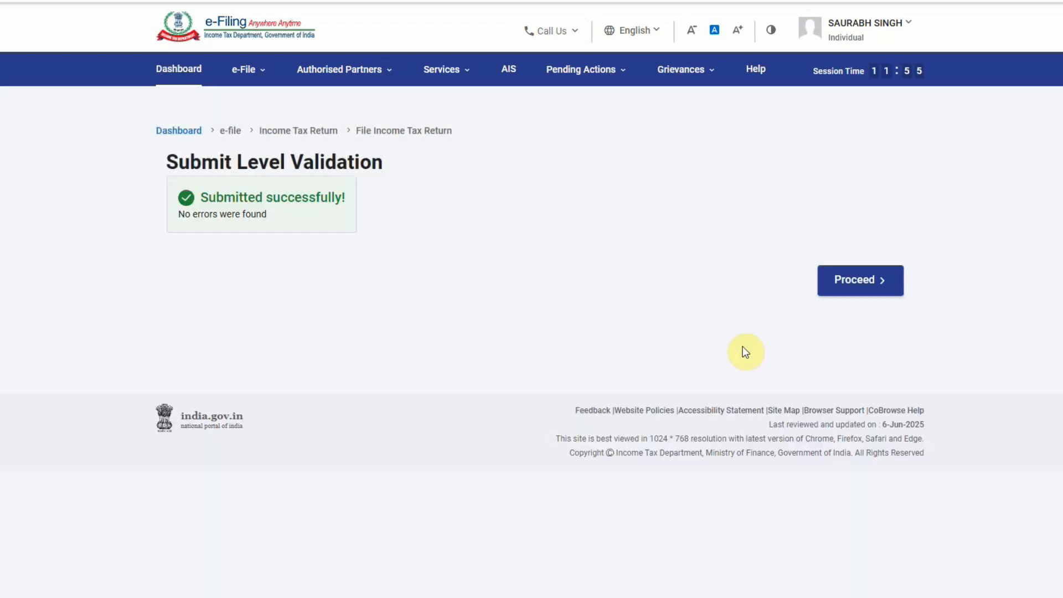
pyautogui.click(861, 281)
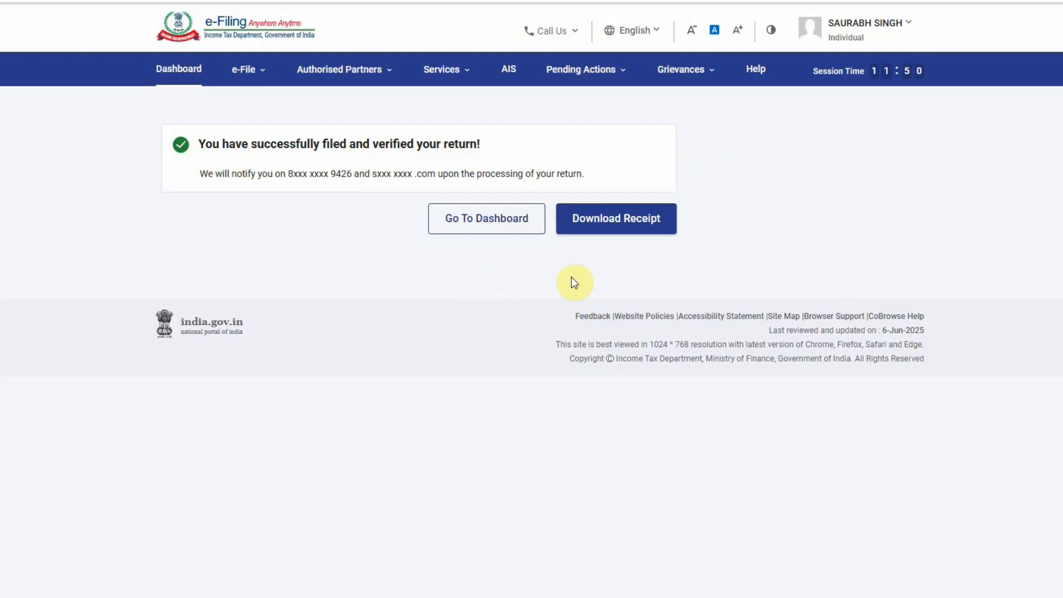
pyautogui.click(607, 224)
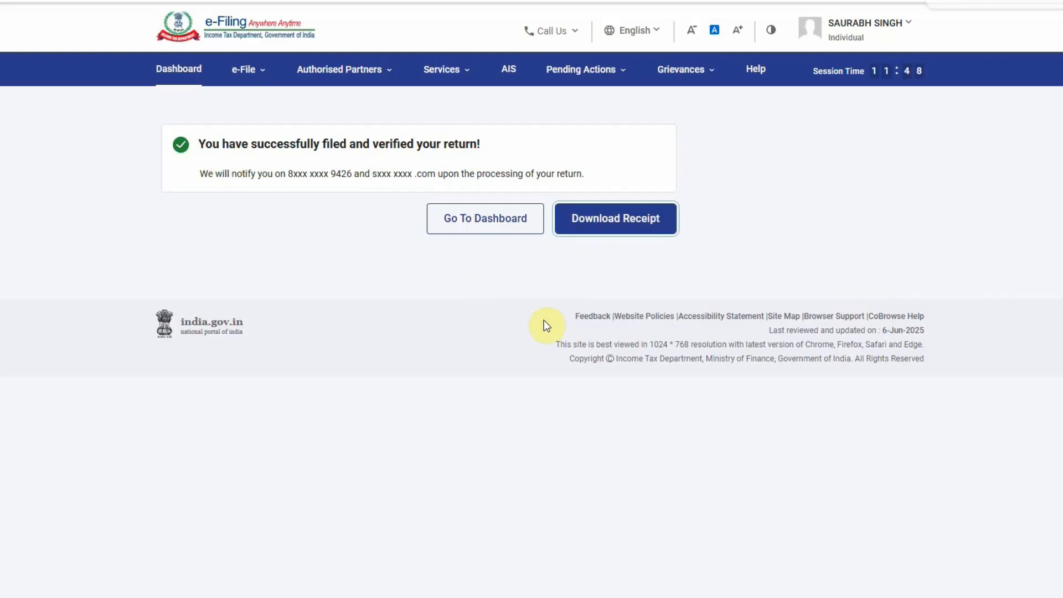
pyautogui.click(575, 1)
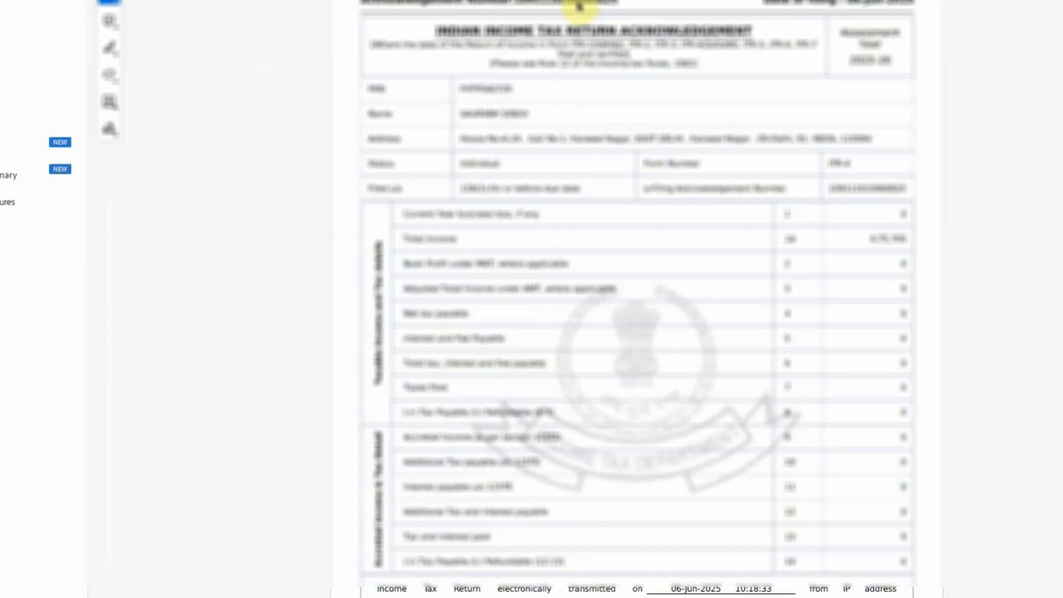